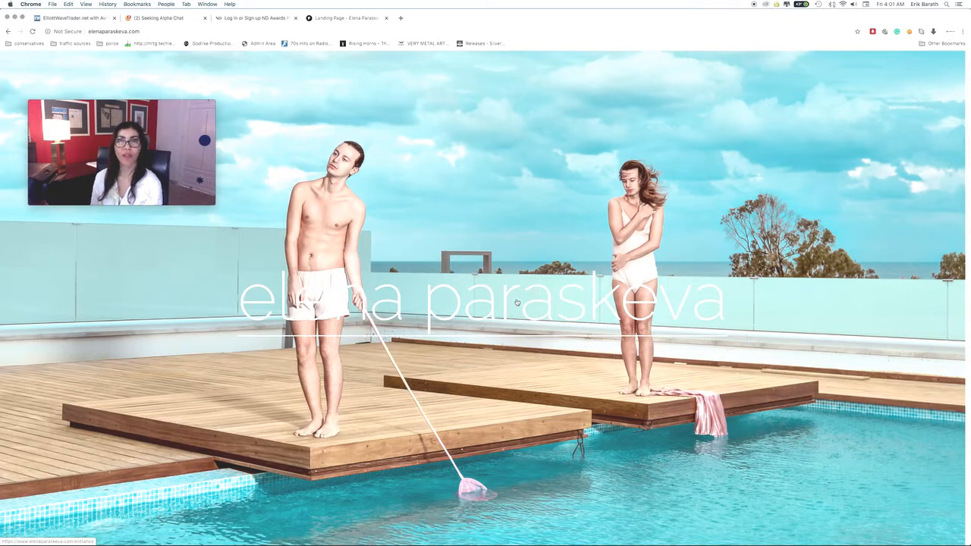
- Enter the photographer's portfolio website from its landing page
{"action": "left_click", "coordinate": [517, 301]}
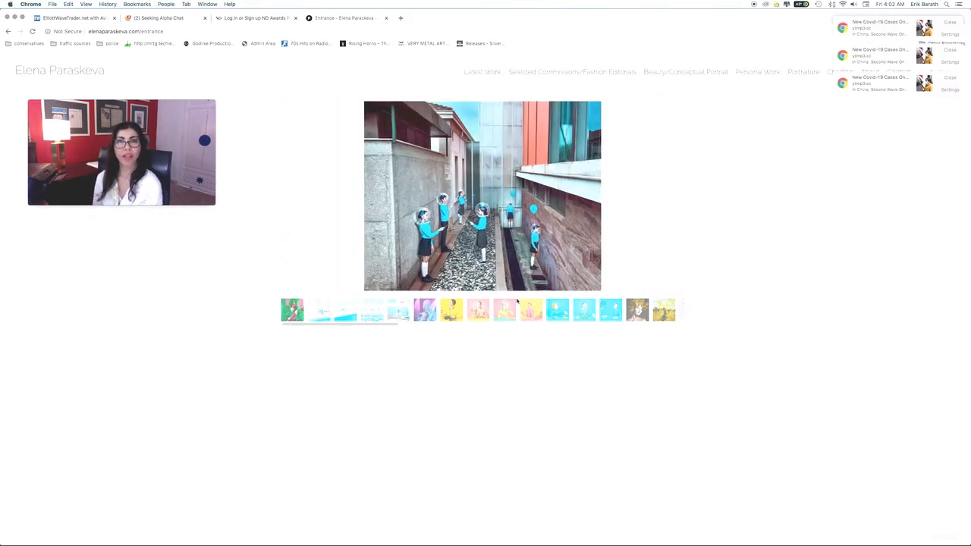
- Switch to Affinity Photo and dismiss the three desktop news notifications
{"action": "key", "text": "ctrl+Up"}
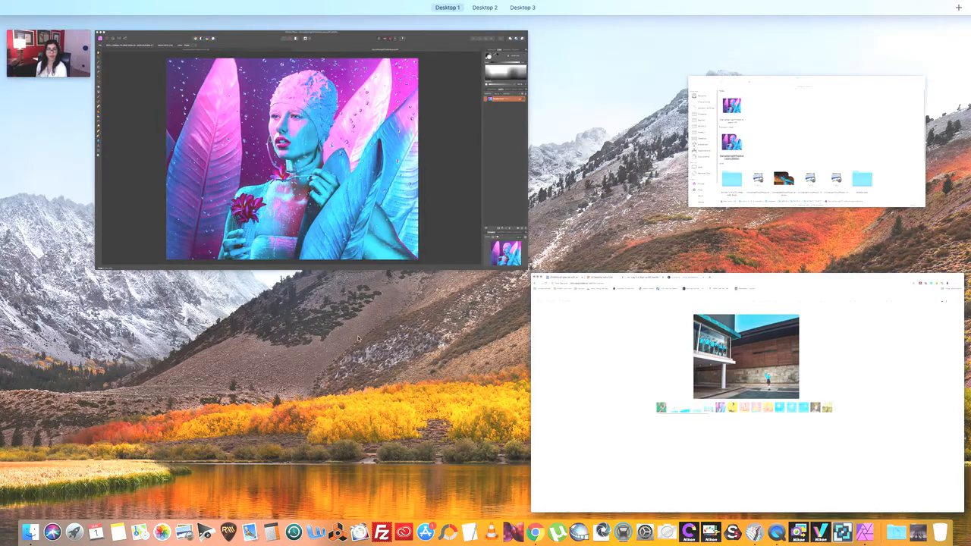
{"action": "left_click", "coordinate": [380, 194]}
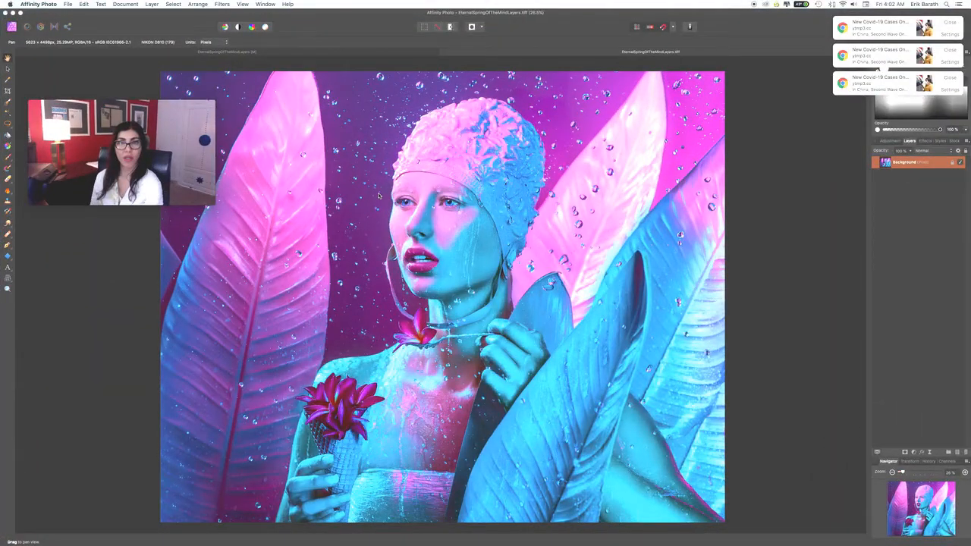
{"action": "left_click", "coordinate": [953, 21]}
{"action": "left_click", "coordinate": [952, 21]}
{"action": "left_click", "coordinate": [953, 22]}
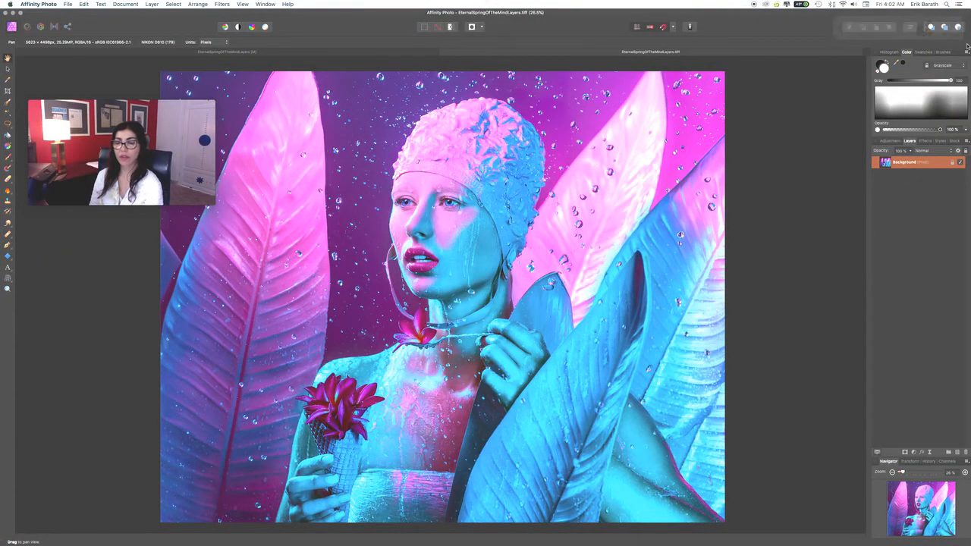
- Switch back to the Chrome window with the portfolio gallery
{"action": "key", "text": "ctrl+Up"}
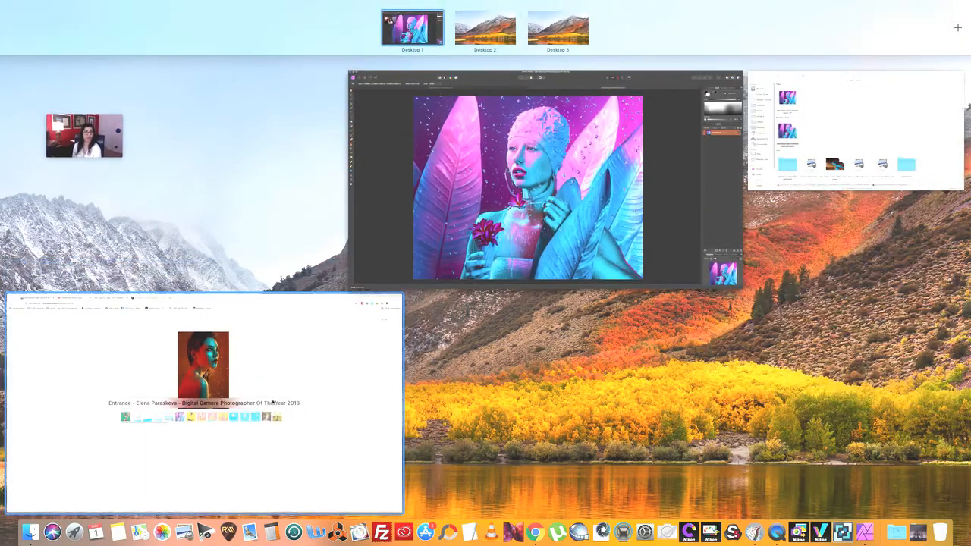
{"action": "left_click", "coordinate": [271, 402]}
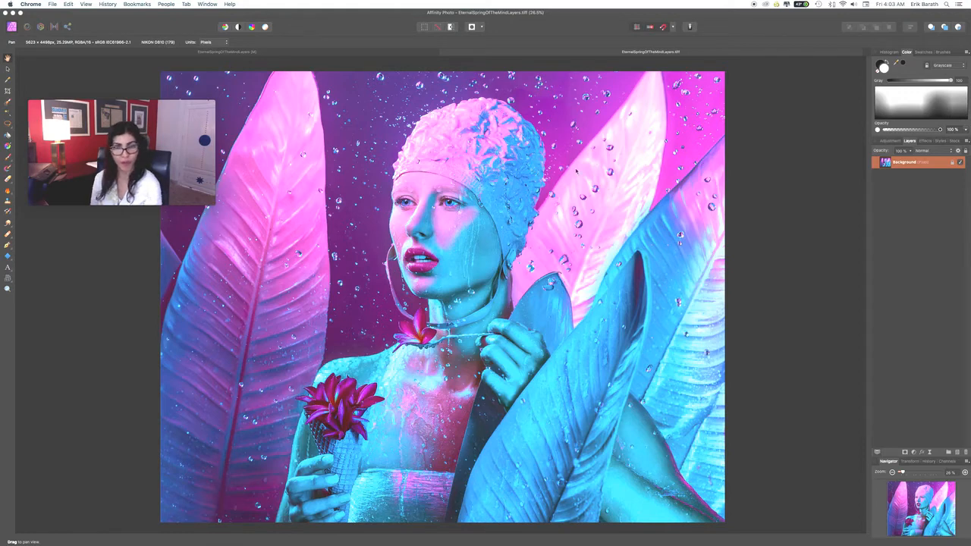
- Bring the layered EternalSpringOfTheMindLayers document to the front in Affinity Photo
{"action": "left_click", "coordinate": [248, 54]}
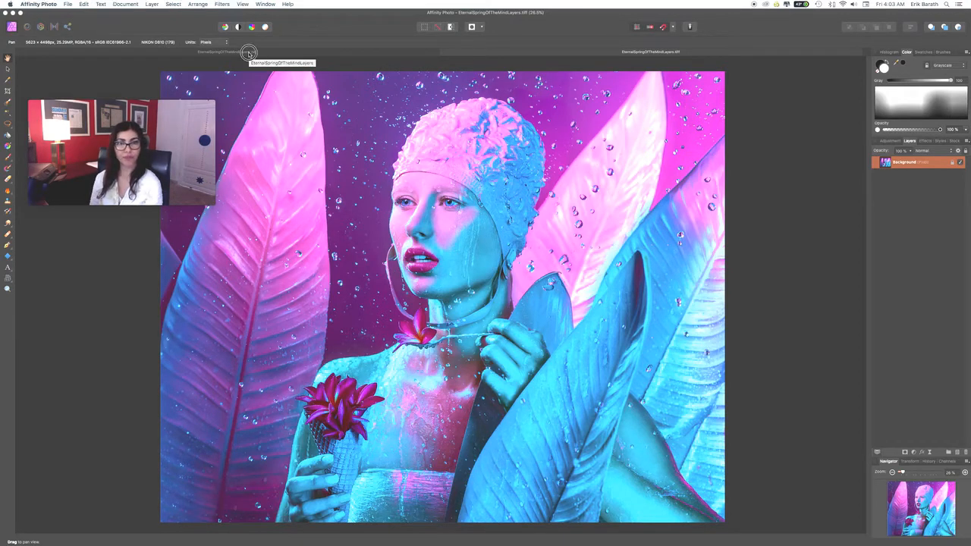
{"action": "left_click", "coordinate": [249, 53]}
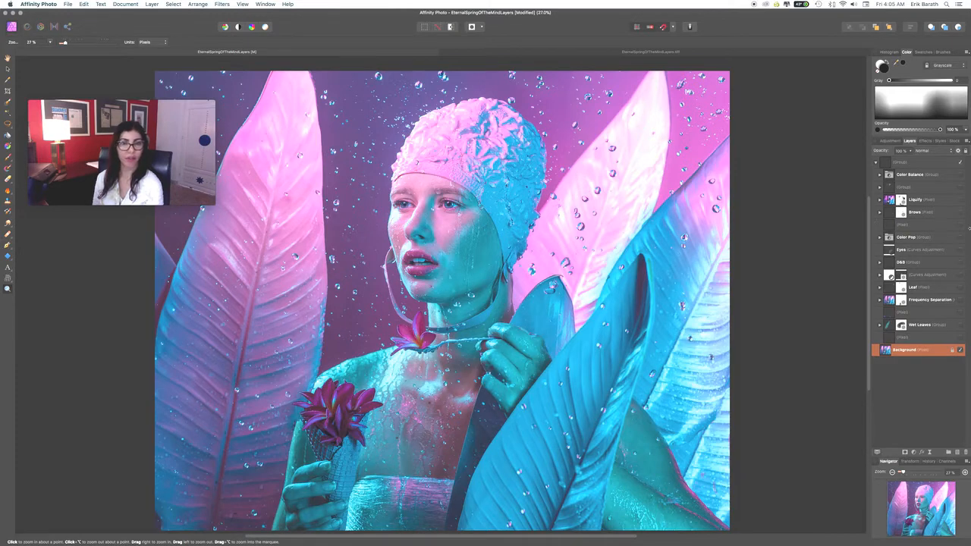
- Convert the document's colour format to RGB/16 with the sRGB IEC61966-2.1 profile
{"action": "left_click", "coordinate": [152, 5]}
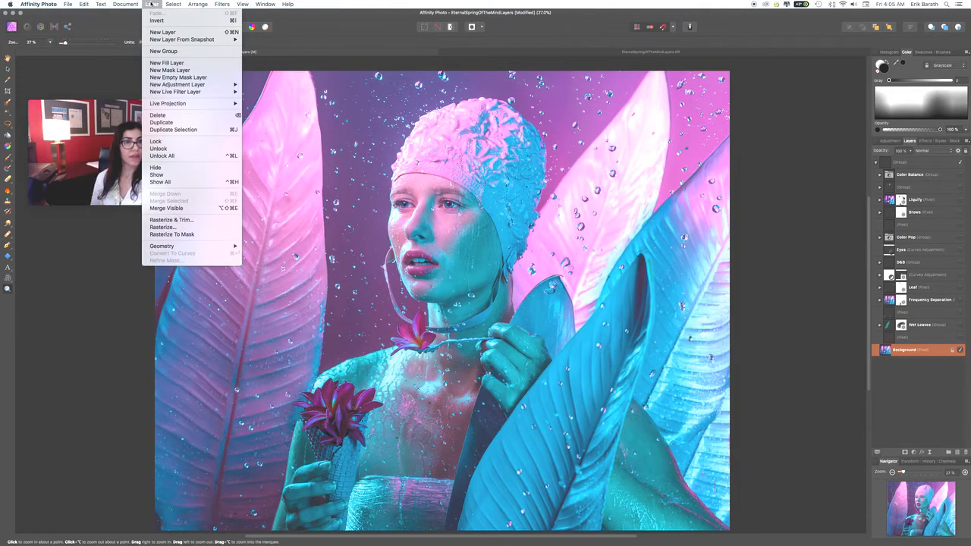
{"action": "mouse_move", "coordinate": [136, 4]}
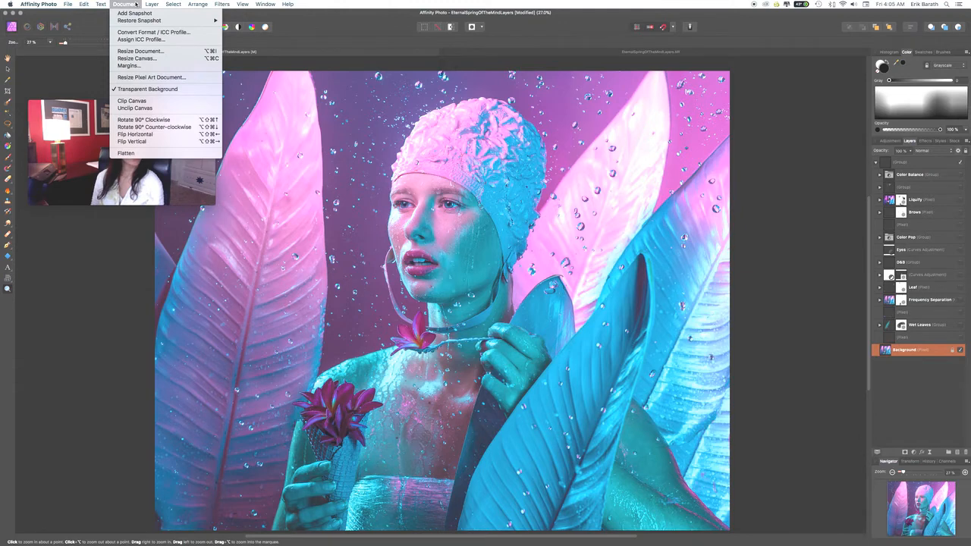
{"action": "left_click", "coordinate": [153, 32]}
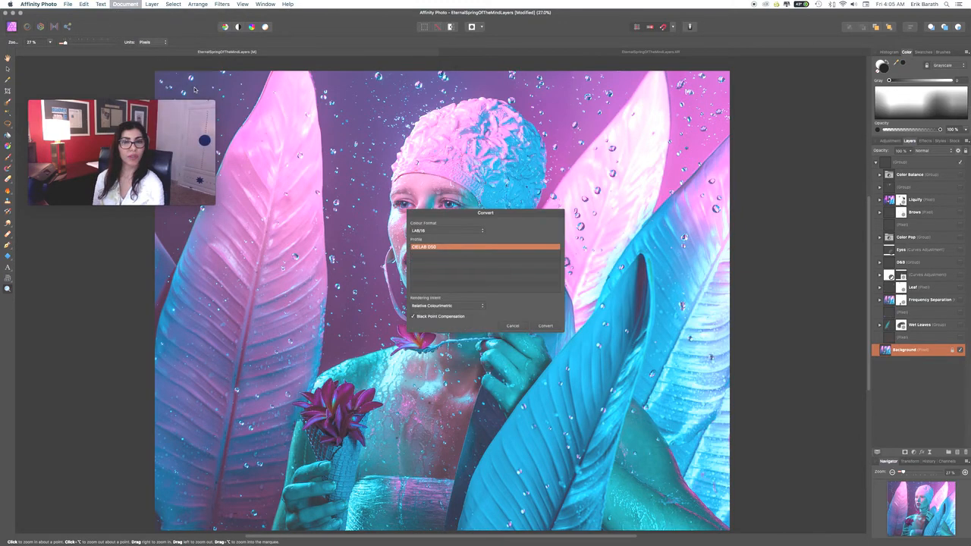
{"action": "left_click", "coordinate": [468, 232]}
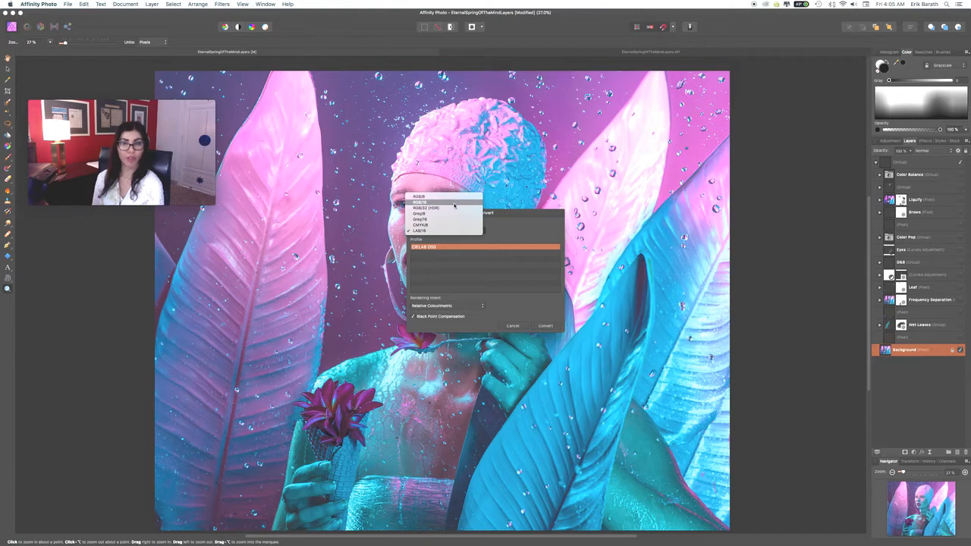
{"action": "left_click", "coordinate": [454, 203]}
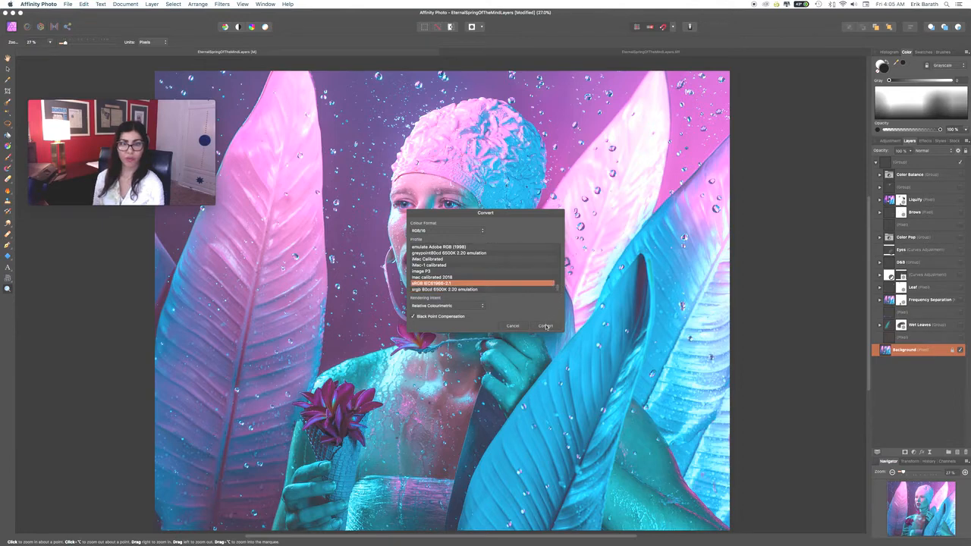
{"action": "left_click", "coordinate": [545, 326]}
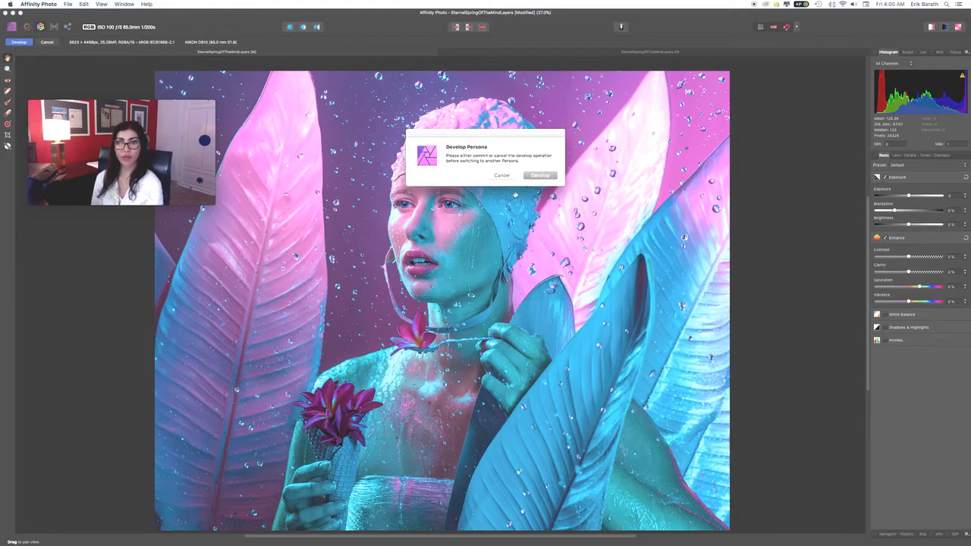
- Stay in the Develop Persona, enable Profiles with output profile ROMM RGB: ISO 22028-2:2013, and develop the Background layer
{"action": "left_click", "coordinate": [502, 176]}
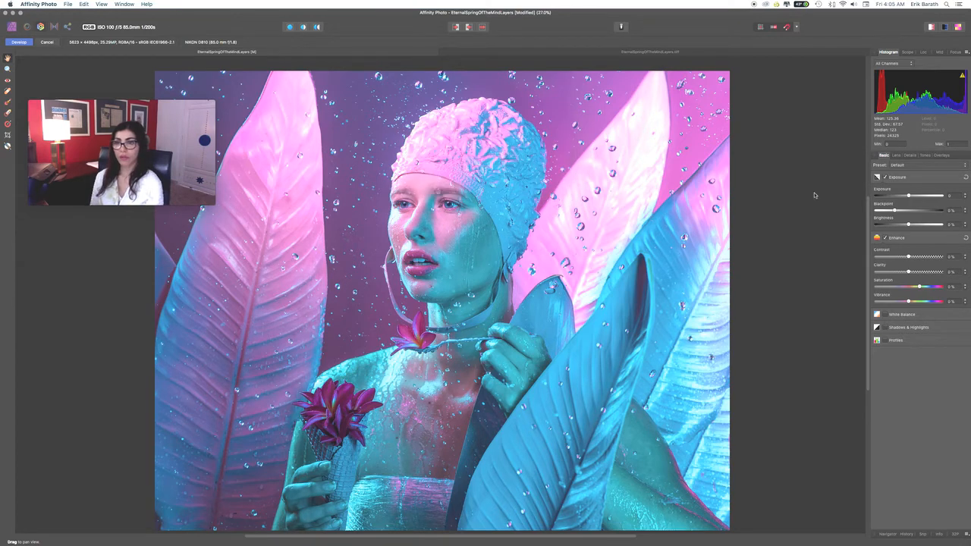
{"action": "left_click", "coordinate": [885, 341]}
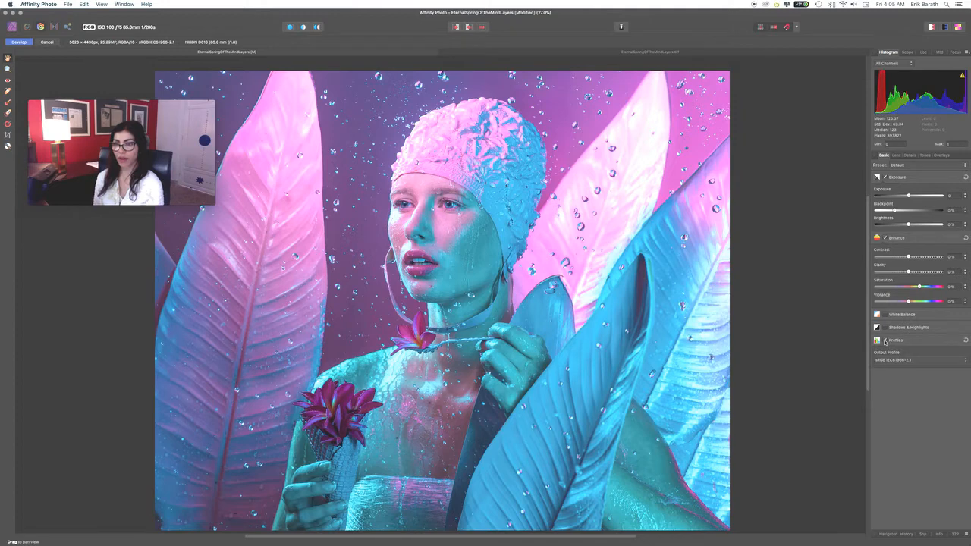
{"action": "left_click", "coordinate": [927, 361]}
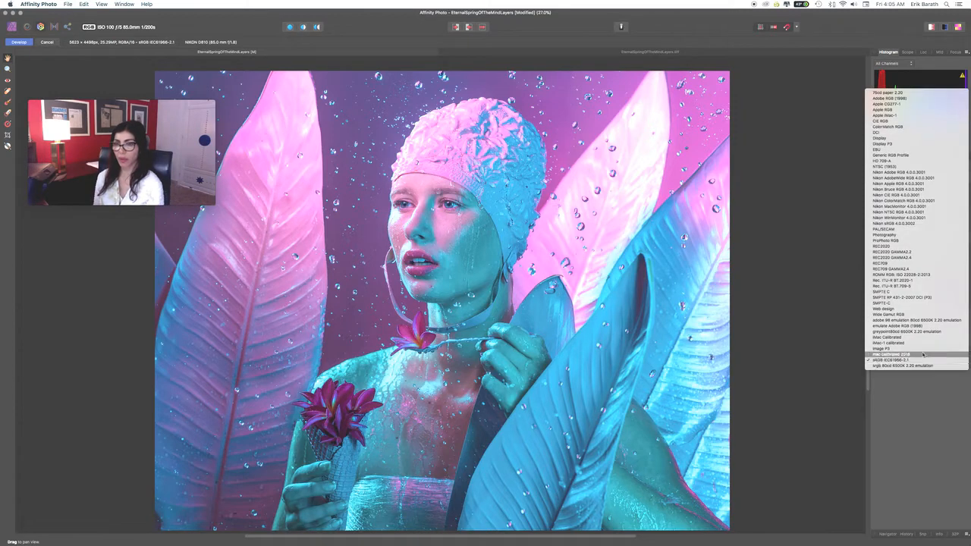
{"action": "left_click", "coordinate": [927, 275]}
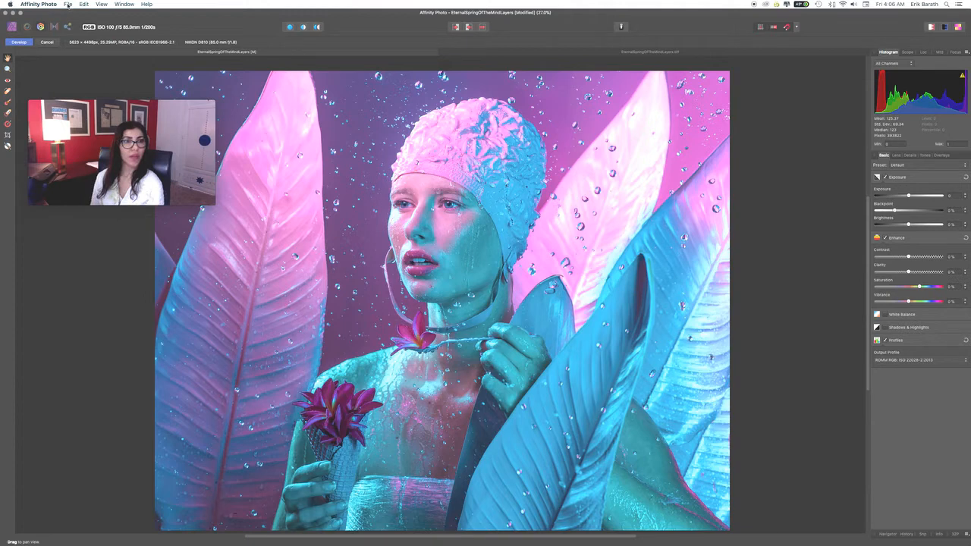
{"action": "left_click", "coordinate": [19, 43]}
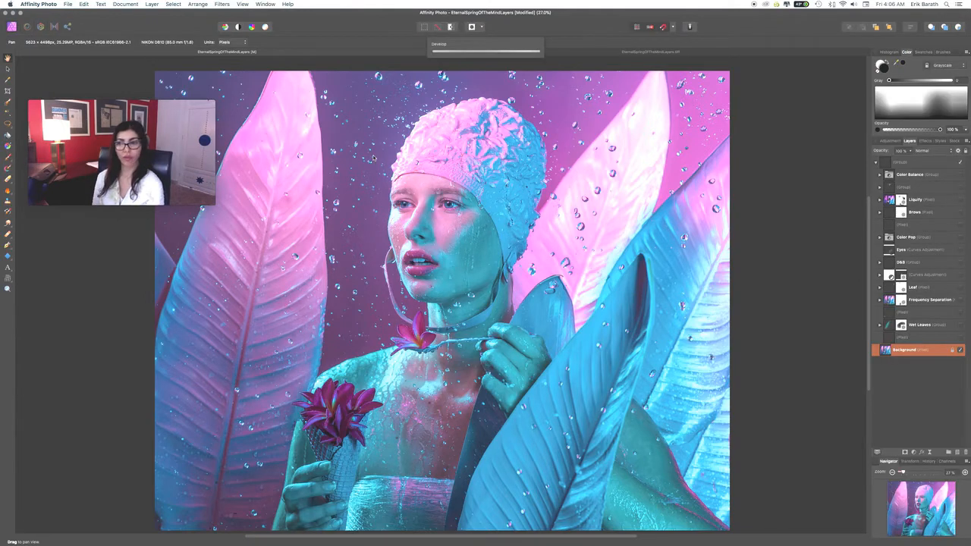
- Convert the document's colour format to LAB/16 with the CIELAB D50 profile
{"action": "left_click", "coordinate": [125, 5]}
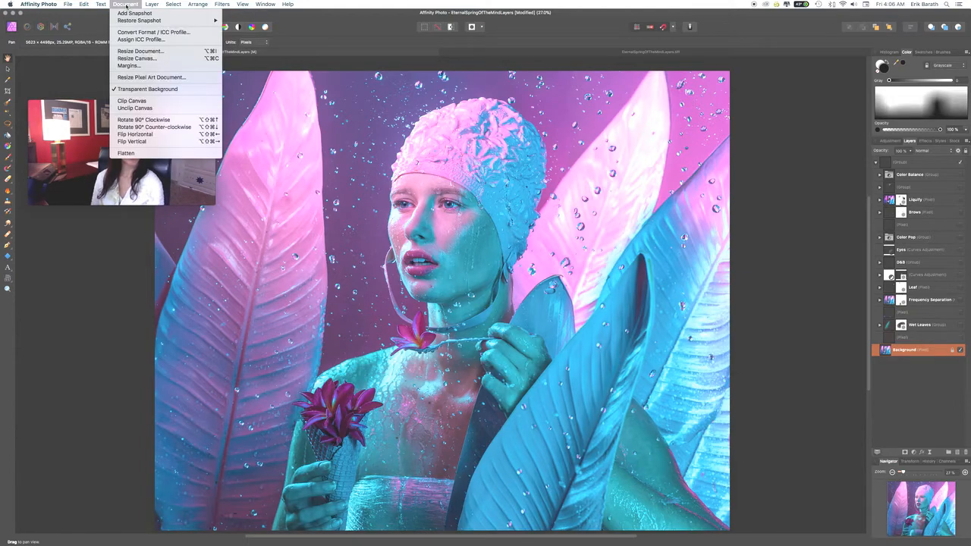
{"action": "left_click", "coordinate": [120, 33]}
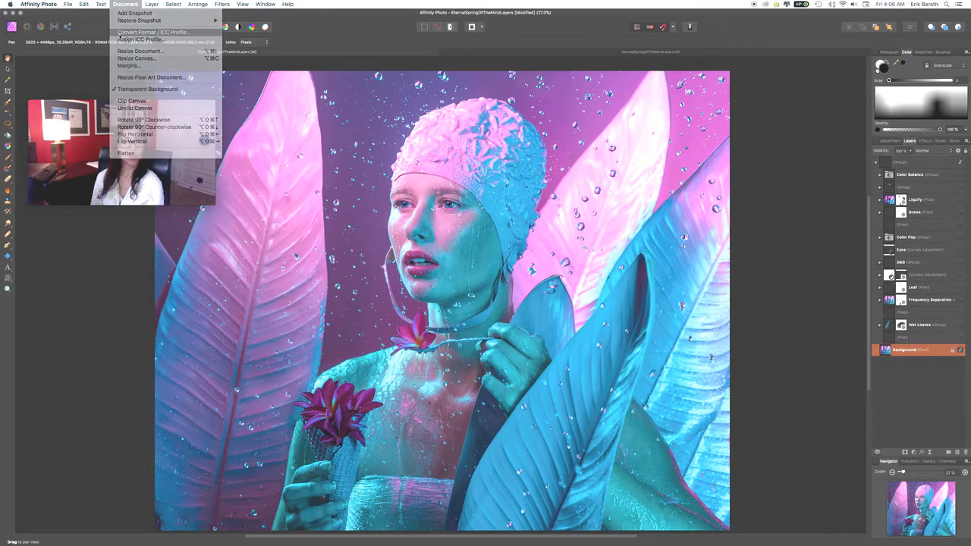
{"action": "left_click", "coordinate": [446, 232]}
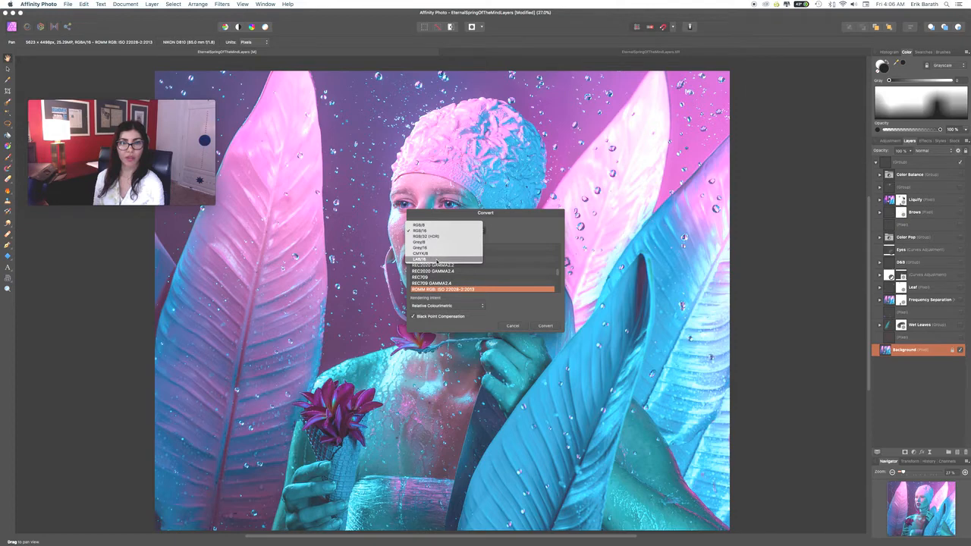
{"action": "left_click", "coordinate": [437, 260]}
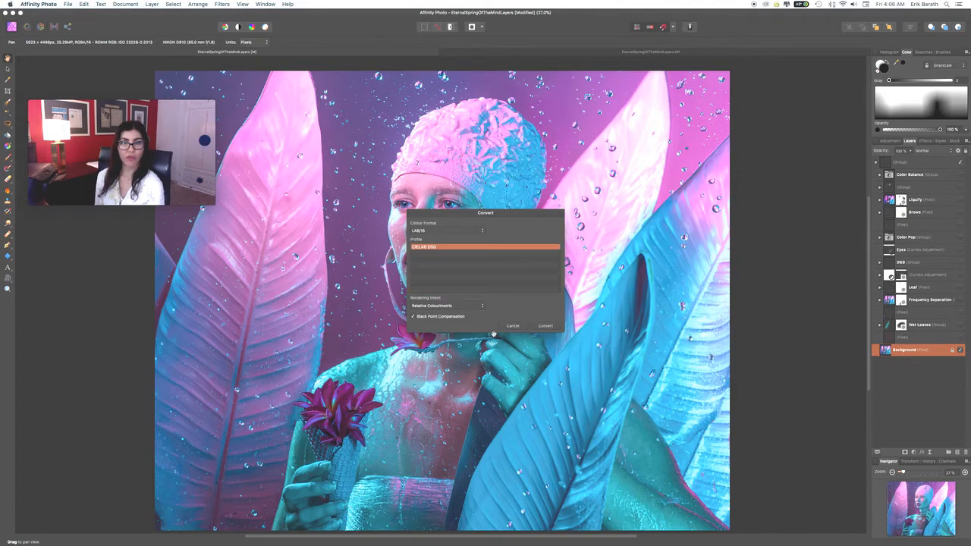
{"action": "left_click", "coordinate": [545, 325]}
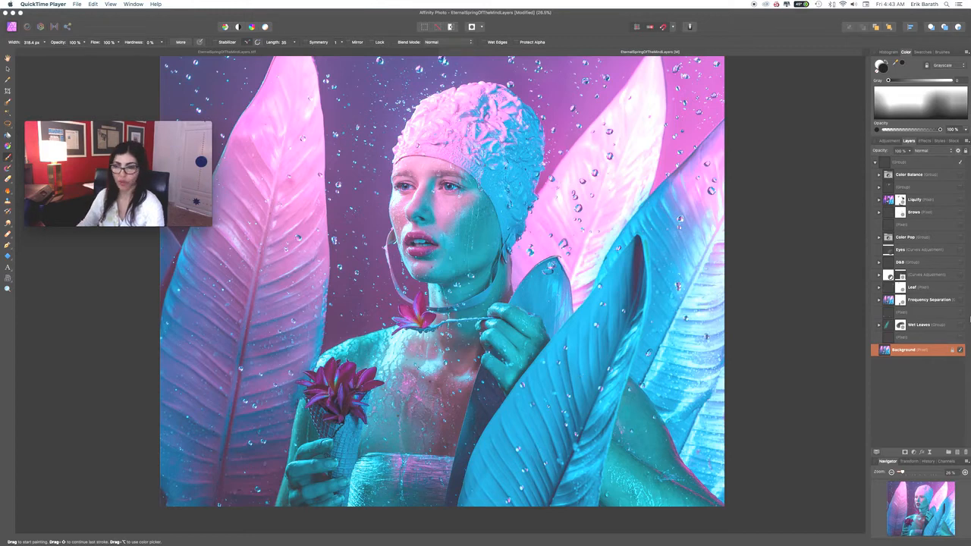
- Show the pixel layer with the red retouching marks directly above Background, and hide it again
{"action": "left_click", "coordinate": [960, 336]}
{"action": "left_click", "coordinate": [960, 337]}
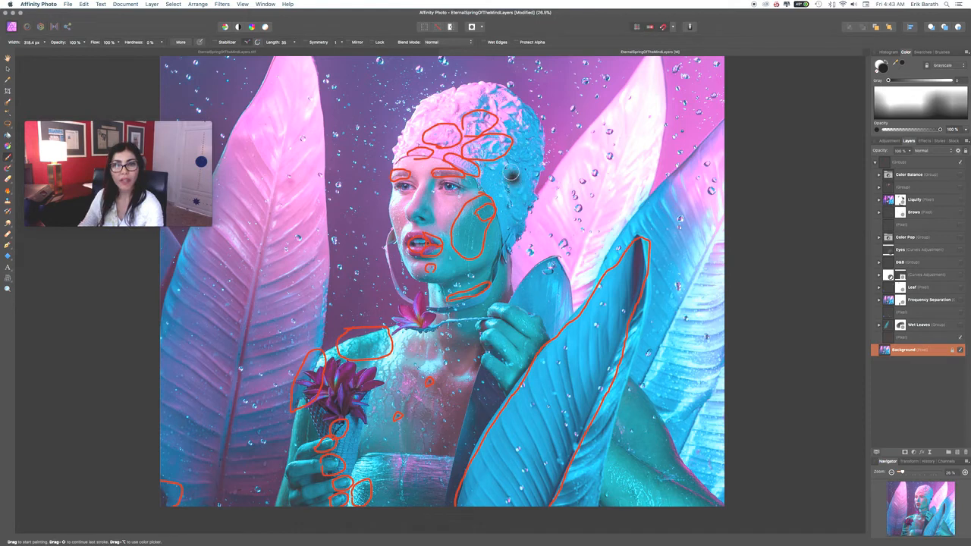
{"action": "left_click", "coordinate": [960, 339]}
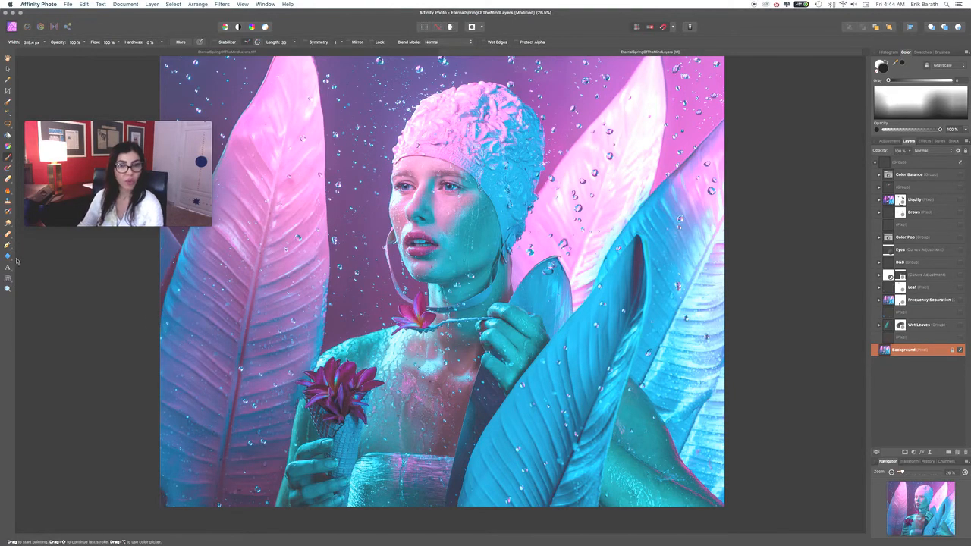
- Make a freehand selection of wet skin on the model's chest and duplicate it from Background to a new layer
{"action": "left_click", "coordinate": [8, 124]}
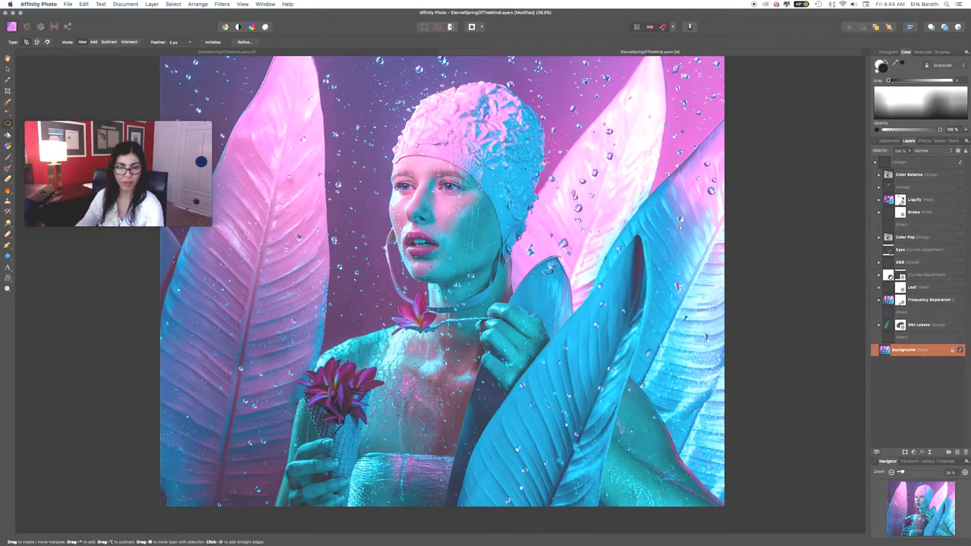
{"action": "mouse_move", "coordinate": [424, 450]}
{"action": "left_mouse_down"}
{"action": "mouse_move", "coordinate": [455, 435]}
{"action": "mouse_move", "coordinate": [465, 402]}
{"action": "mouse_move", "coordinate": [458, 377]}
{"action": "mouse_move", "coordinate": [420, 385]}
{"action": "mouse_move", "coordinate": [407, 408]}
{"action": "mouse_move", "coordinate": [407, 443]}
{"action": "mouse_move", "coordinate": [424, 450]}
{"action": "left_mouse_up"}
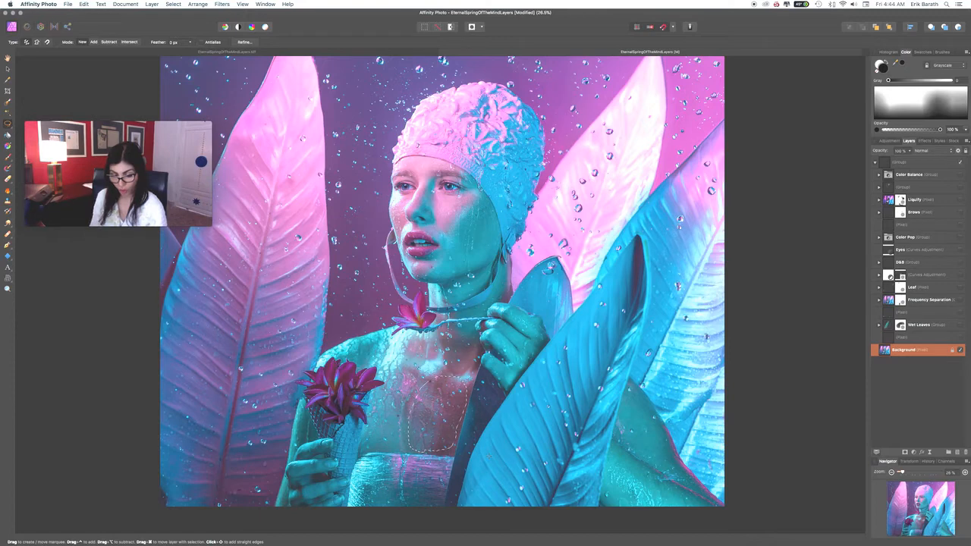
{"action": "key", "text": "super+j"}
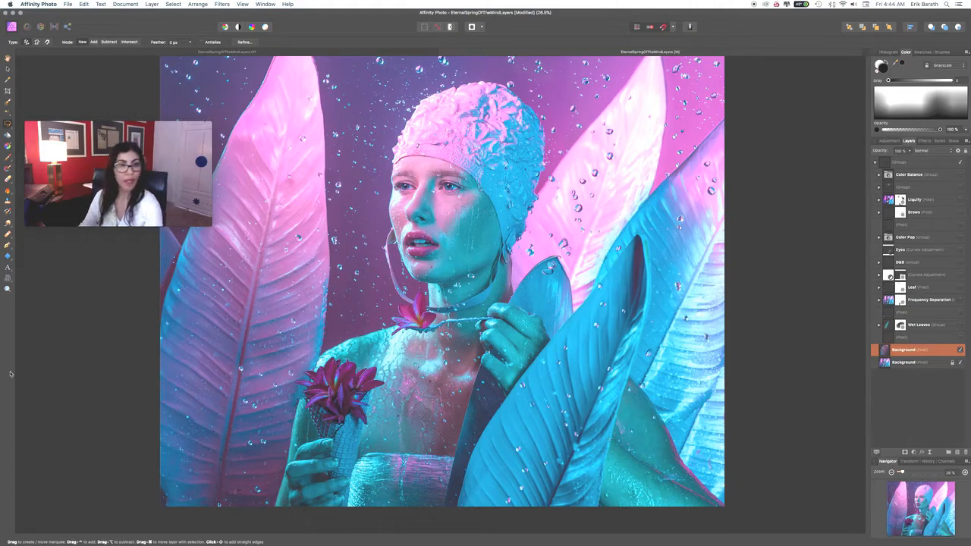
- Move the duplicated skin patch onto the large blue leaf in the foreground and enlarge it
{"action": "left_click", "coordinate": [7, 69]}
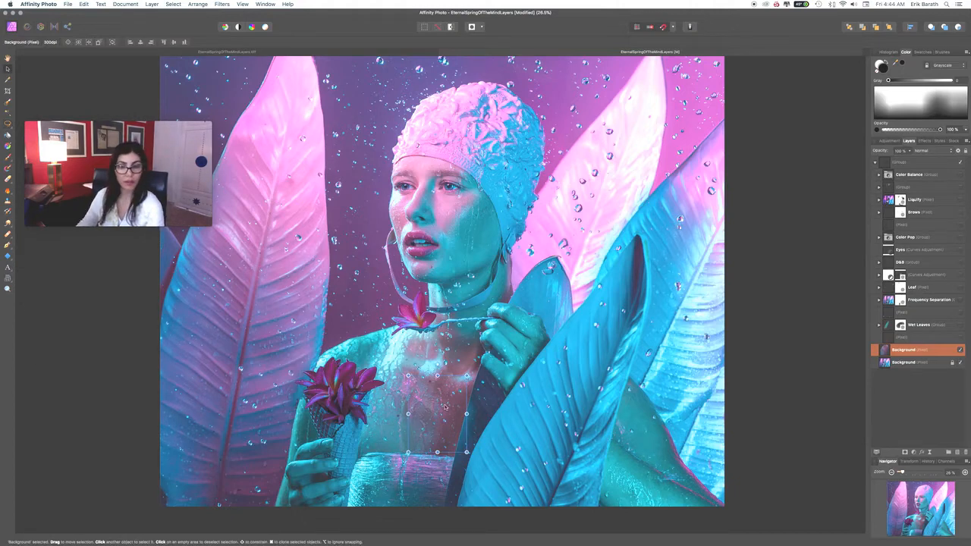
{"action": "left_click_drag", "start_coordinate": [457, 408], "coordinate": [591, 367]}
{"action": "left_click_drag", "start_coordinate": [498, 479], "coordinate": [495, 487]}
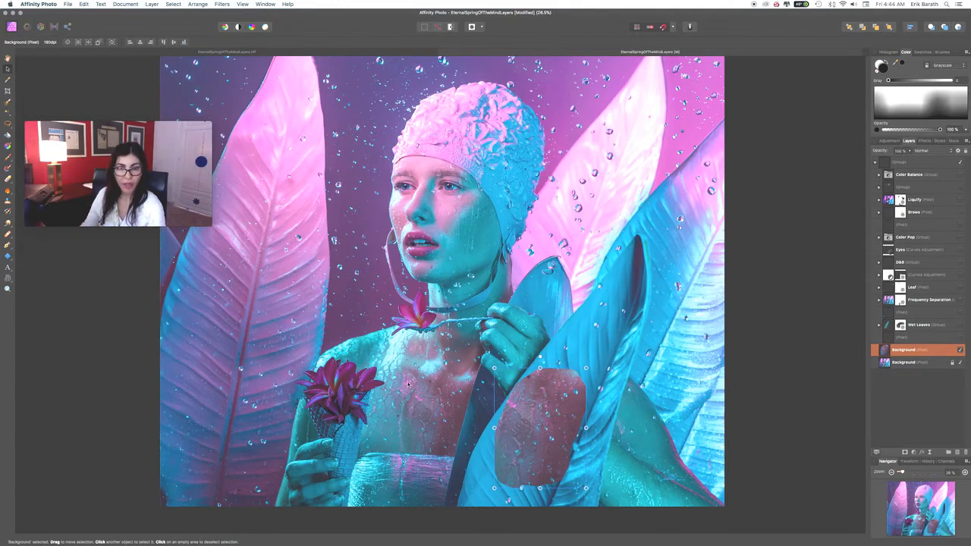
- Set the skin patch layer's blend mode to Hard Light and its opacity to 70%
{"action": "left_click", "coordinate": [944, 151]}
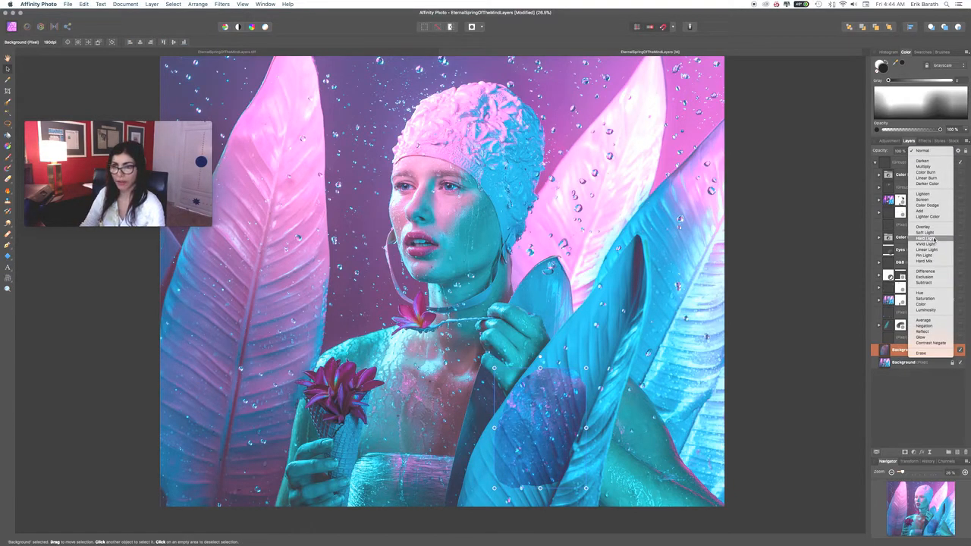
{"action": "left_click", "coordinate": [934, 239]}
{"action": "left_click", "coordinate": [908, 154]}
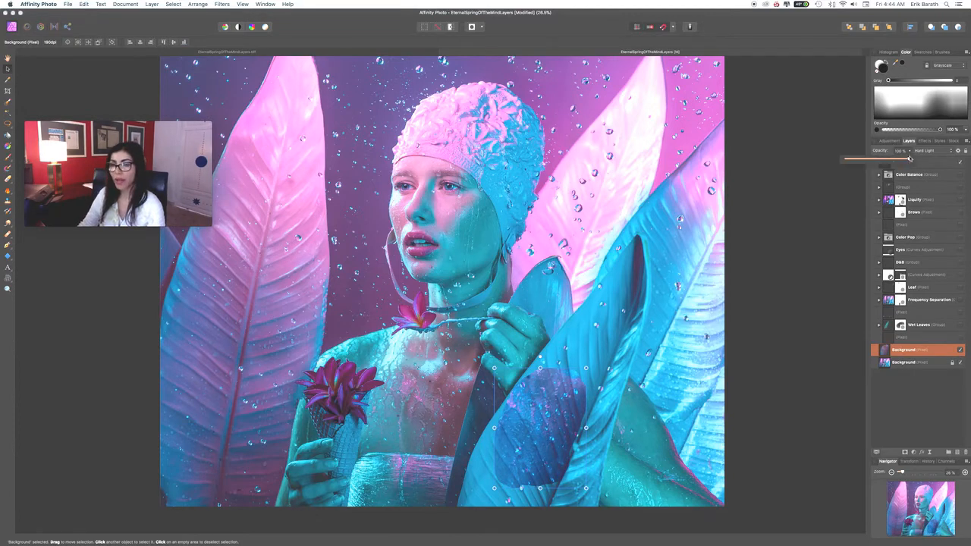
{"action": "left_click_drag", "start_coordinate": [901, 159], "coordinate": [889, 161]}
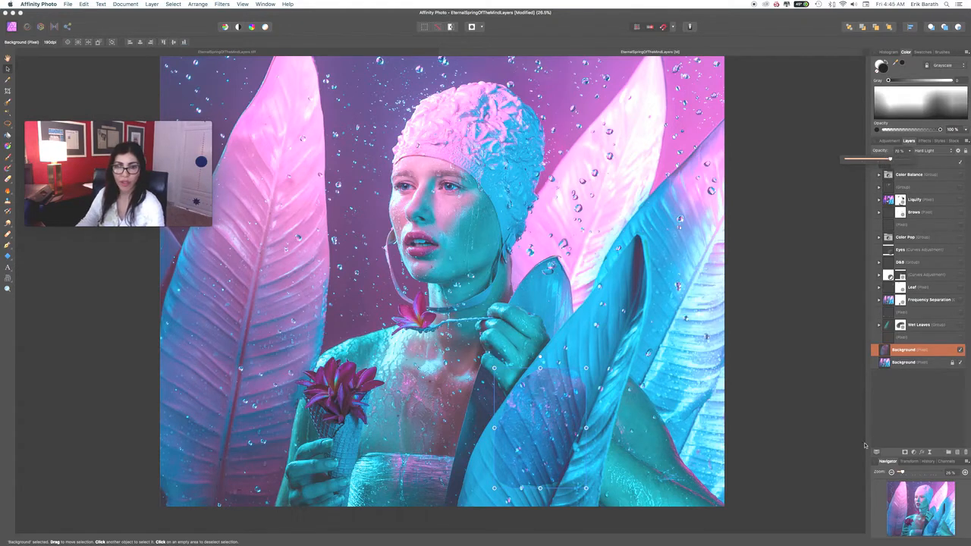
- Add a mask to the skin patch layer, ready for painting with the Paint Brush
{"action": "left_click", "coordinate": [8, 159]}
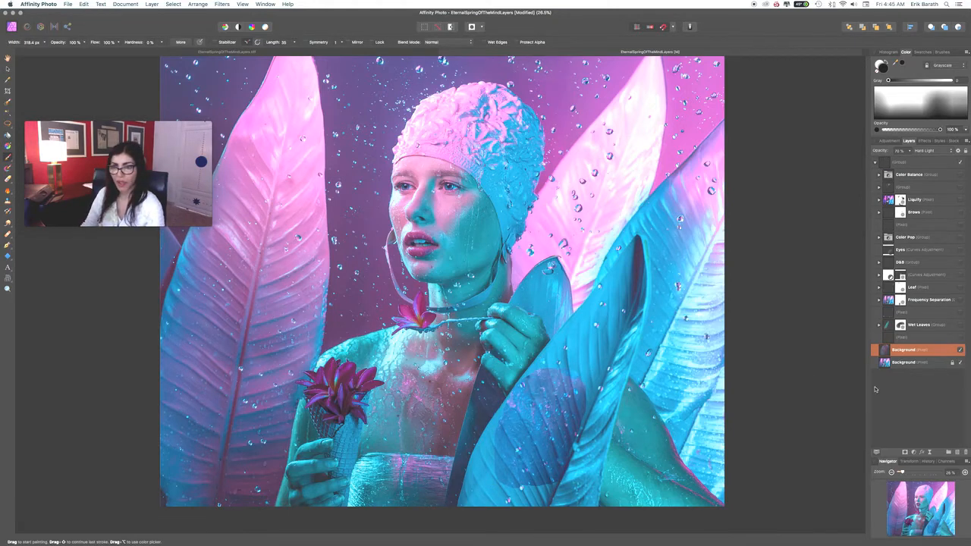
{"action": "left_click", "coordinate": [905, 452]}
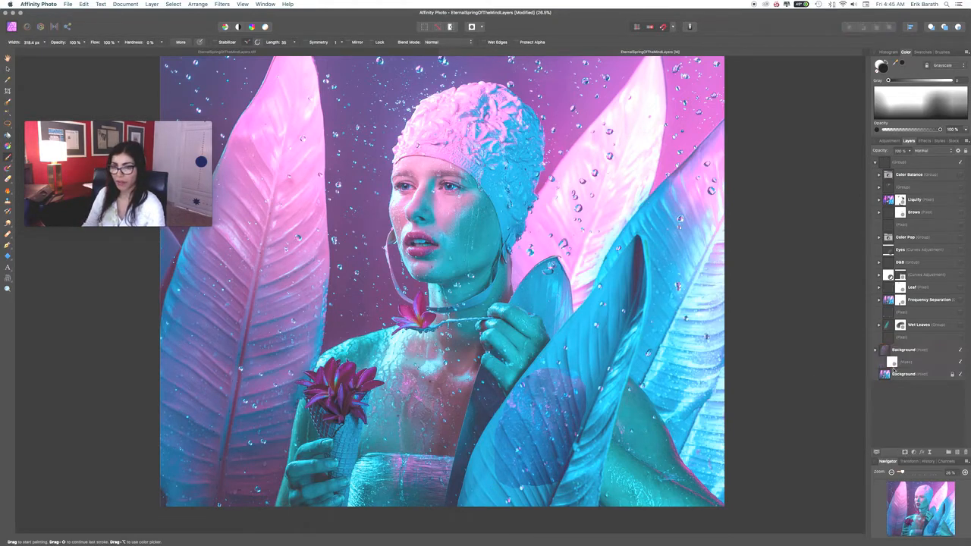
{"action": "left_click", "coordinate": [906, 365]}
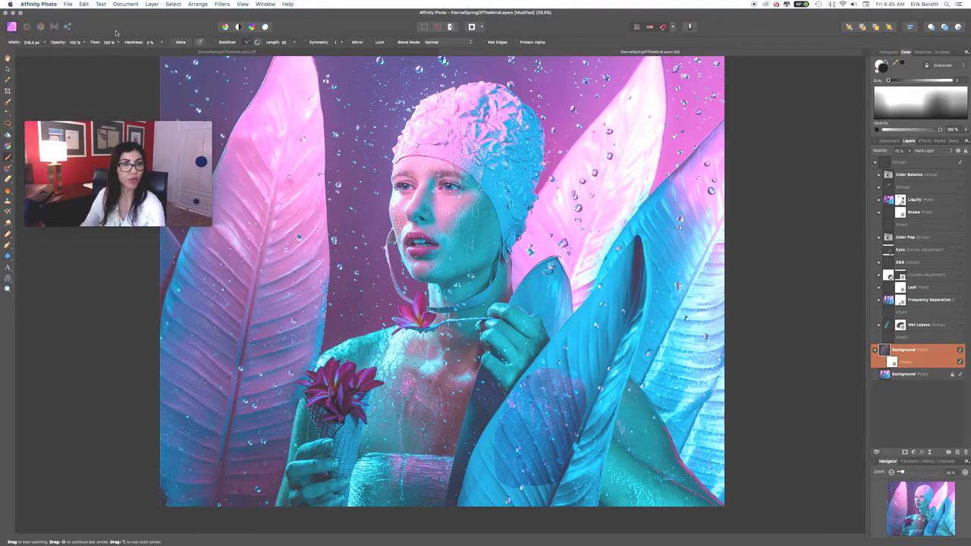
- Paint on the skin patch layer's mask with an enlarged soft black brush, blending the patch's hard edges into the leaf
{"action": "key", "text": "bracketright"}
{"action": "key", "text": "bracketright"}
{"action": "key", "text": "bracketright"}
{"action": "key", "text": "bracketright"}
{"action": "key", "text": "bracketright"}
{"action": "key", "text": "bracketright"}
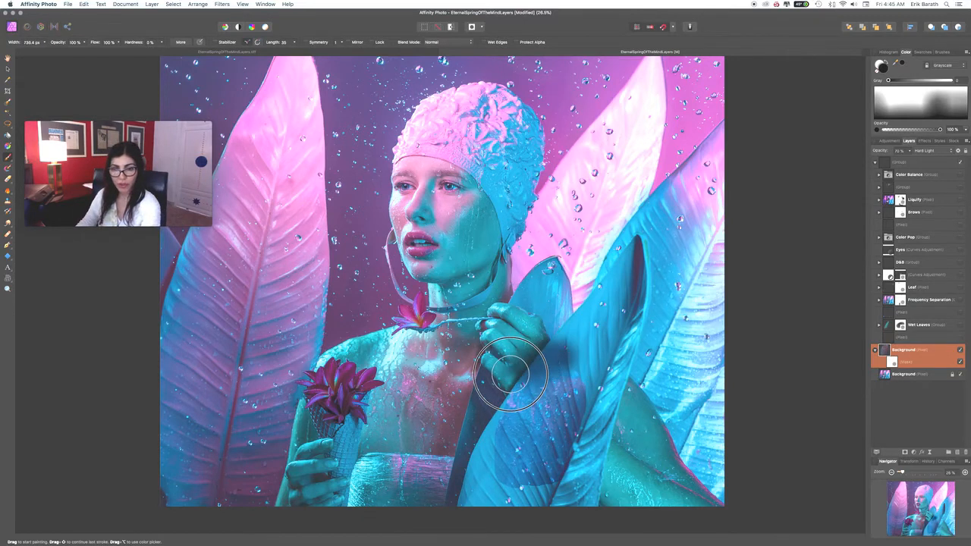
{"action": "left_click_drag", "start_coordinate": [511, 373], "coordinate": [505, 368]}
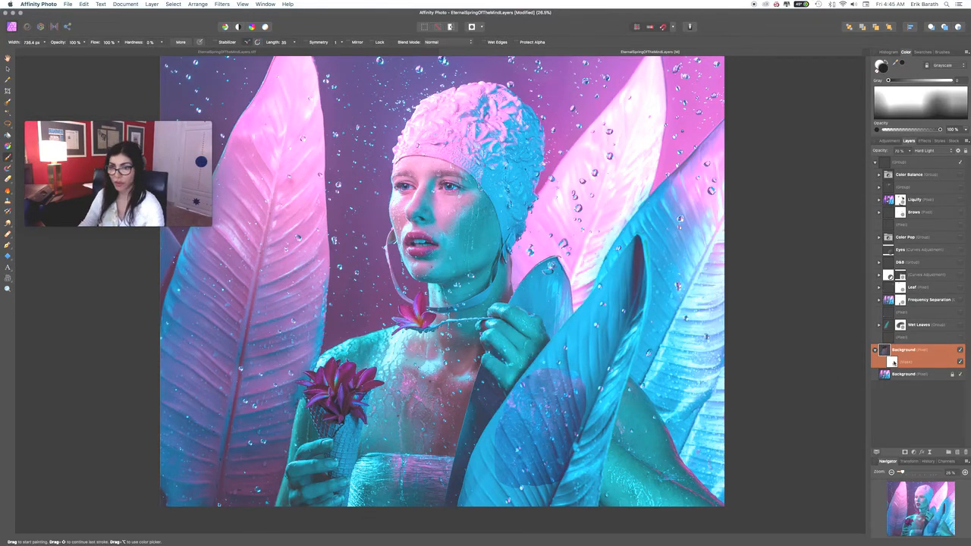
{"action": "left_click", "coordinate": [899, 364]}
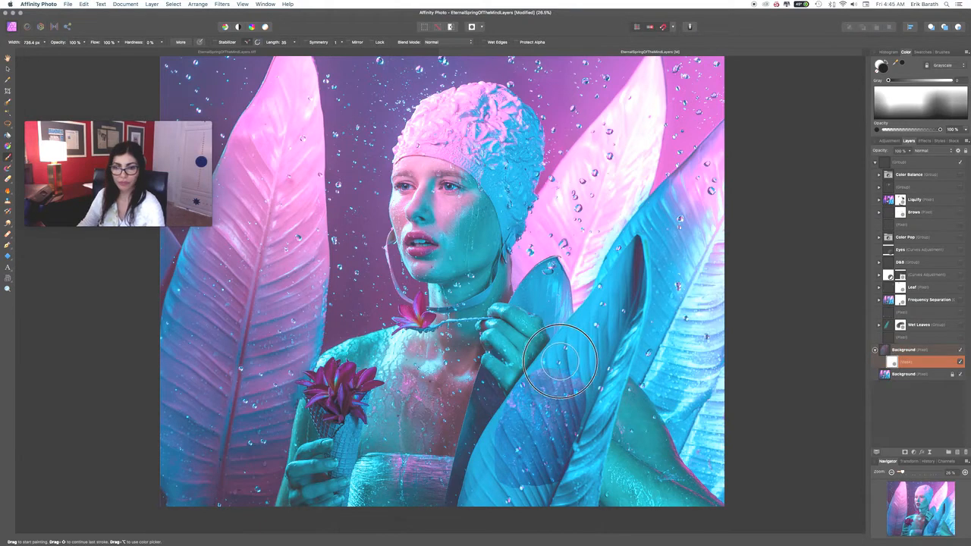
{"action": "mouse_move", "coordinate": [509, 380]}
{"action": "left_mouse_down"}
{"action": "mouse_move", "coordinate": [477, 450]}
{"action": "mouse_move", "coordinate": [481, 433]}
{"action": "mouse_move", "coordinate": [477, 496]}
{"action": "mouse_move", "coordinate": [493, 485]}
{"action": "mouse_move", "coordinate": [480, 482]}
{"action": "mouse_move", "coordinate": [536, 500]}
{"action": "mouse_move", "coordinate": [574, 488]}
{"action": "mouse_move", "coordinate": [532, 503]}
{"action": "mouse_move", "coordinate": [539, 507]}
{"action": "mouse_move", "coordinate": [524, 500]}
{"action": "mouse_move", "coordinate": [568, 485]}
{"action": "mouse_move", "coordinate": [585, 465]}
{"action": "mouse_move", "coordinate": [600, 377]}
{"action": "mouse_move", "coordinate": [592, 442]}
{"action": "mouse_move", "coordinate": [577, 469]}
{"action": "mouse_move", "coordinate": [602, 376]}
{"action": "mouse_move", "coordinate": [618, 432]}
{"action": "left_mouse_up"}
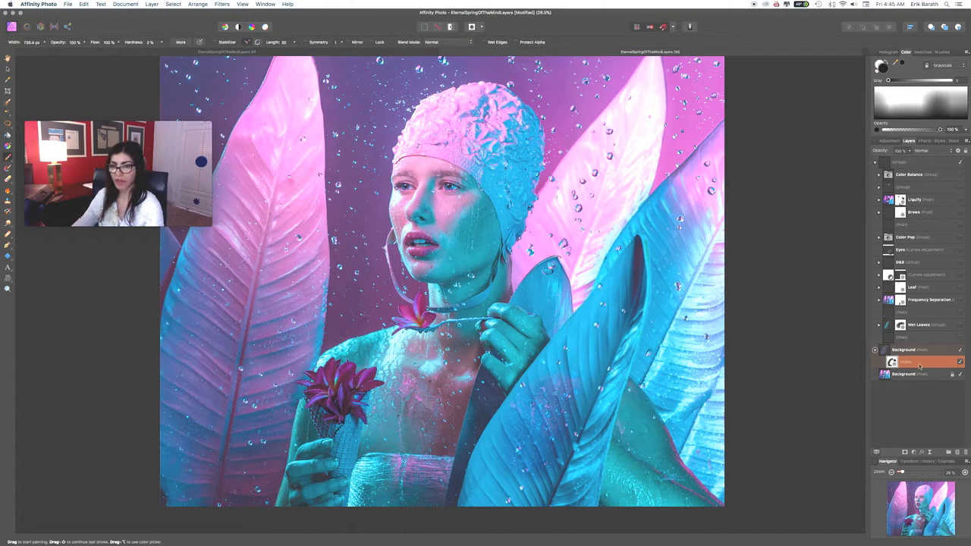
- Add a Curves adjustment and nest it inside the skin patch layer so that it affects only the patch
{"action": "left_click", "coordinate": [914, 452]}
{"action": "mouse_move", "coordinate": [909, 533]}
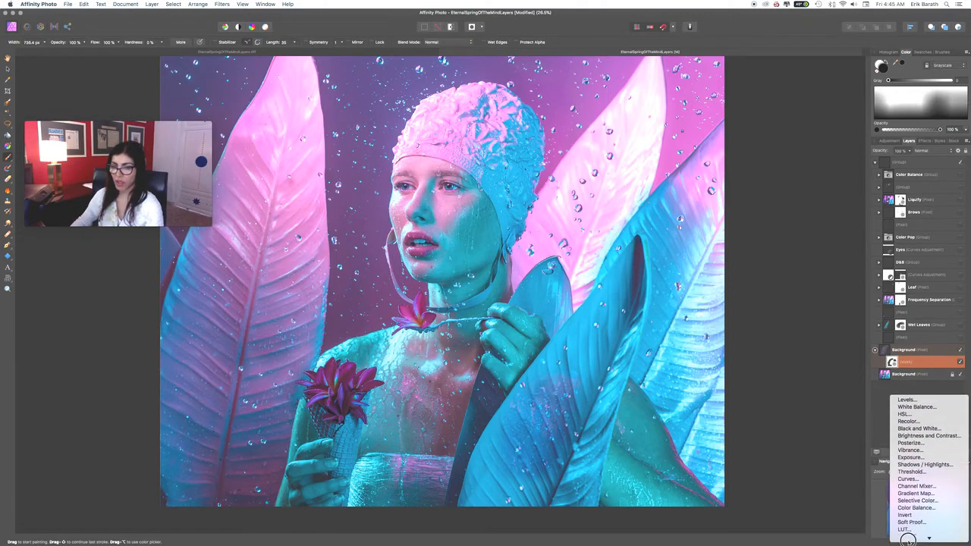
{"action": "left_click", "coordinate": [915, 471]}
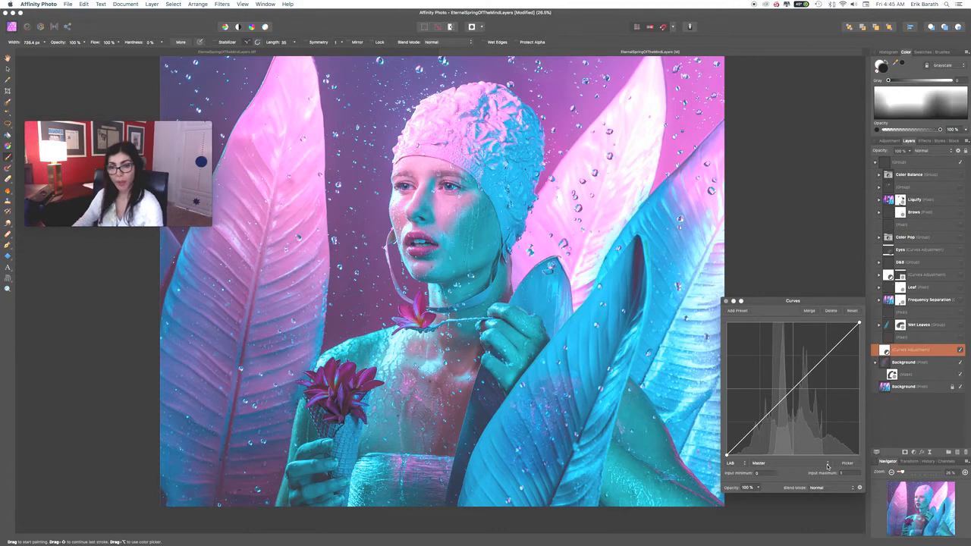
{"action": "left_click", "coordinate": [828, 466]}
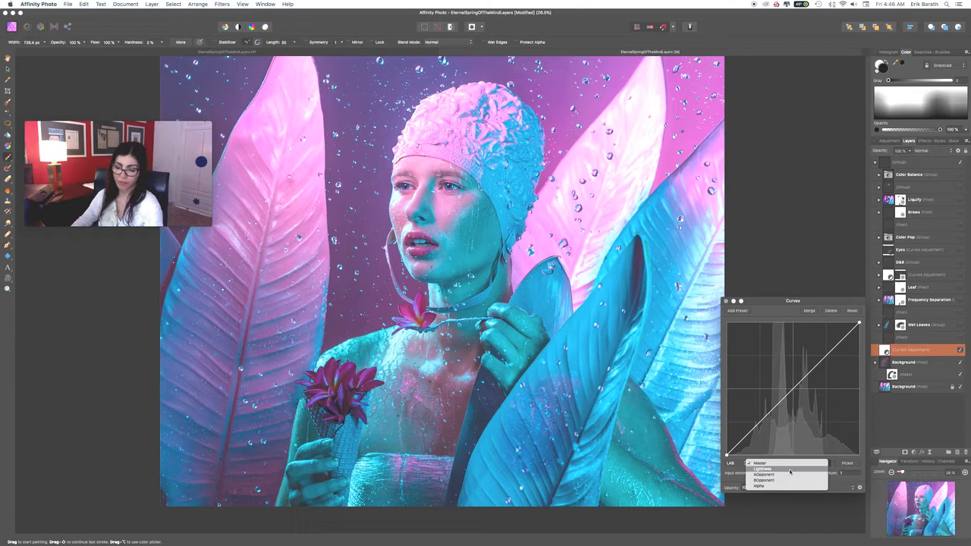
{"action": "left_click", "coordinate": [930, 352]}
{"action": "right_click", "coordinate": [930, 352]}
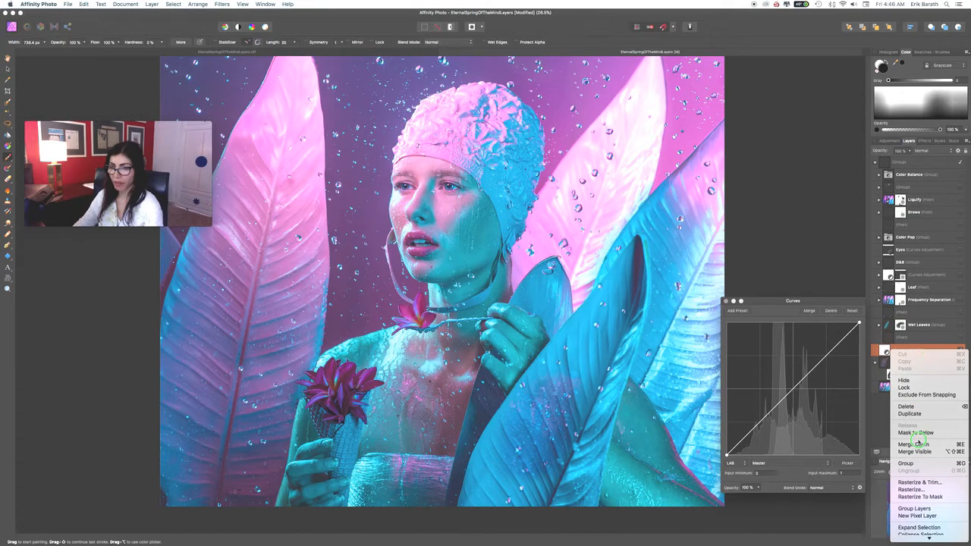
{"action": "left_click", "coordinate": [935, 408]}
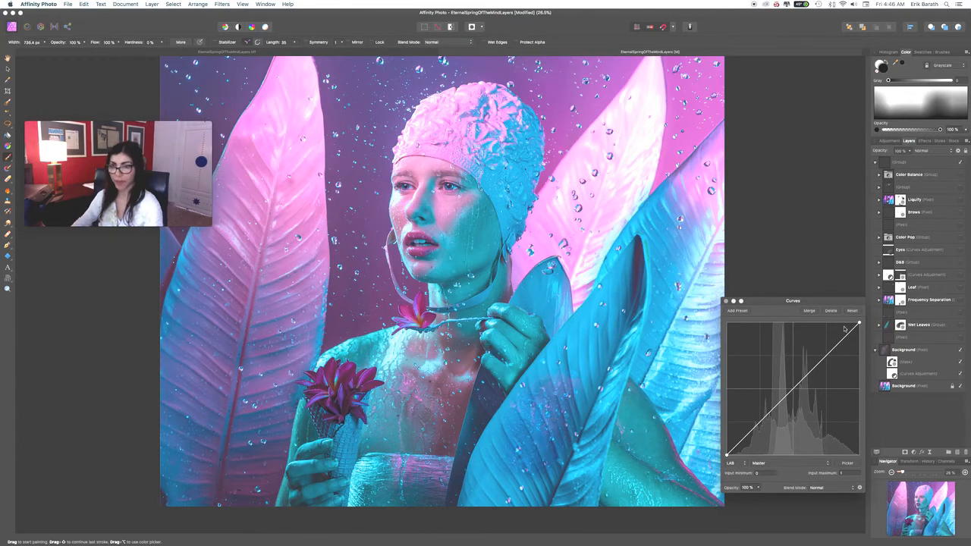
- In the LAB curves, raise the Lightness curve slightly and pull the AOpponent curve below the diagonal to match the leaf's colour
{"action": "left_click", "coordinate": [807, 463]}
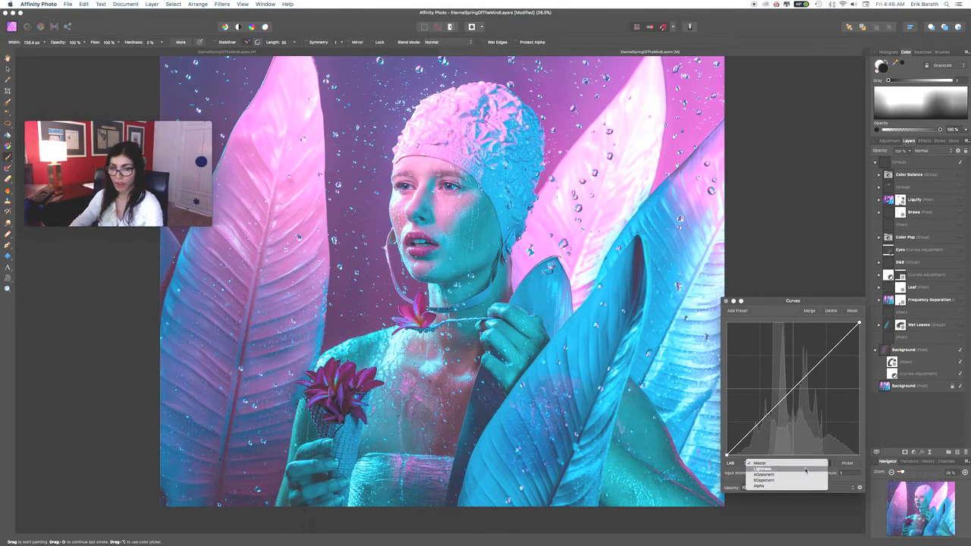
{"action": "left_click", "coordinate": [805, 469]}
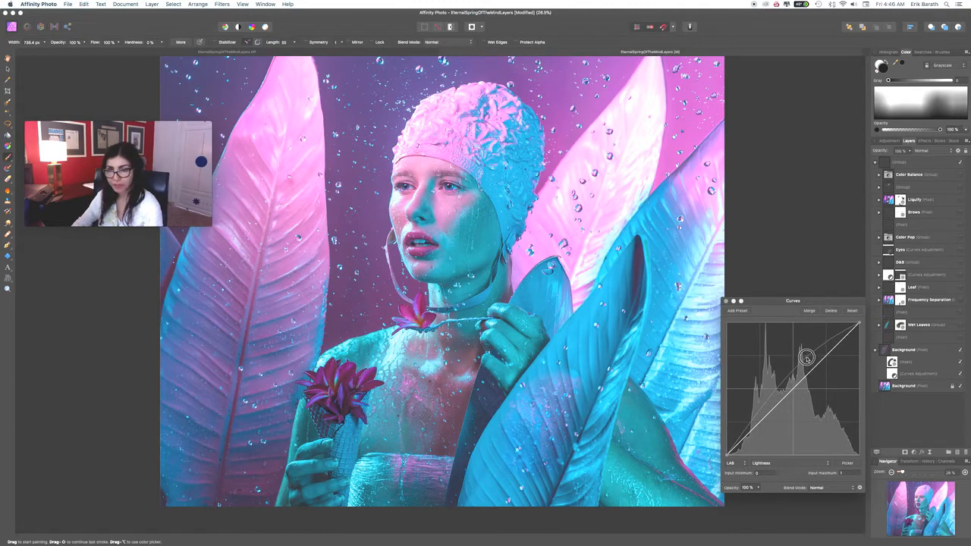
{"action": "left_click", "coordinate": [776, 463]}
{"action": "left_click", "coordinate": [805, 469]}
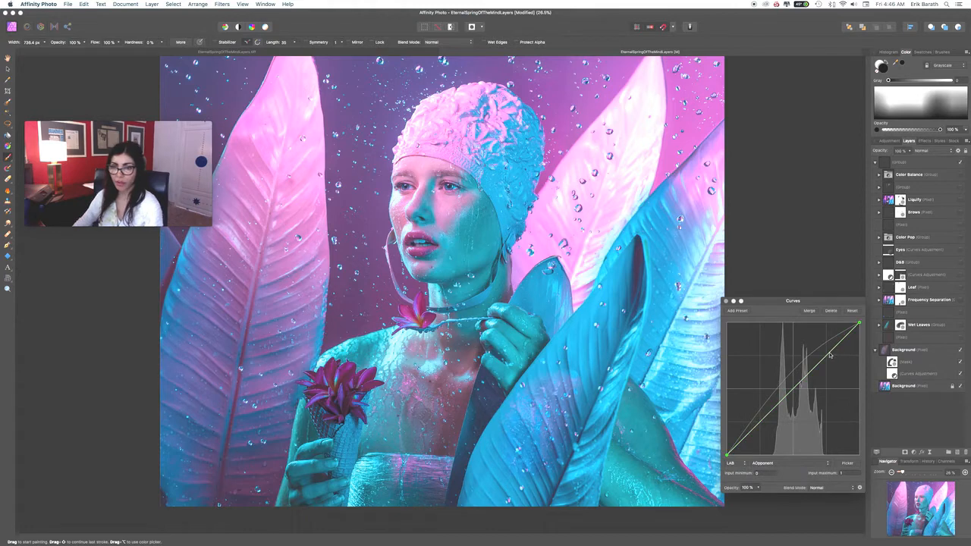
{"action": "left_click_drag", "start_coordinate": [830, 354], "coordinate": [823, 346]}
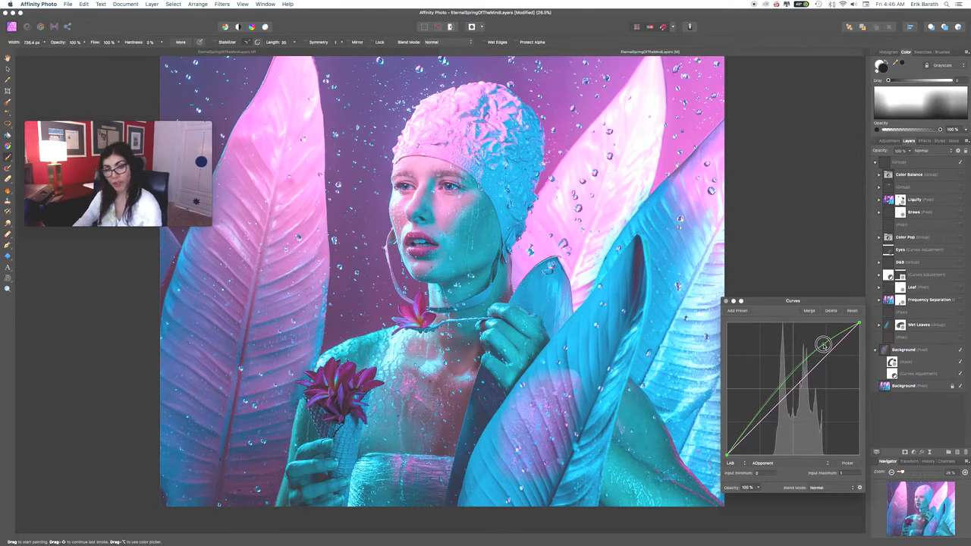
{"action": "left_click_drag", "start_coordinate": [823, 345], "coordinate": [833, 366]}
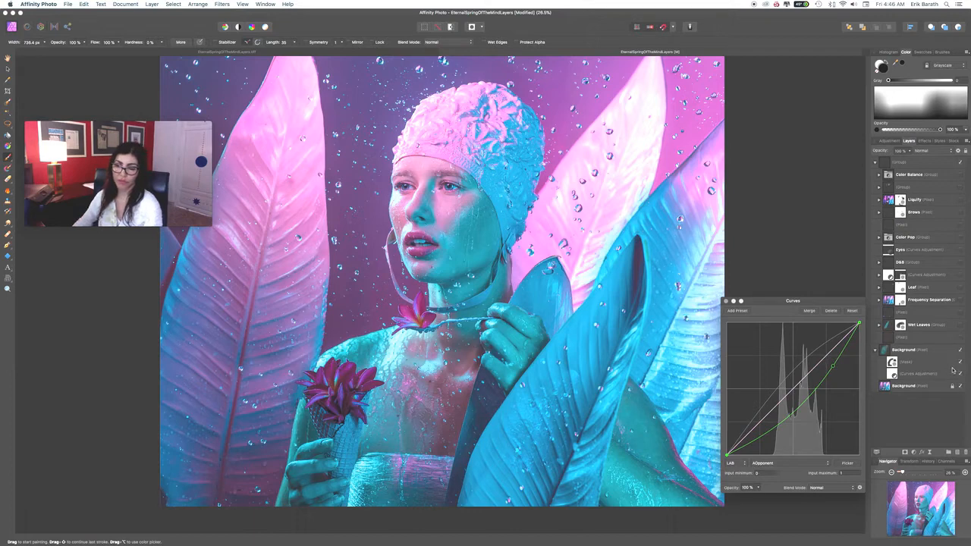
- Apply a Gaussian Blur with a radius of 0.2 px to the skin patch layer
{"action": "left_click", "coordinate": [892, 354]}
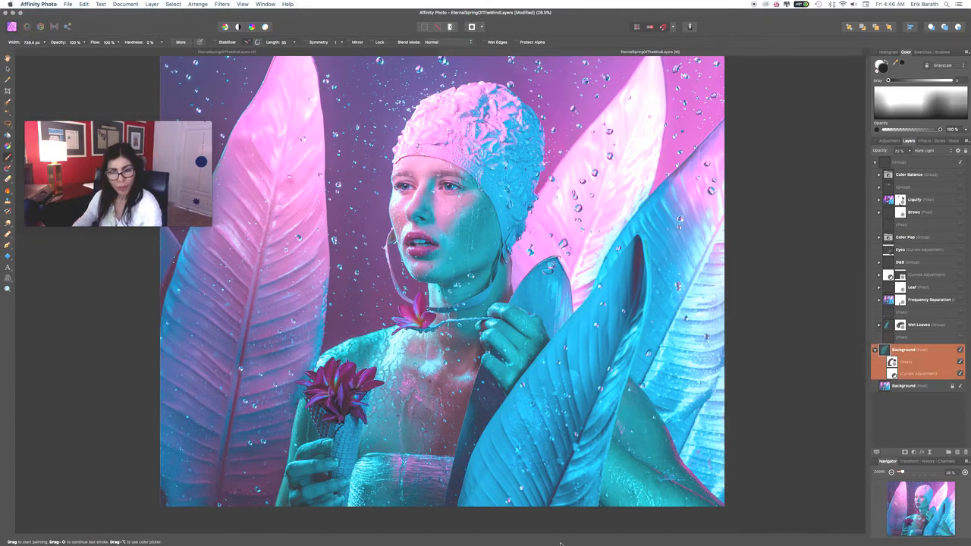
{"action": "left_click", "coordinate": [714, 466]}
{"action": "key", "text": "super+z"}
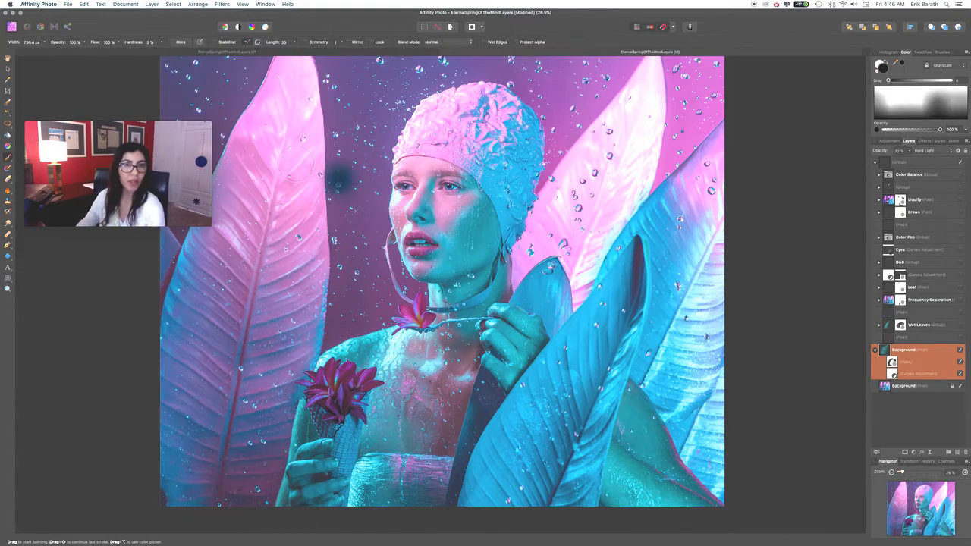
{"action": "left_click", "coordinate": [220, 4]}
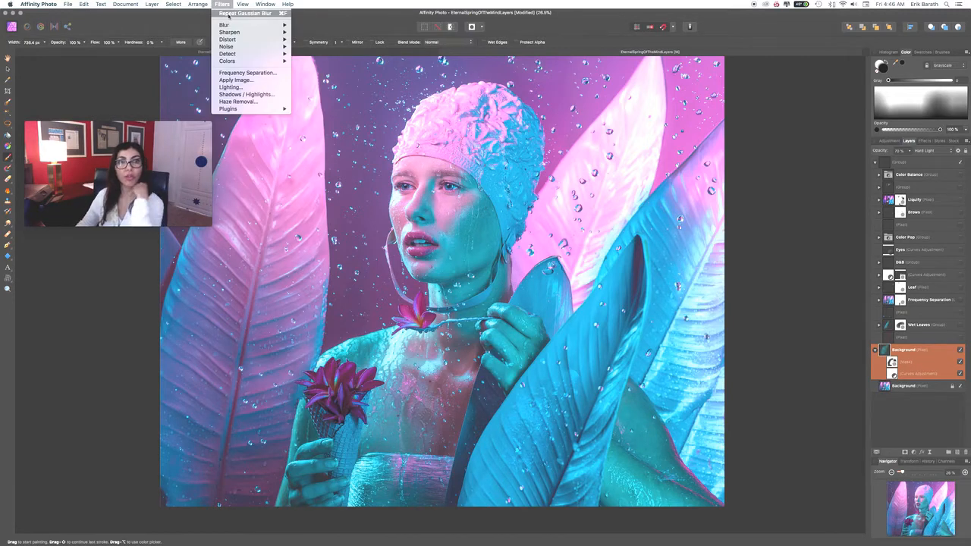
{"action": "mouse_move", "coordinate": [227, 25]}
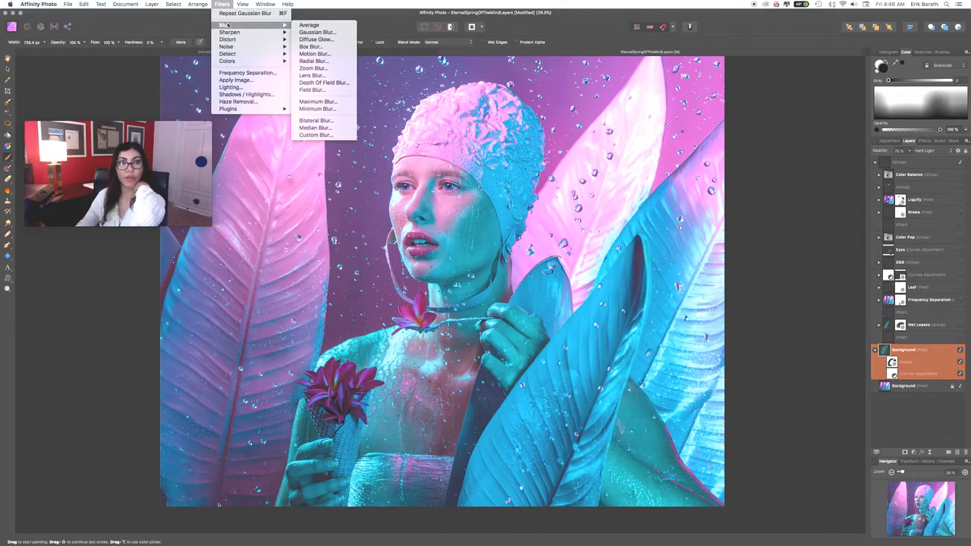
{"action": "left_click", "coordinate": [345, 34]}
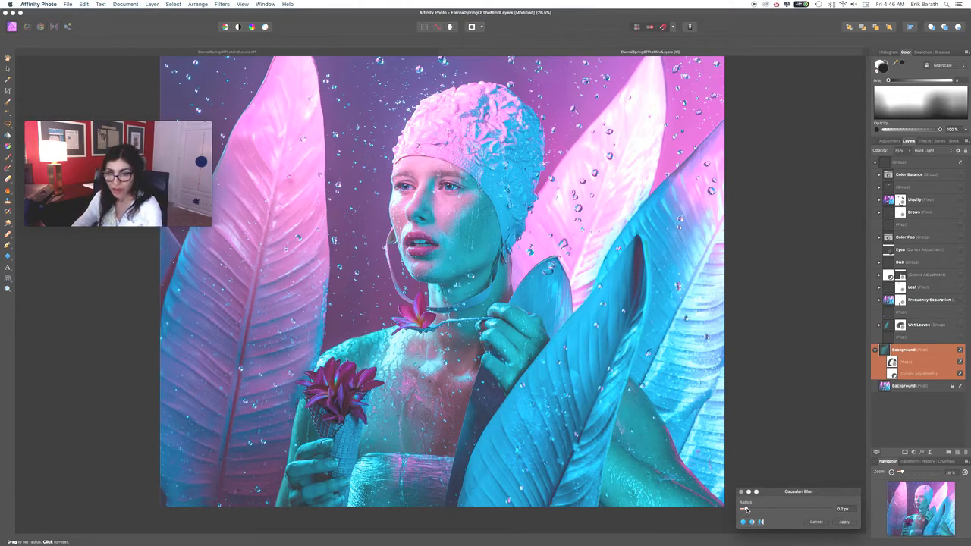
{"action": "left_click", "coordinate": [845, 522]}
- Delete the masked skin patch layer and show the Wet Leaves group in its place
{"action": "left_click", "coordinate": [903, 362]}
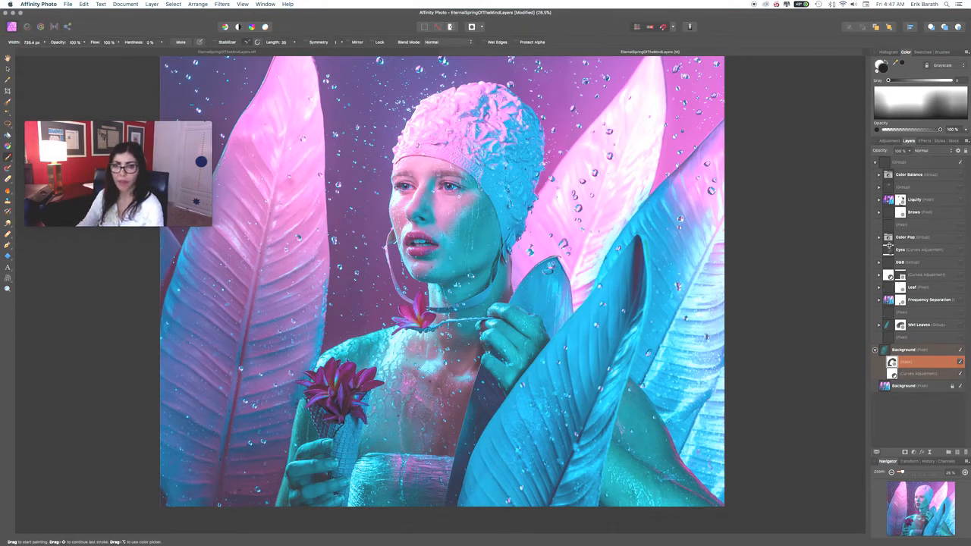
{"action": "left_click", "coordinate": [958, 350]}
{"action": "left_click_drag", "start_coordinate": [944, 351], "coordinate": [965, 452]}
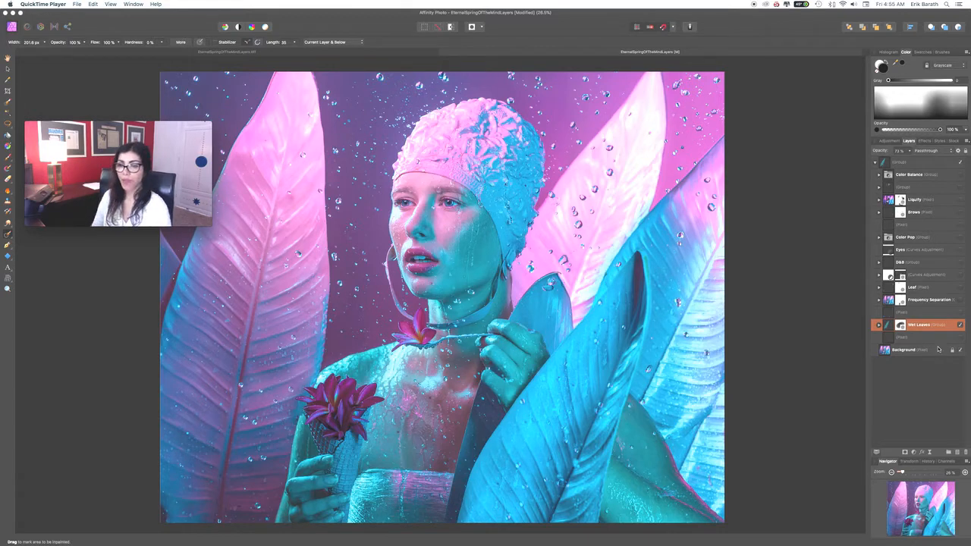
- Add a new pixel layer above the Wet Leaves group and set the Inpainting Brush to sample Current Layer & Below
{"action": "left_click", "coordinate": [958, 452]}
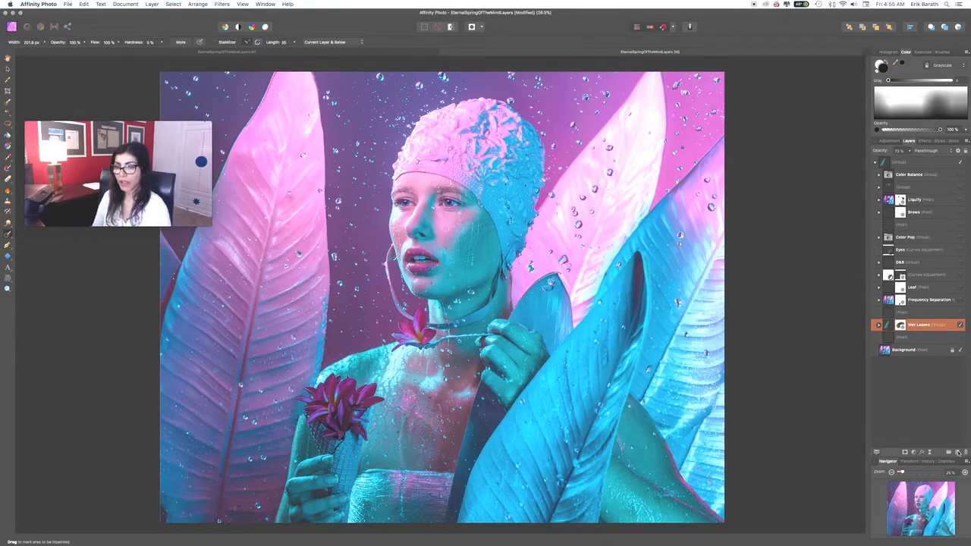
{"action": "left_click", "coordinate": [957, 453]}
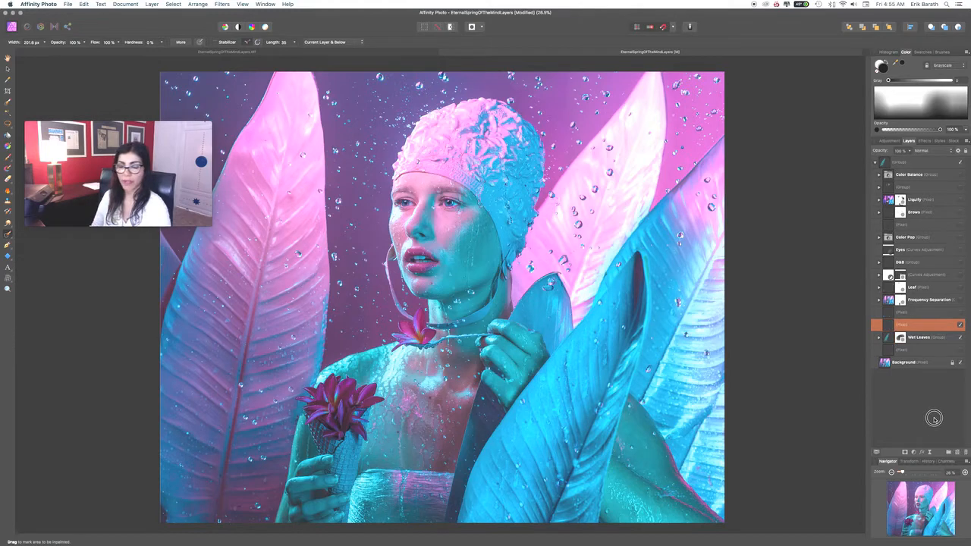
{"action": "mouse_move", "coordinate": [7, 236]}
{"action": "left_mouse_down"}
{"action": "mouse_move", "coordinate": [68, 240]}
{"action": "mouse_move", "coordinate": [61, 265]}
{"action": "left_mouse_up"}
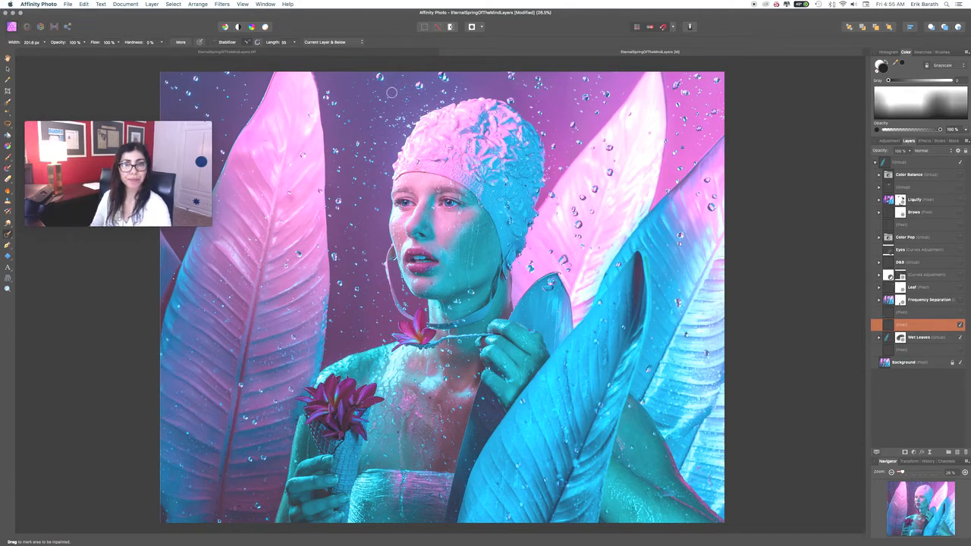
{"action": "left_click", "coordinate": [354, 42]}
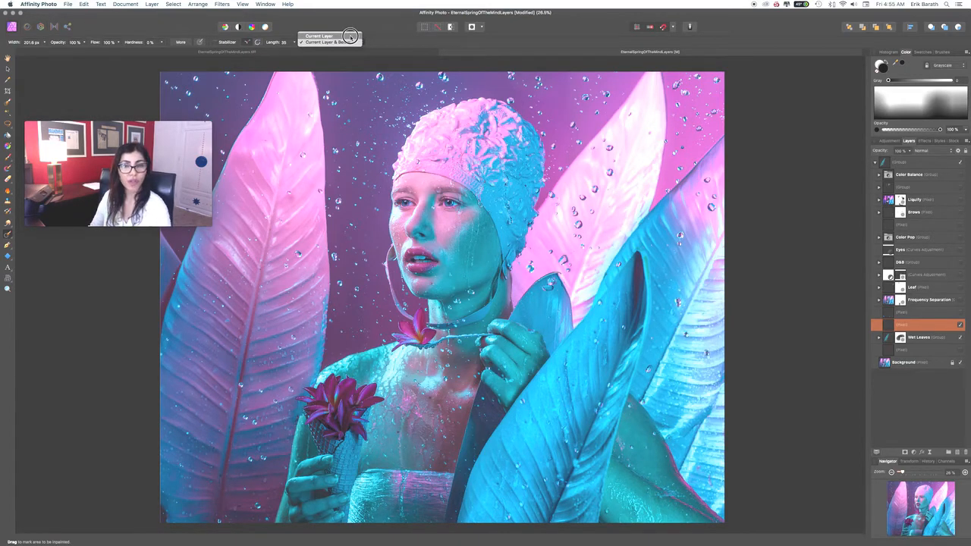
{"action": "left_click", "coordinate": [346, 42]}
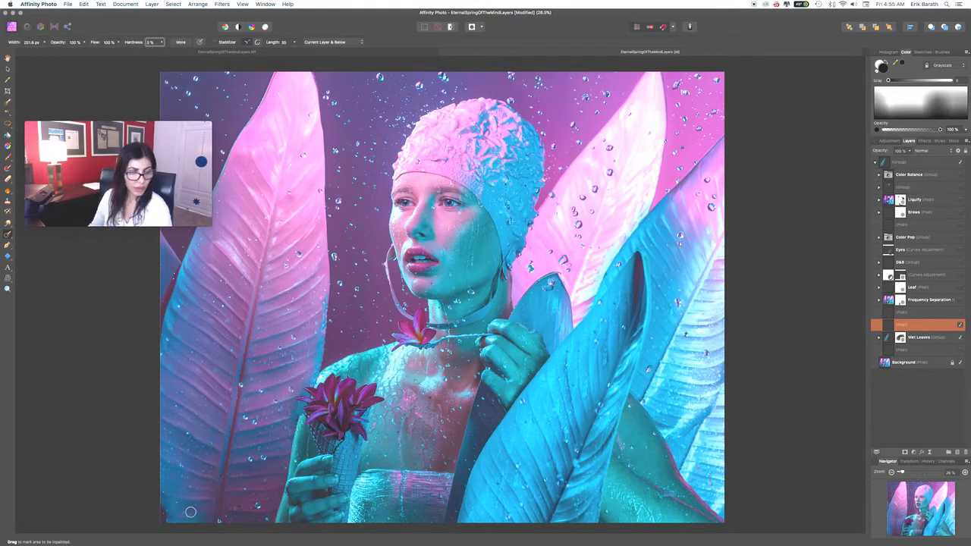
- Inpaint the image's lower left corner, at the base of the large pink leaf, on the new pixel layer
{"action": "mouse_move", "coordinate": [163, 511]}
{"action": "left_mouse_down"}
{"action": "mouse_move", "coordinate": [189, 516]}
{"action": "mouse_move", "coordinate": [156, 514]}
{"action": "mouse_move", "coordinate": [144, 529]}
{"action": "left_mouse_up"}
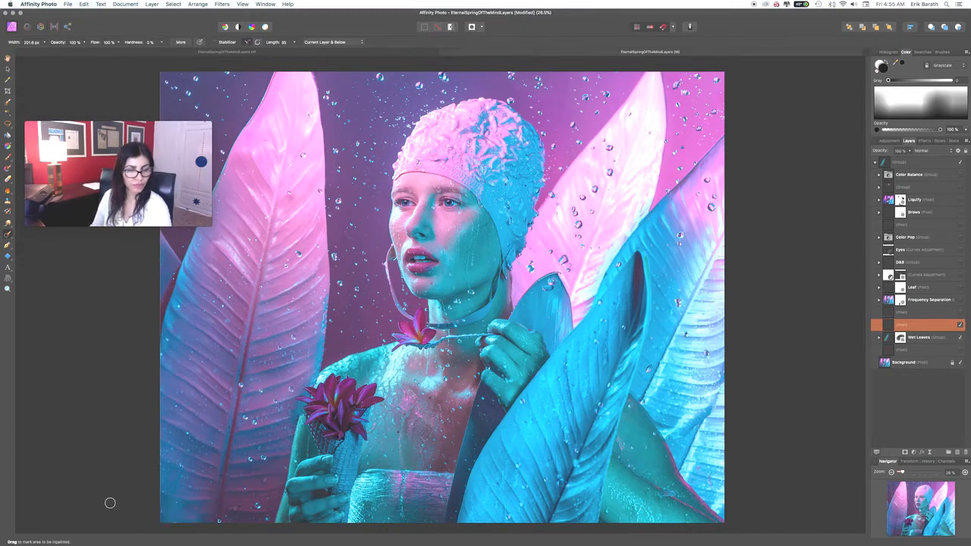
{"action": "mouse_move", "coordinate": [206, 516]}
{"action": "left_mouse_down"}
{"action": "mouse_move", "coordinate": [151, 513]}
{"action": "mouse_move", "coordinate": [200, 514]}
{"action": "mouse_move", "coordinate": [144, 520]}
{"action": "left_mouse_up"}
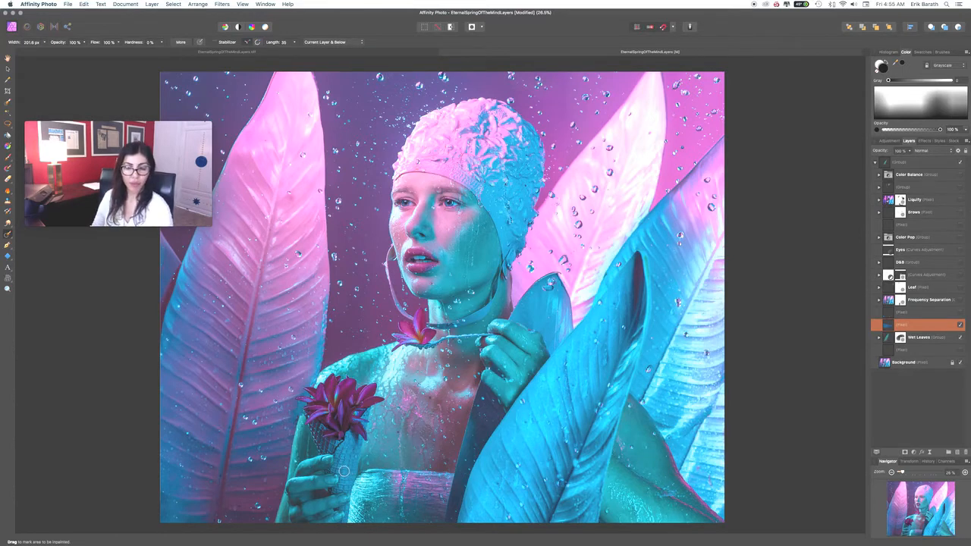
- Reduce the Inpainting Brush width to about 34 px and inpaint the third fingernail of the hand holding the cone
{"action": "key", "text": "z"}
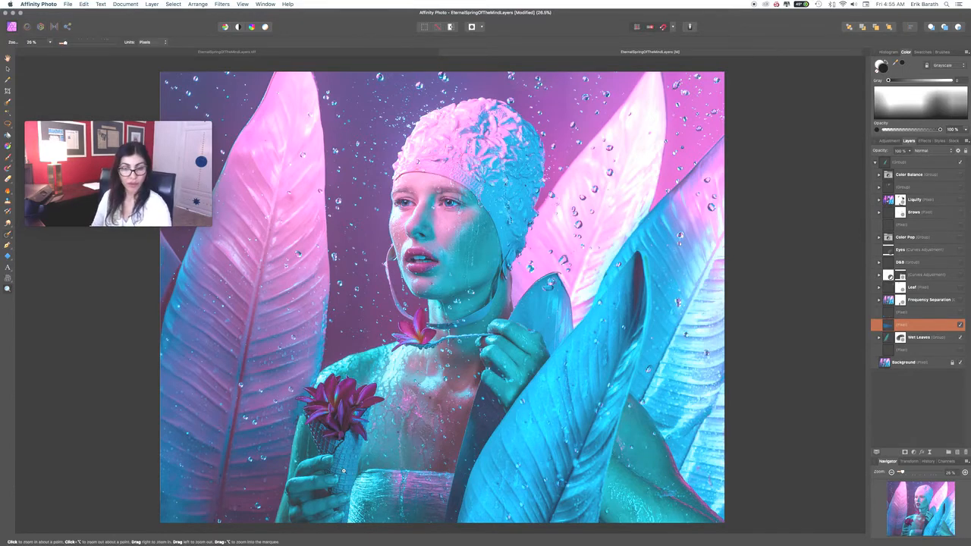
{"action": "left_click_drag", "start_coordinate": [344, 472], "coordinate": [513, 426]}
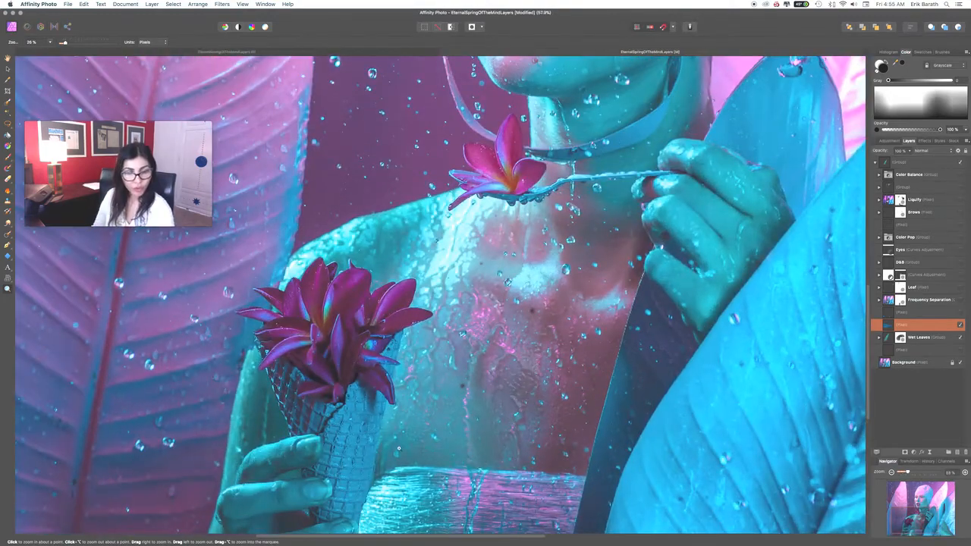
{"action": "mouse_move", "coordinate": [311, 482]}
{"action": "left_mouse_down"}
{"action": "mouse_move", "coordinate": [365, 478]}
{"action": "mouse_move", "coordinate": [315, 476]}
{"action": "left_mouse_up"}
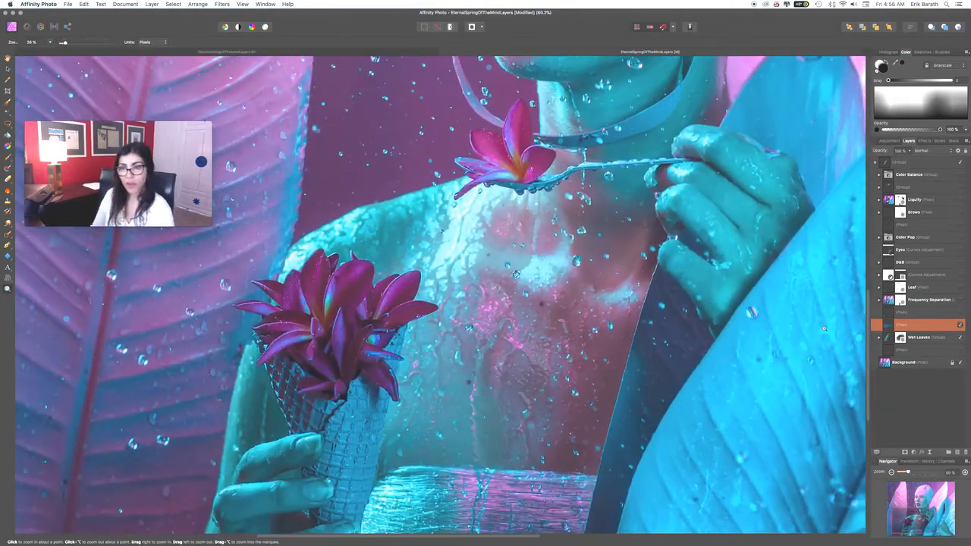
{"action": "scroll", "coordinate": [850, 349], "scroll_direction": "down", "scroll_amount": 5}
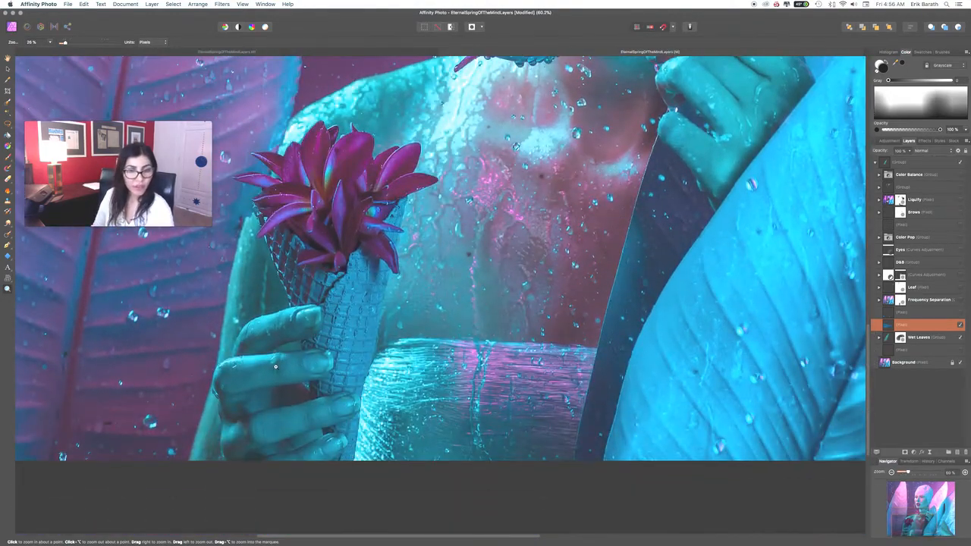
{"action": "left_click", "coordinate": [8, 235]}
{"action": "left_click_drag", "start_coordinate": [8, 236], "coordinate": [28, 236]}
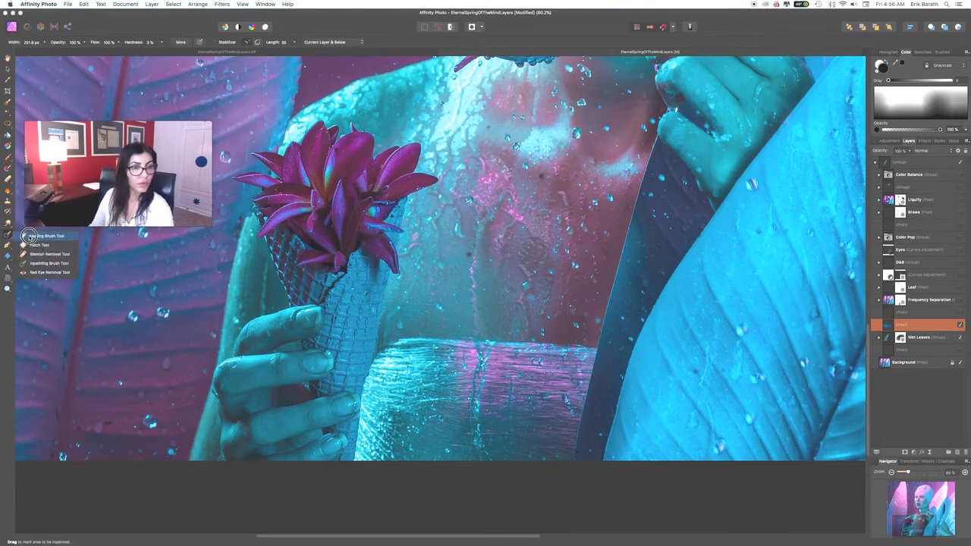
{"action": "left_click", "coordinate": [30, 263]}
{"action": "key", "text": "bracketleft"}
{"action": "key", "text": "bracketleft"}
{"action": "key", "text": "bracketleft"}
{"action": "key", "text": "bracketleft"}
{"action": "key", "text": "bracketleft"}
{"action": "key", "text": "bracketleft"}
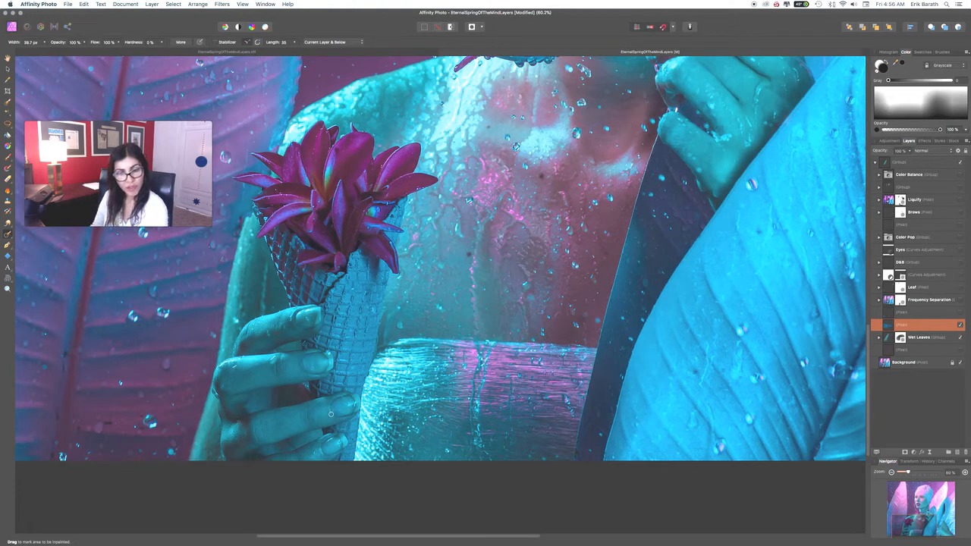
{"action": "left_click_drag", "start_coordinate": [329, 406], "coordinate": [333, 413]}
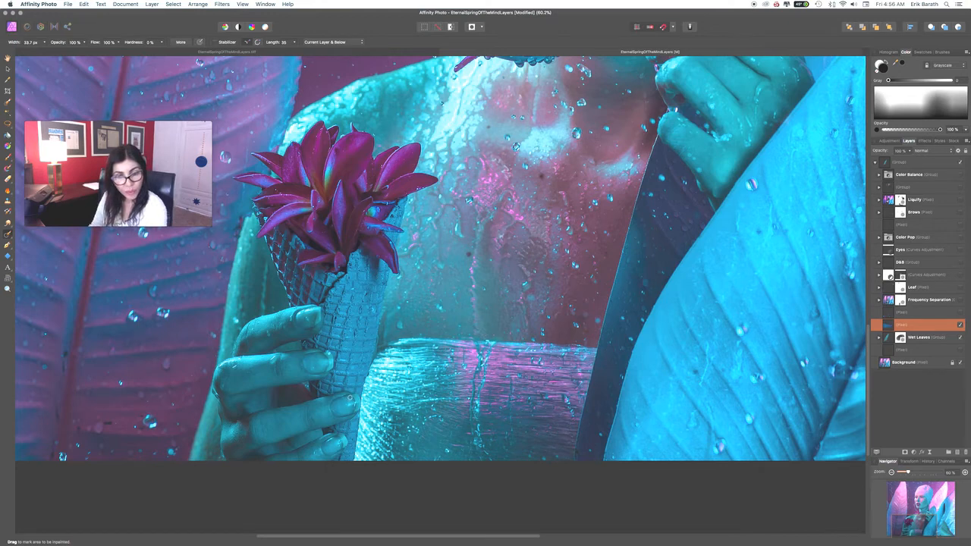
{"action": "mouse_move", "coordinate": [351, 399]}
{"action": "left_mouse_down"}
{"action": "mouse_move", "coordinate": [354, 410]}
{"action": "mouse_move", "coordinate": [351, 398]}
{"action": "left_mouse_up"}
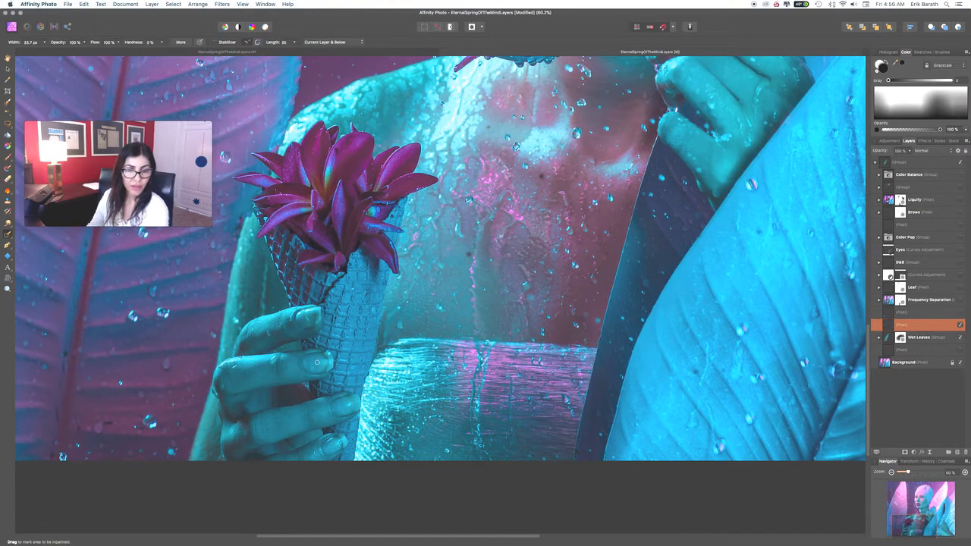
- Inpaint the fingertips and nails of the other fingers on the hand holding the cone
{"action": "mouse_move", "coordinate": [322, 354]}
{"action": "left_mouse_down"}
{"action": "mouse_move", "coordinate": [326, 372]}
{"action": "mouse_move", "coordinate": [322, 356]}
{"action": "left_mouse_up"}
{"action": "left_click", "coordinate": [322, 369]}
{"action": "left_click_drag", "start_coordinate": [311, 325], "coordinate": [314, 312]}
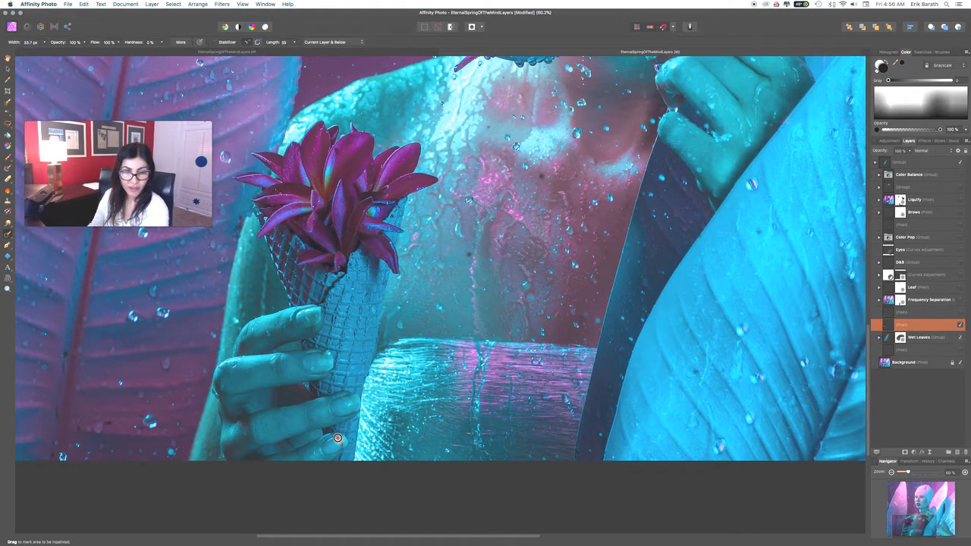
{"action": "left_click", "coordinate": [341, 446]}
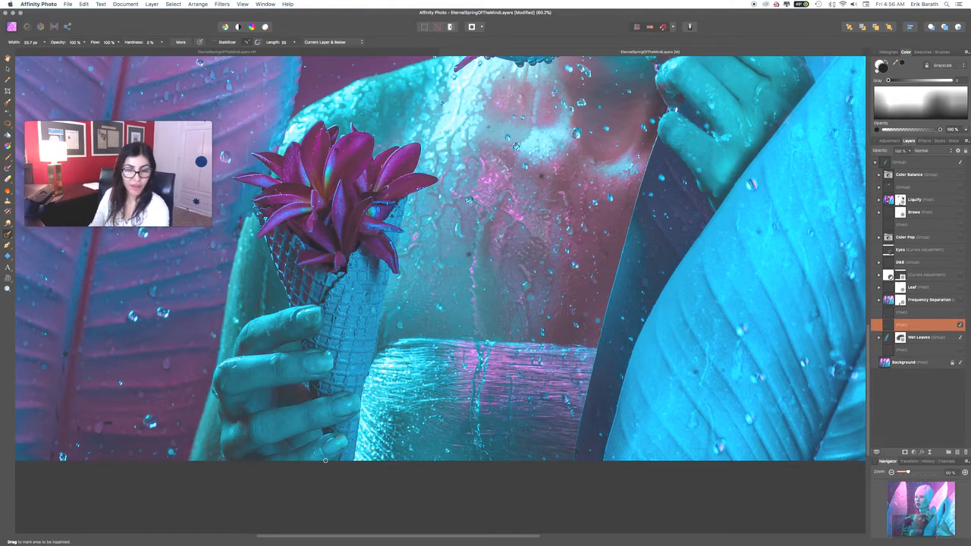
{"action": "key", "text": "z"}
{"action": "key", "text": "super+0"}
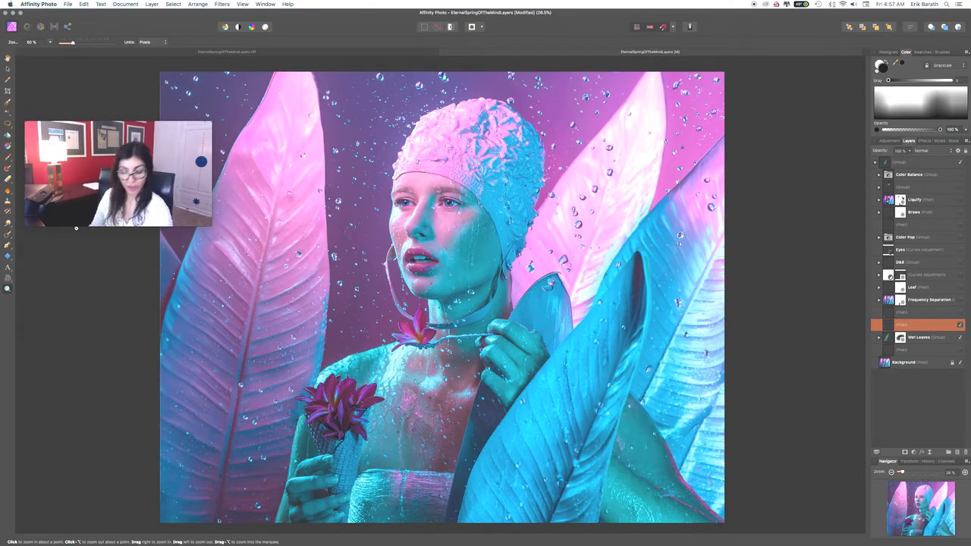
{"action": "key", "text": "j"}
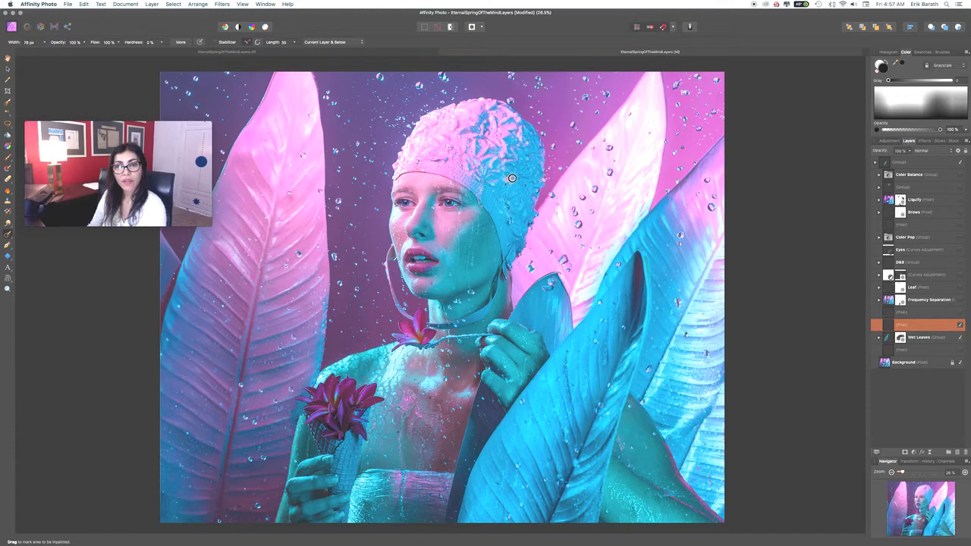
{"action": "key", "text": "bracketright"}
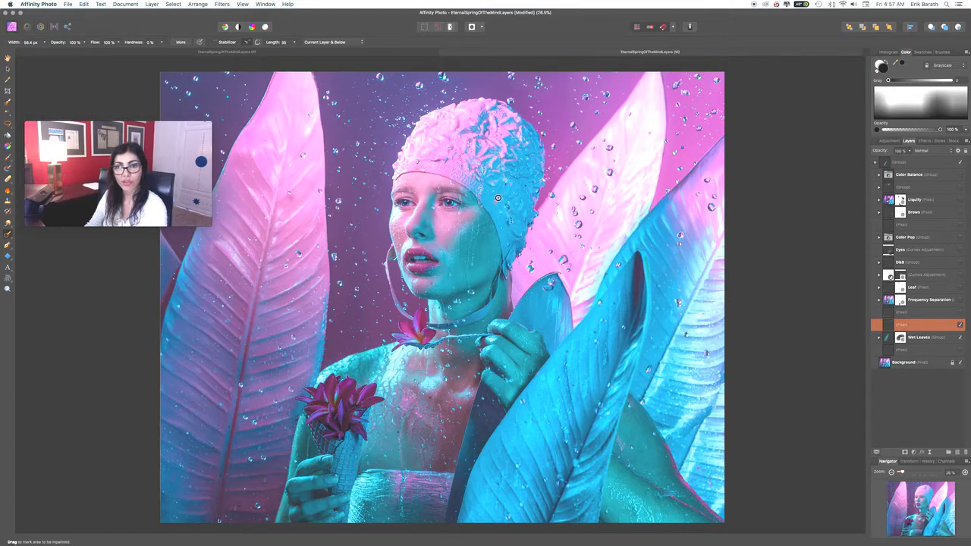
{"action": "left_click_drag", "start_coordinate": [524, 188], "coordinate": [526, 188]}
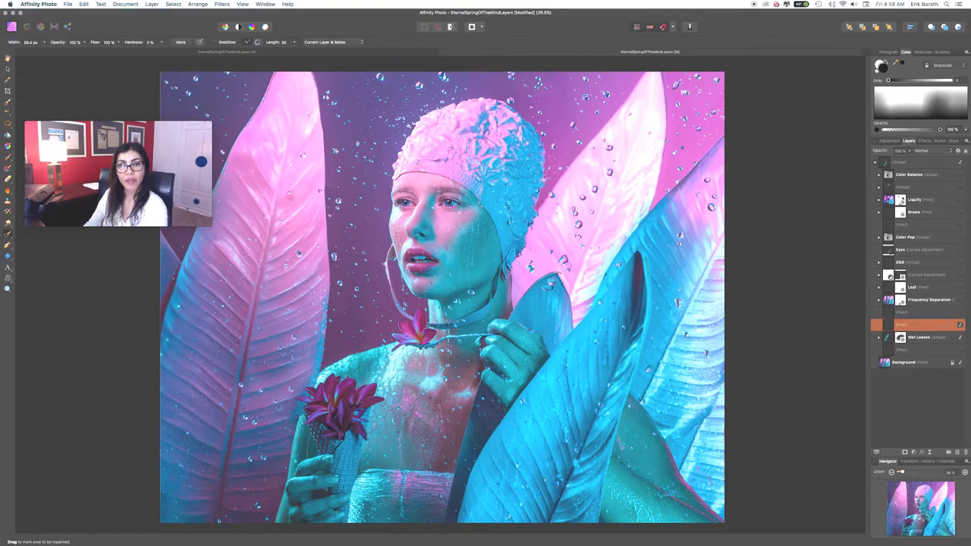
{"action": "left_click_drag", "start_coordinate": [420, 168], "coordinate": [418, 170]}
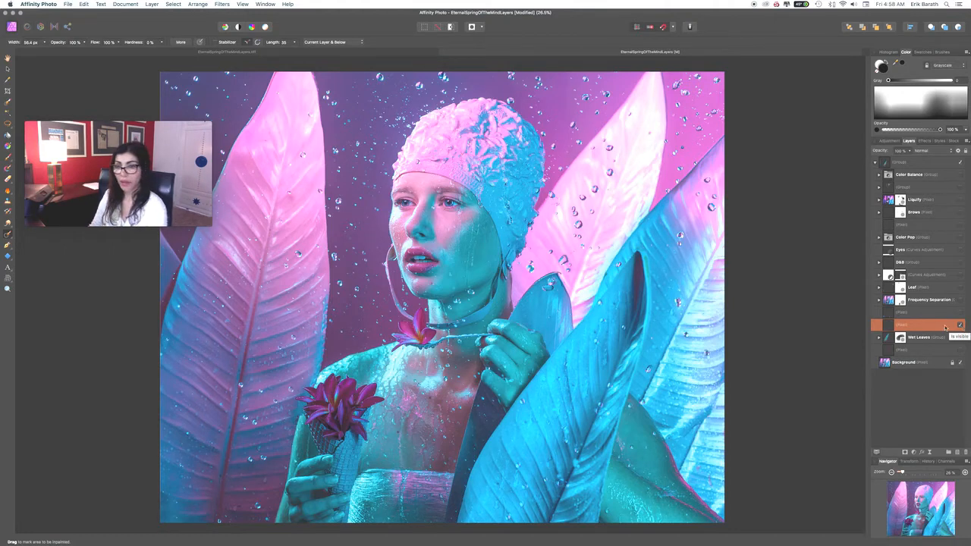
- Delete the current inpainting layer and show the hidden pixel layer directly above it in its place
{"action": "key", "text": "Delete"}
{"action": "left_click", "coordinate": [960, 313]}
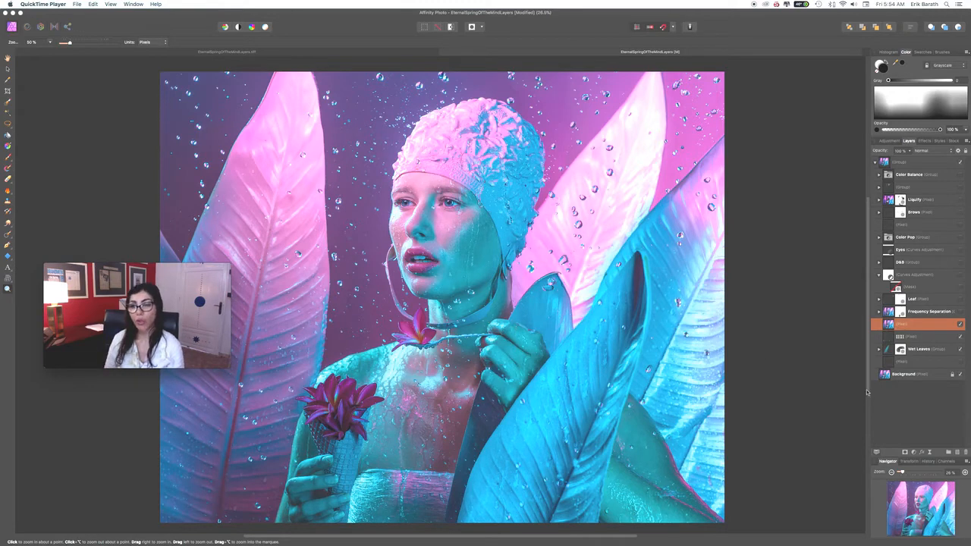
{"action": "right_click", "coordinate": [909, 325]}
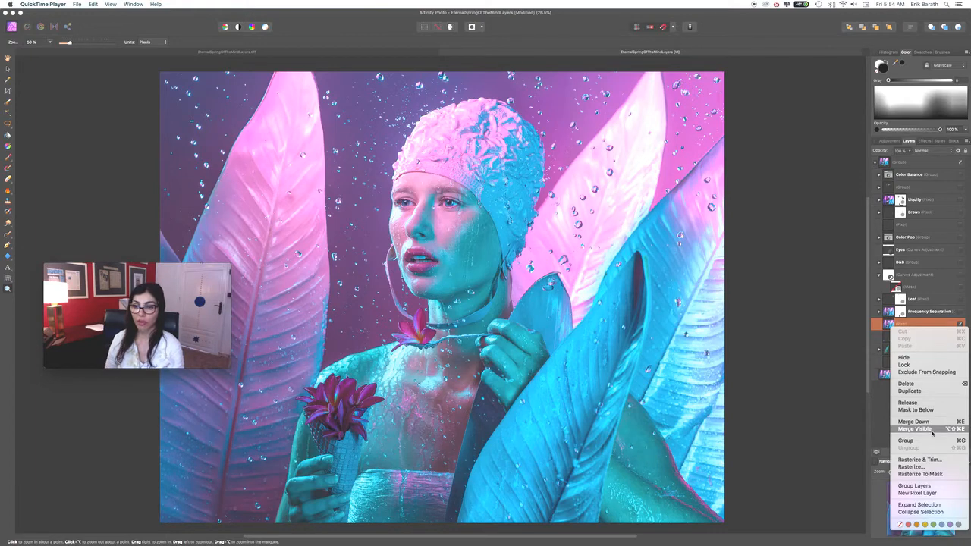
{"action": "left_click", "coordinate": [778, 402]}
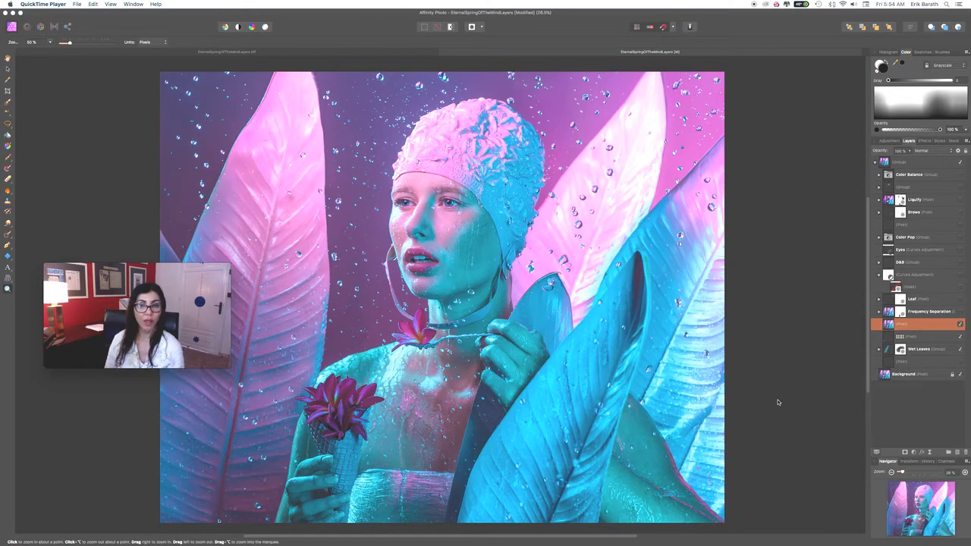
- Apply Frequency Separation to the merged pixel layer with a radius of 2.5 px
{"action": "left_click", "coordinate": [226, 10]}
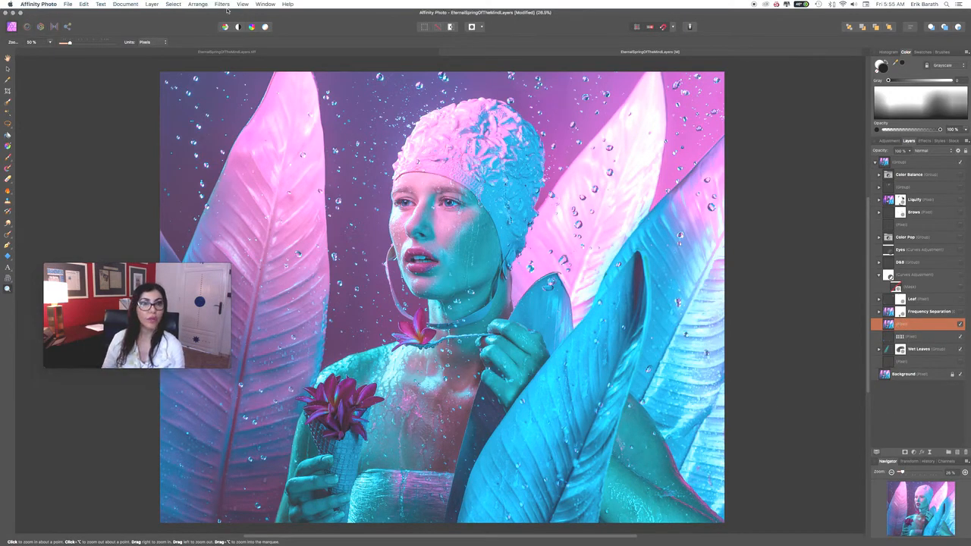
{"action": "left_click", "coordinate": [224, 6]}
{"action": "left_click", "coordinate": [233, 74]}
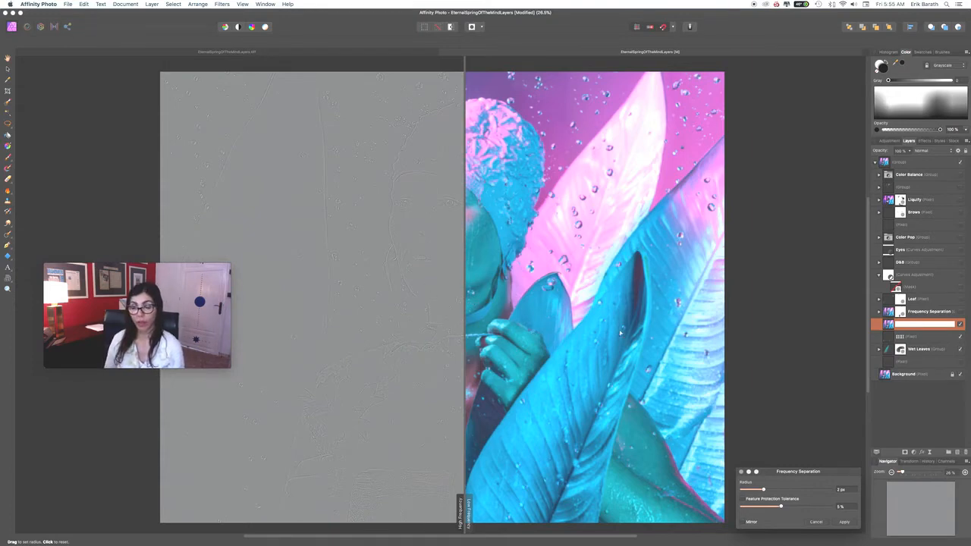
{"action": "left_click", "coordinate": [763, 489]}
{"action": "left_click_drag", "start_coordinate": [763, 490], "coordinate": [815, 491]}
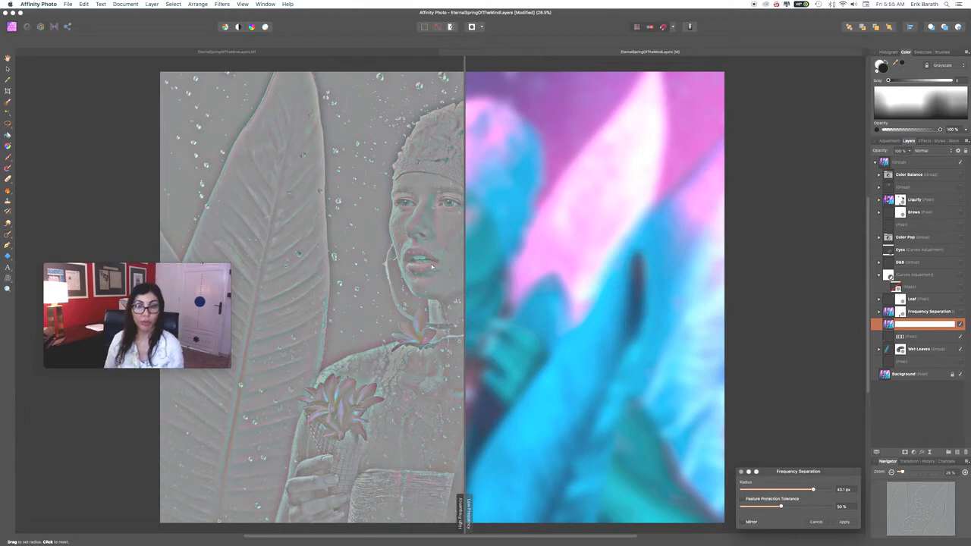
{"action": "left_click_drag", "start_coordinate": [816, 493], "coordinate": [766, 506]}
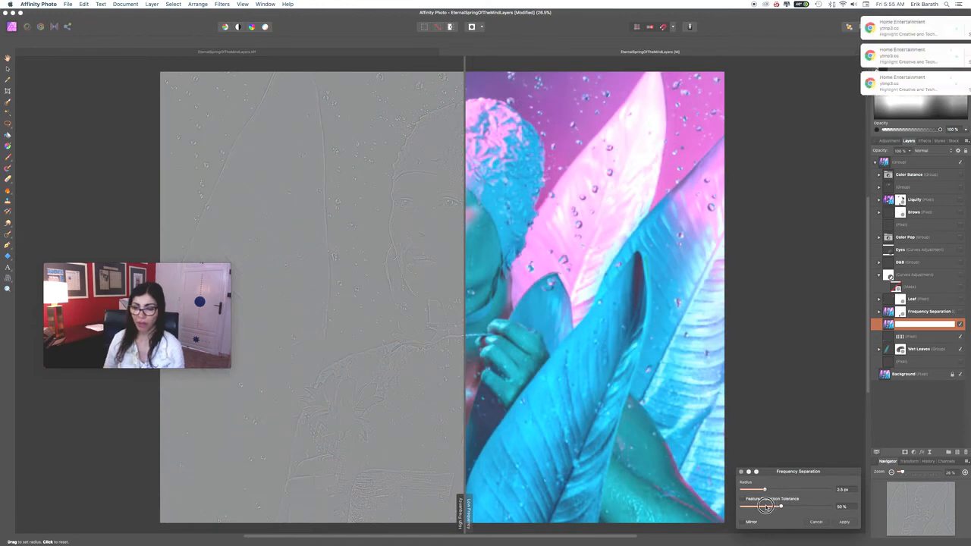
{"action": "left_click_drag", "start_coordinate": [766, 506], "coordinate": [763, 506]}
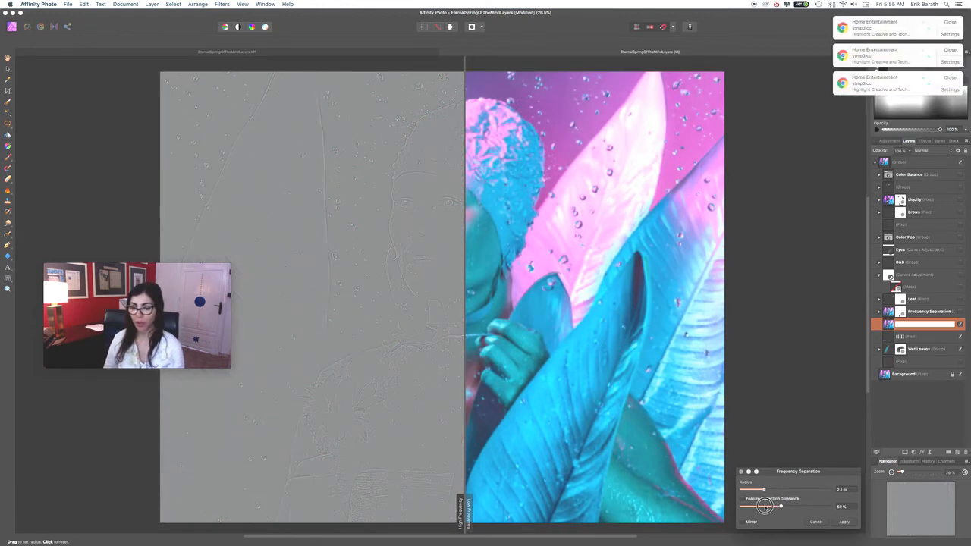
{"action": "left_click_drag", "start_coordinate": [764, 506], "coordinate": [766, 505]}
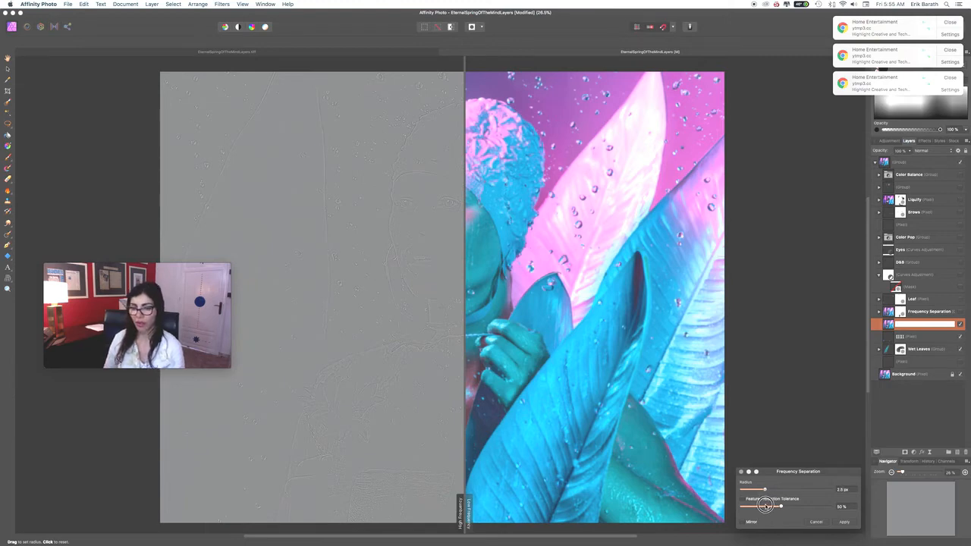
{"action": "left_click", "coordinate": [843, 522]}
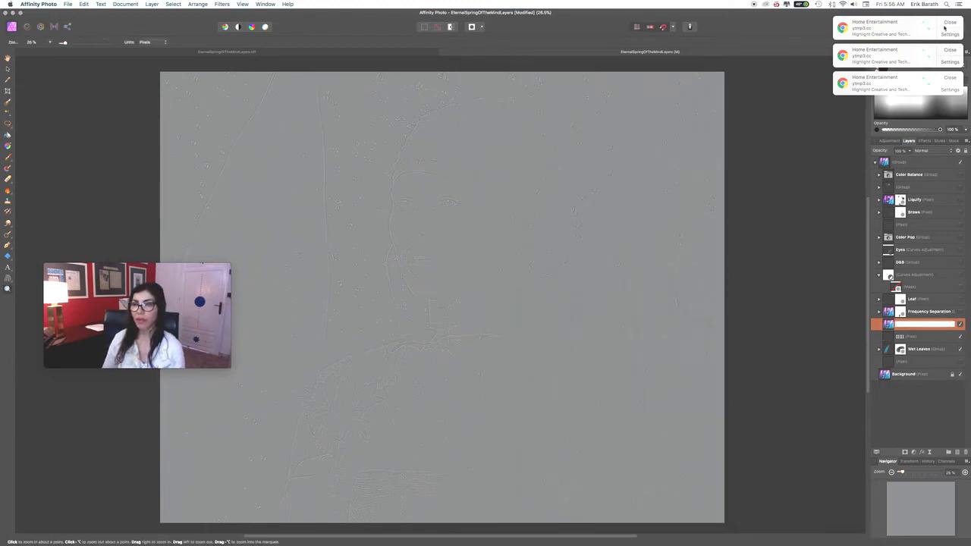
- Dismiss the browser notifications and group the High Frequency and Low Frequency layers together
{"action": "left_click", "coordinate": [949, 50]}
{"action": "left_click", "coordinate": [949, 49]}
{"action": "left_click", "coordinate": [949, 29]}
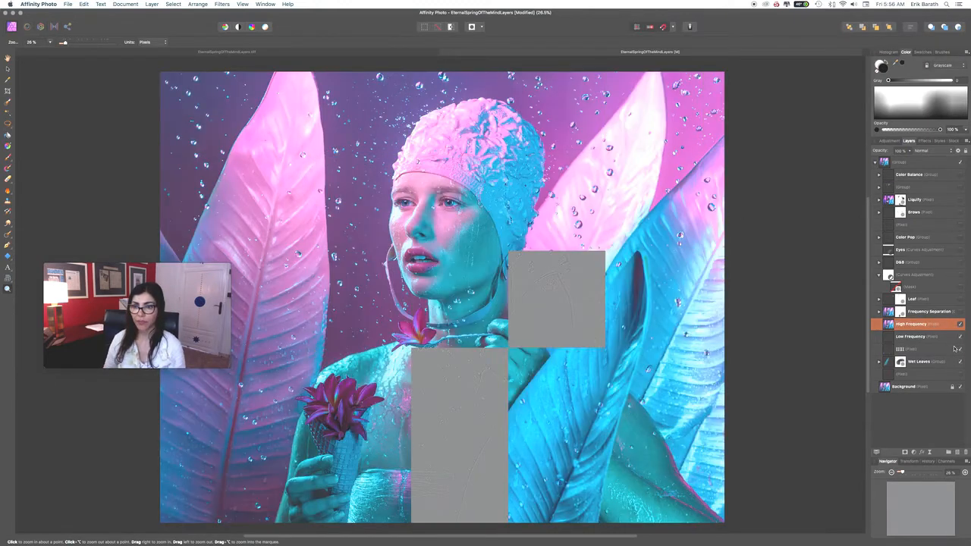
{"action": "left_click", "coordinate": [922, 338], "text": "super"}
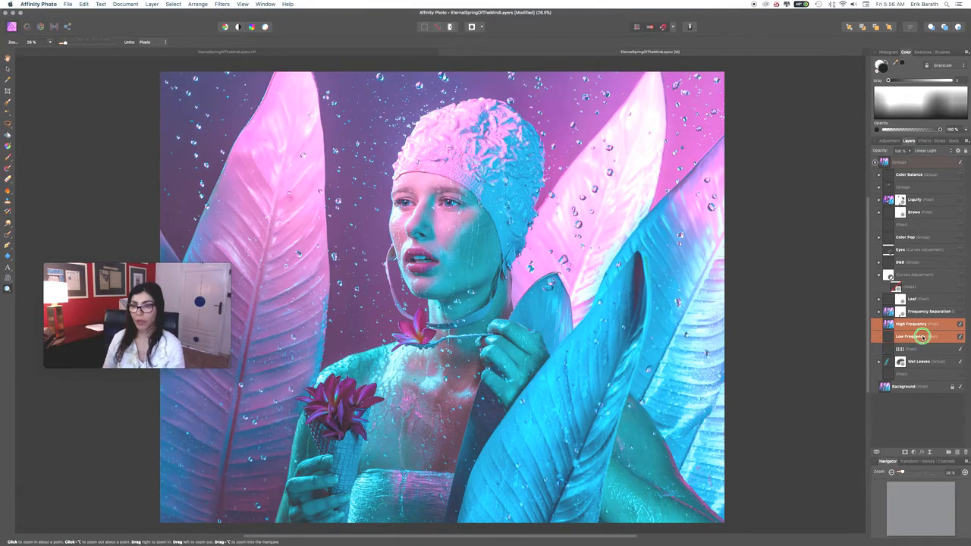
{"action": "right_click", "coordinate": [922, 336]}
{"action": "left_click", "coordinate": [925, 439]}
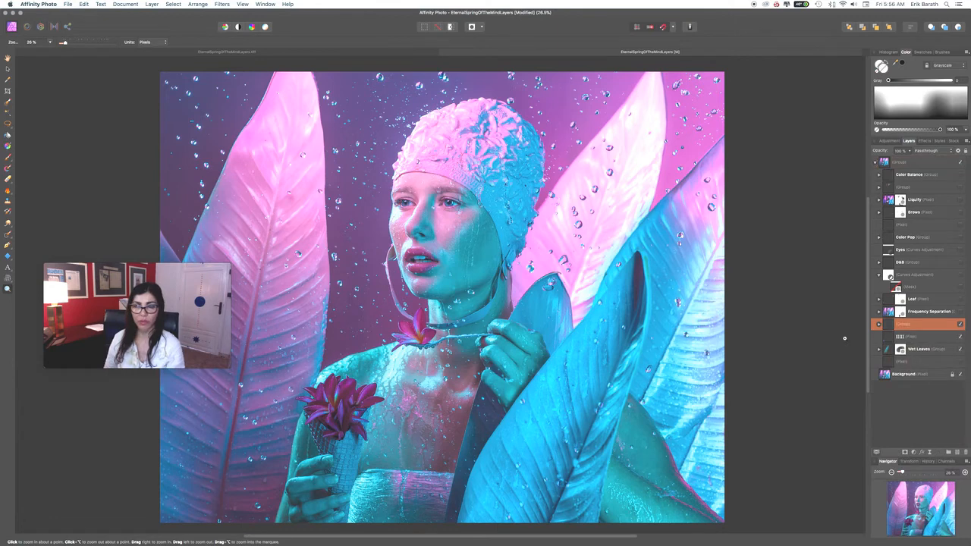
- Duplicate the High Frequency layer inside the group, set the copy's opacity to 20%, and check its sharpening effect on the face
{"action": "left_click", "coordinate": [878, 324]}
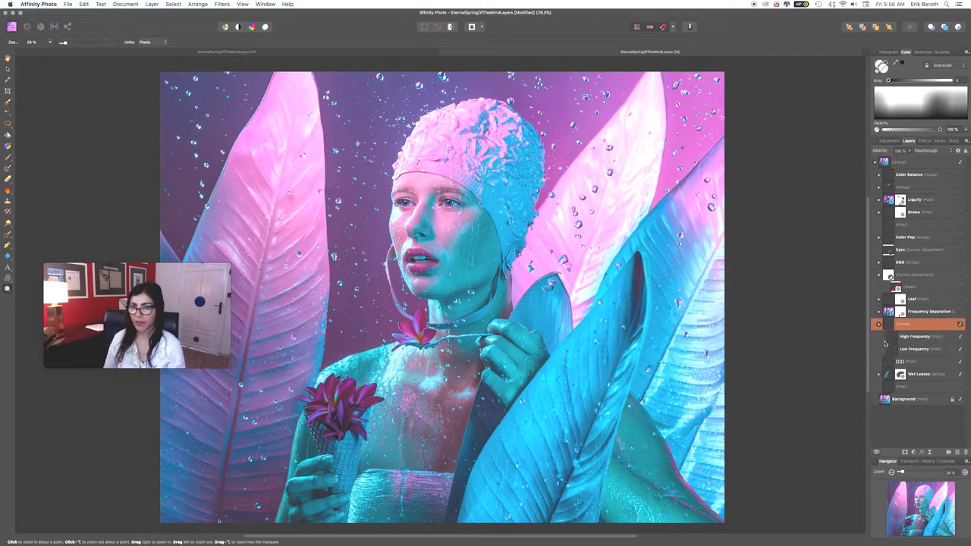
{"action": "left_click", "coordinate": [933, 336]}
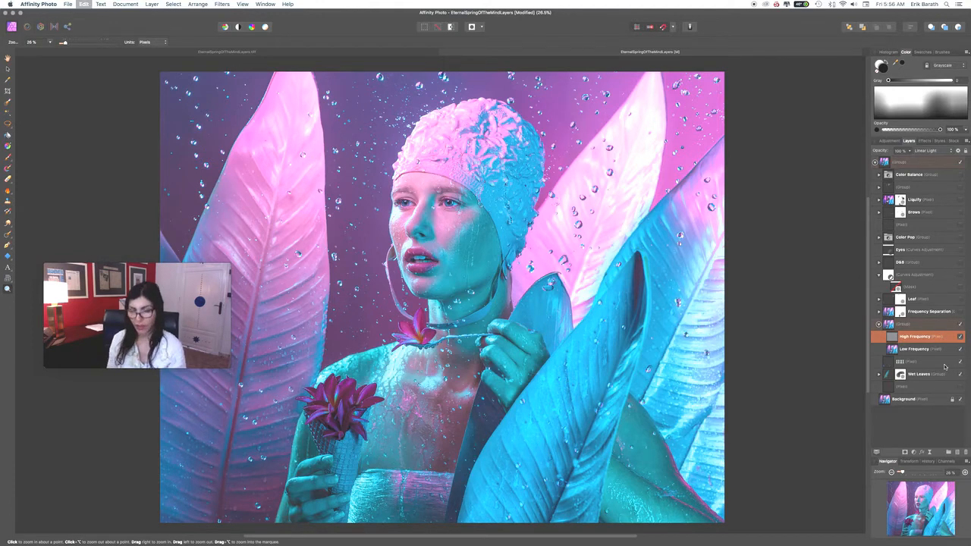
{"action": "key", "text": "super+j"}
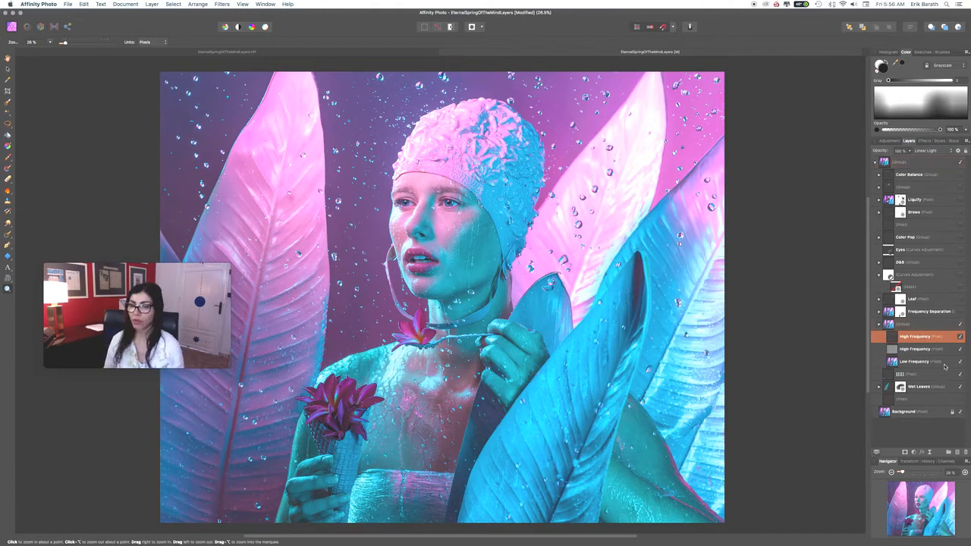
{"action": "left_click", "coordinate": [909, 151]}
{"action": "left_click_drag", "start_coordinate": [909, 152], "coordinate": [858, 164]}
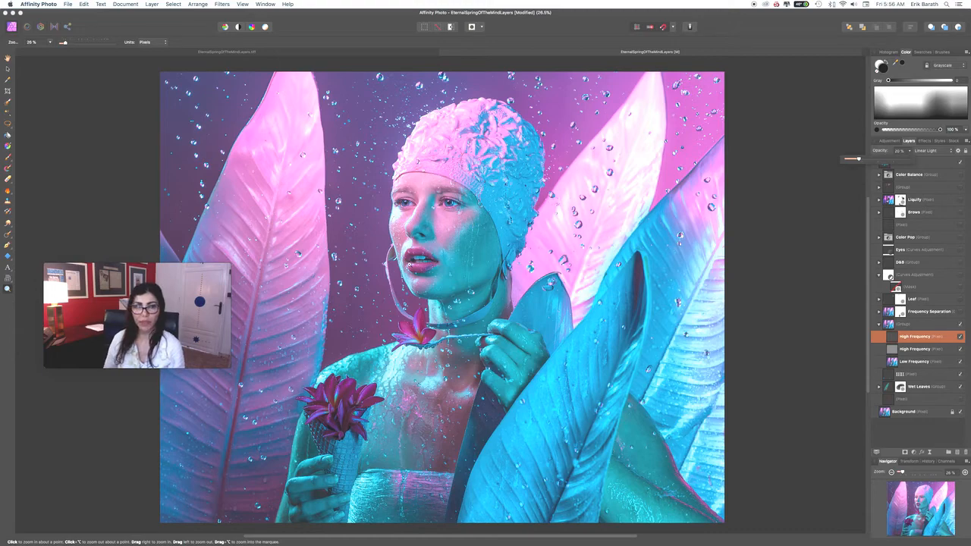
{"action": "left_click_drag", "start_coordinate": [429, 258], "coordinate": [450, 230]}
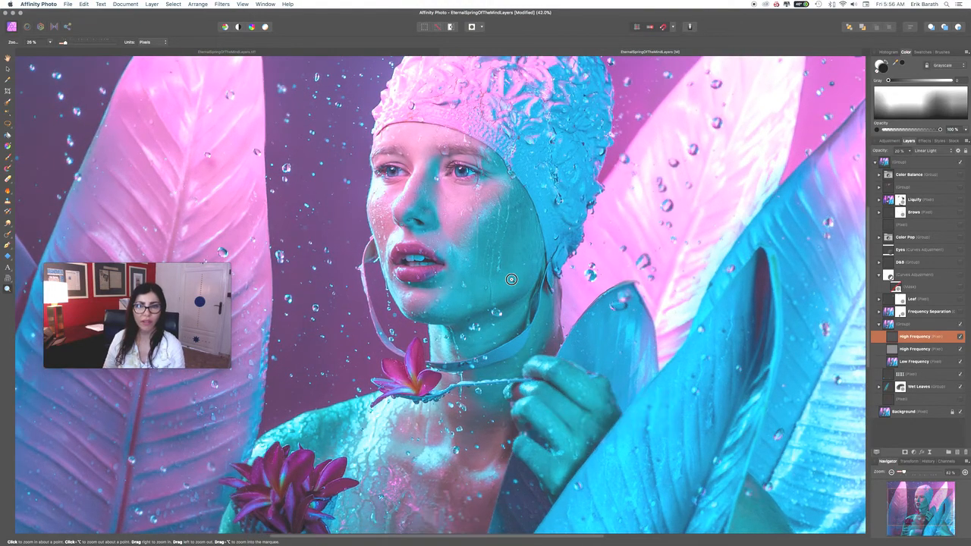
{"action": "left_click", "coordinate": [960, 336]}
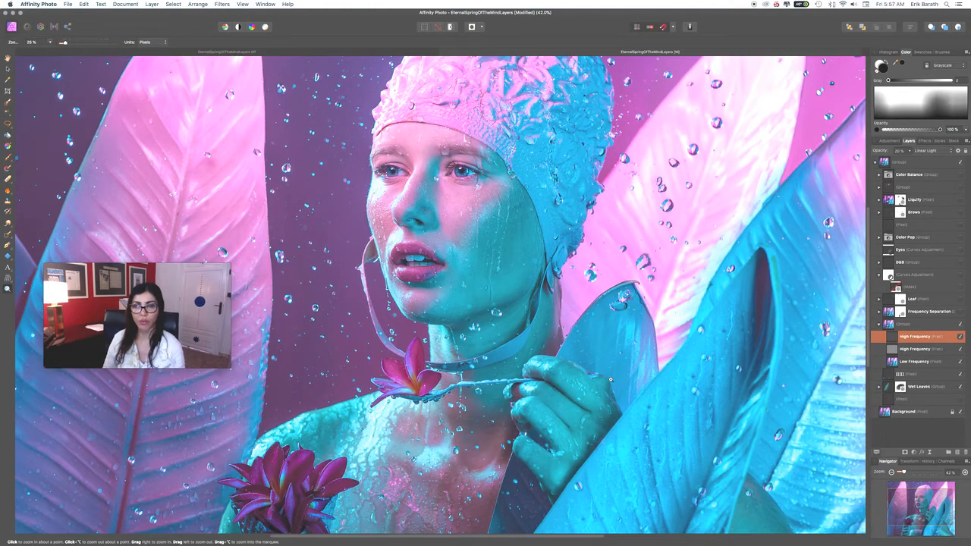
- Even out the skin on the neck above the ribbon with the Inpainting Brush on the Low Frequency layer, enlarging the brush slightly
{"action": "left_click", "coordinate": [939, 364]}
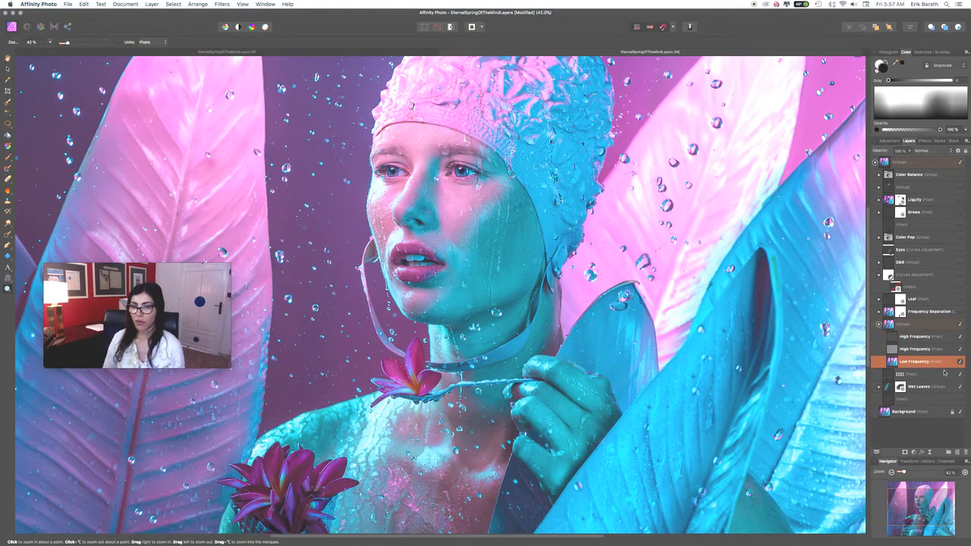
{"action": "left_click", "coordinate": [7, 235]}
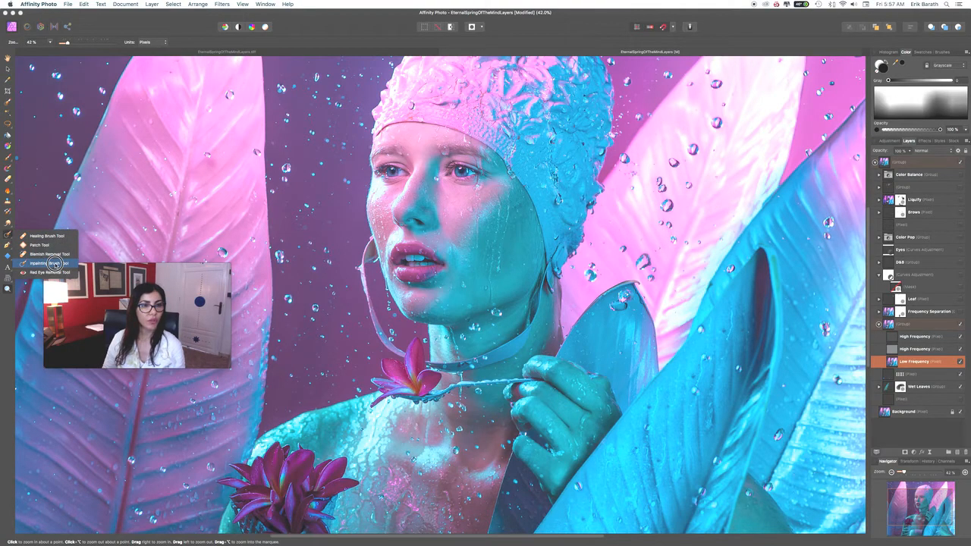
{"action": "left_click", "coordinate": [55, 263]}
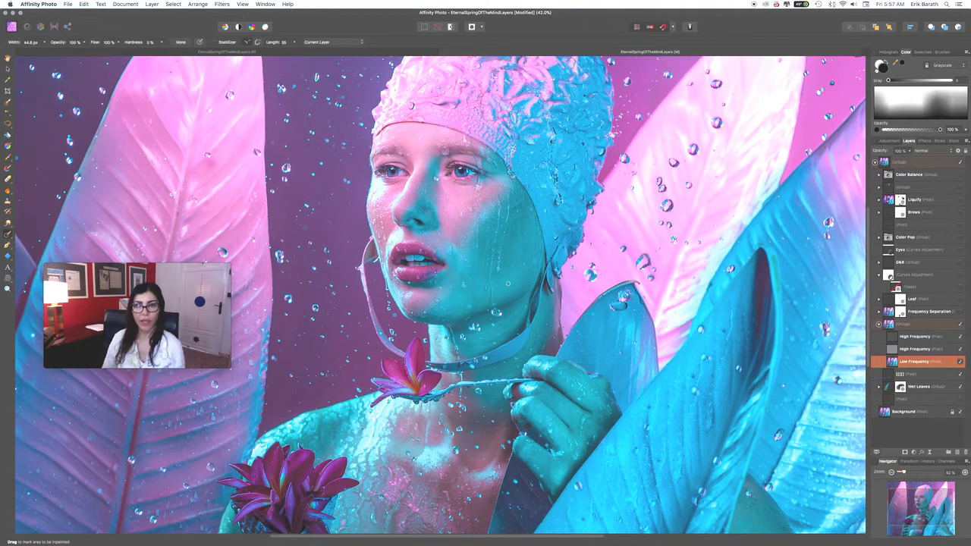
{"action": "left_click_drag", "start_coordinate": [485, 346], "coordinate": [513, 334]}
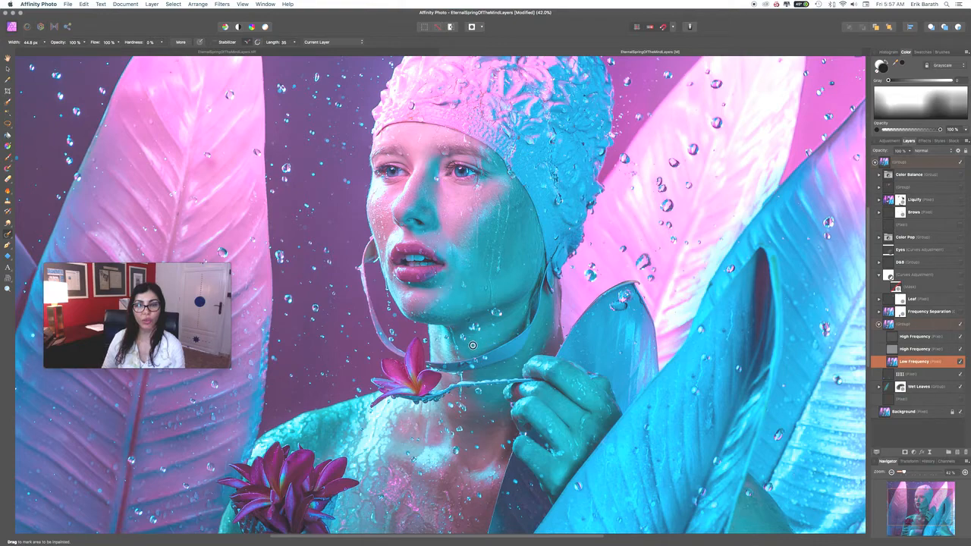
{"action": "left_click_drag", "start_coordinate": [456, 344], "coordinate": [472, 345]}
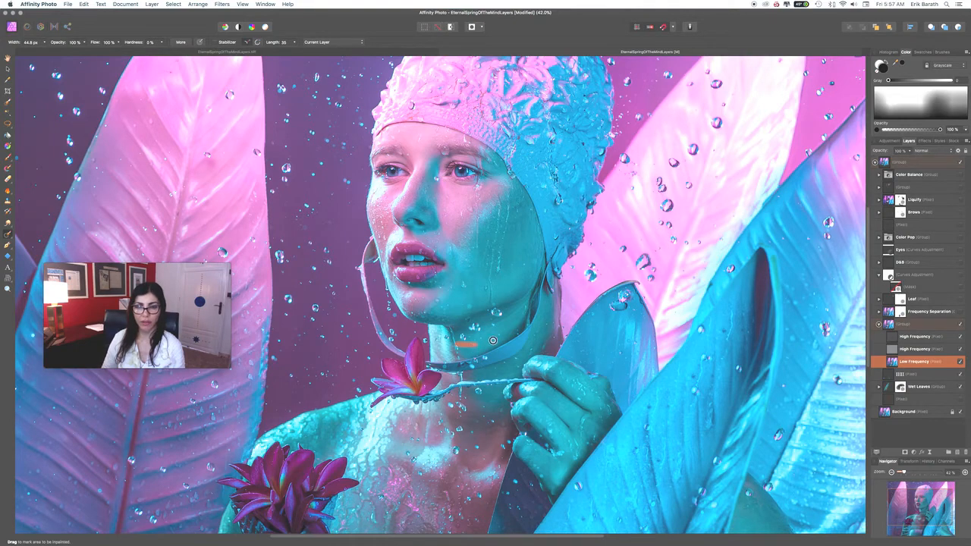
{"action": "left_click_drag", "start_coordinate": [518, 331], "coordinate": [486, 343]}
{"action": "key", "text": "bracketright"}
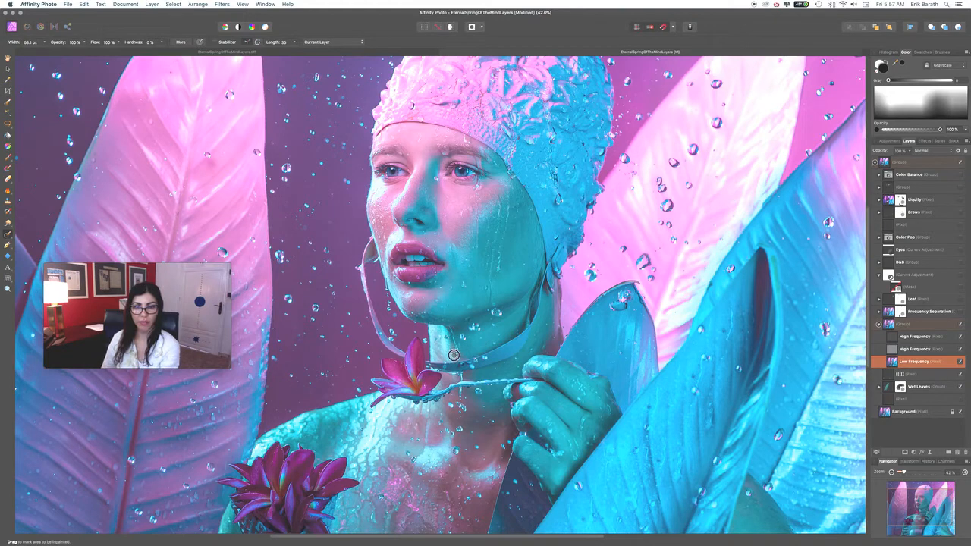
{"action": "mouse_move", "coordinate": [483, 325]}
{"action": "left_mouse_down"}
{"action": "mouse_move", "coordinate": [519, 311]}
{"action": "mouse_move", "coordinate": [486, 328]}
{"action": "mouse_move", "coordinate": [485, 341]}
{"action": "mouse_move", "coordinate": [523, 309]}
{"action": "mouse_move", "coordinate": [471, 334]}
{"action": "left_mouse_up"}
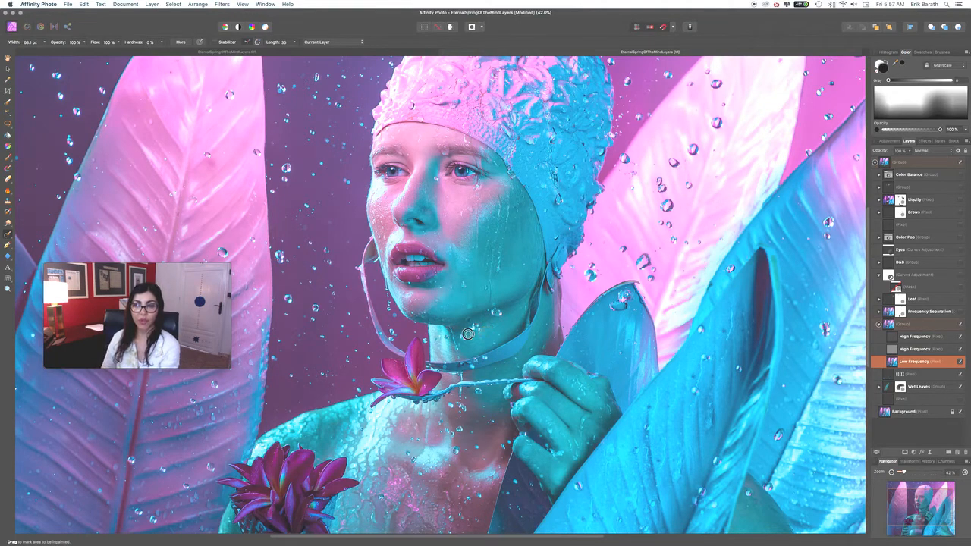
{"action": "mouse_move", "coordinate": [483, 345]}
{"action": "left_mouse_down"}
{"action": "mouse_move", "coordinate": [502, 334]}
{"action": "mouse_move", "coordinate": [535, 346]}
{"action": "mouse_move", "coordinate": [537, 333]}
{"action": "mouse_move", "coordinate": [535, 343]}
{"action": "left_mouse_up"}
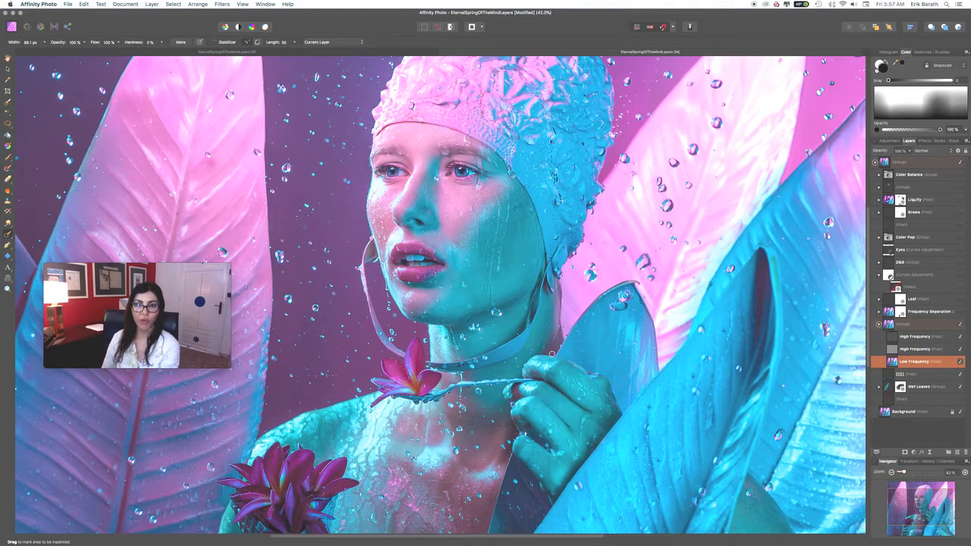
- Inpaint the lower cheek and the temple beside the cap's edge on the Low Frequency layer
{"action": "left_click_drag", "start_coordinate": [499, 285], "coordinate": [501, 275]}
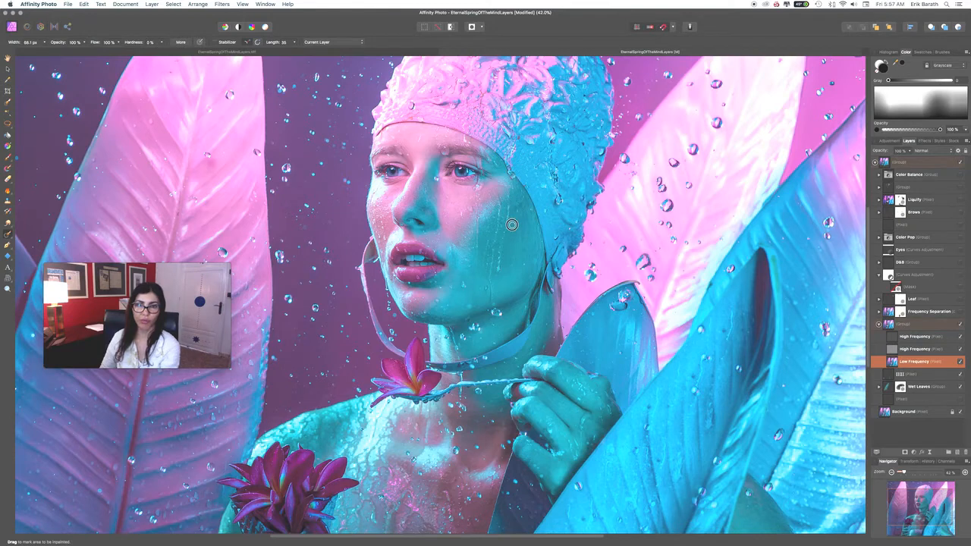
{"action": "mouse_move", "coordinate": [521, 201]}
{"action": "left_mouse_down"}
{"action": "mouse_move", "coordinate": [525, 221]}
{"action": "mouse_move", "coordinate": [524, 203]}
{"action": "mouse_move", "coordinate": [516, 217]}
{"action": "left_mouse_up"}
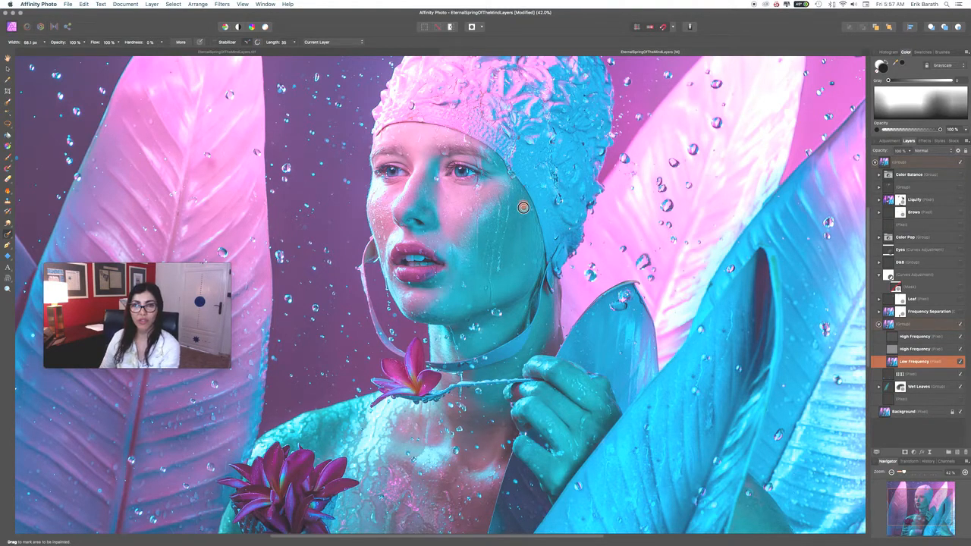
{"action": "left_click_drag", "start_coordinate": [522, 203], "coordinate": [515, 219]}
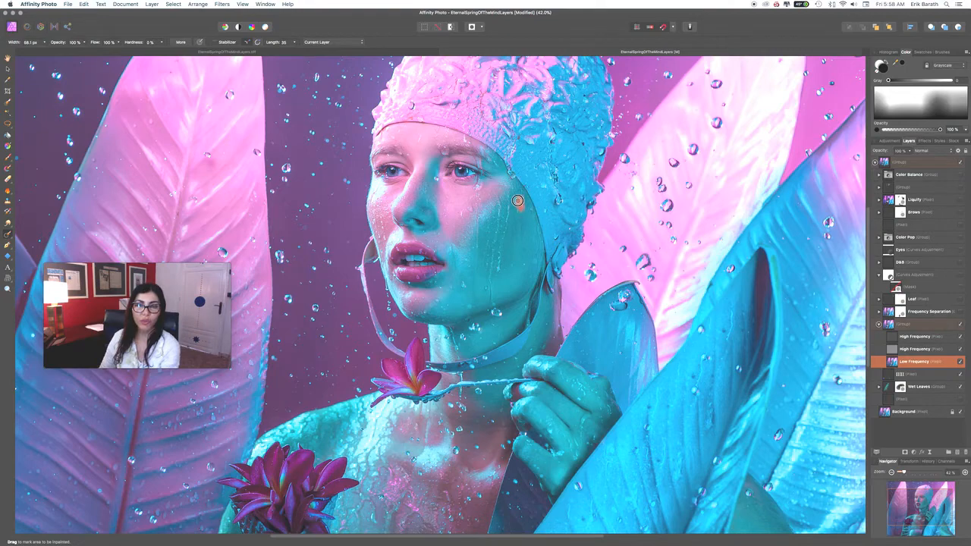
{"action": "left_click", "coordinate": [528, 205]}
{"action": "left_click", "coordinate": [515, 209]}
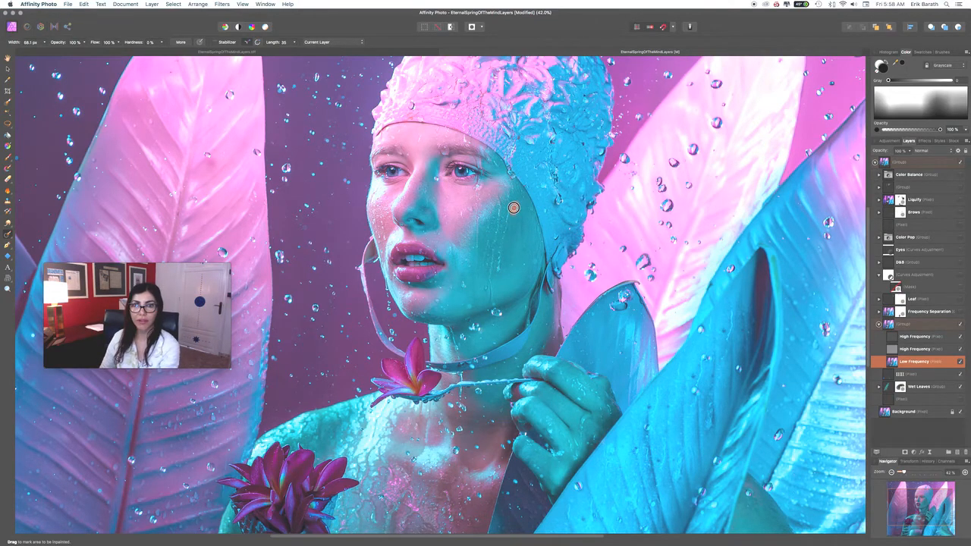
{"action": "left_click", "coordinate": [524, 207]}
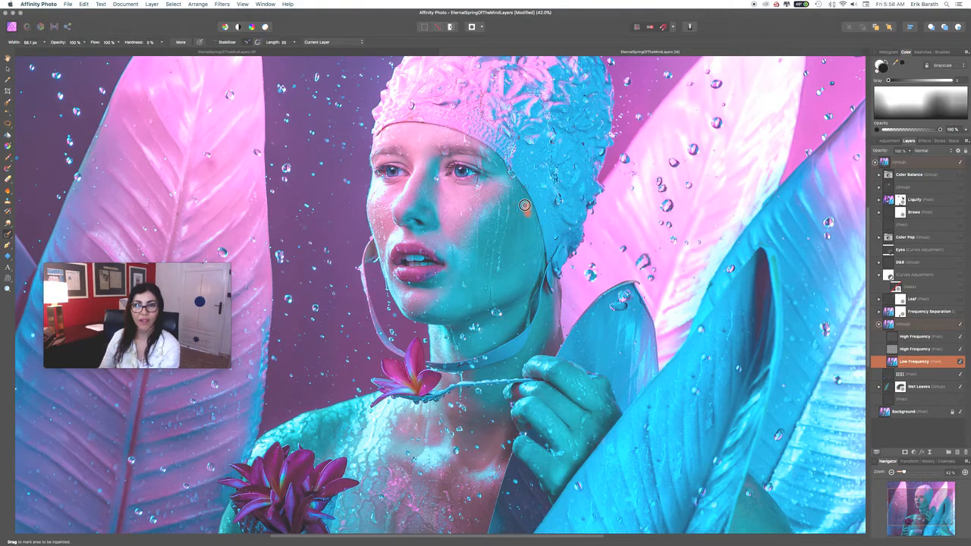
{"action": "left_click", "coordinate": [524, 255]}
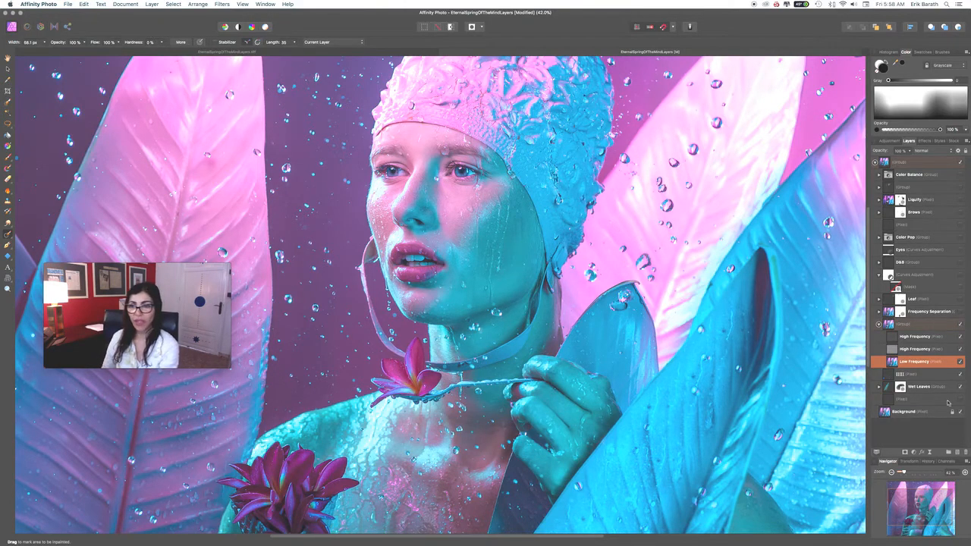
- Inpaint the chin area below the lips on the lower High Frequency layer and on the Low Frequency layer
{"action": "left_click", "coordinate": [916, 351]}
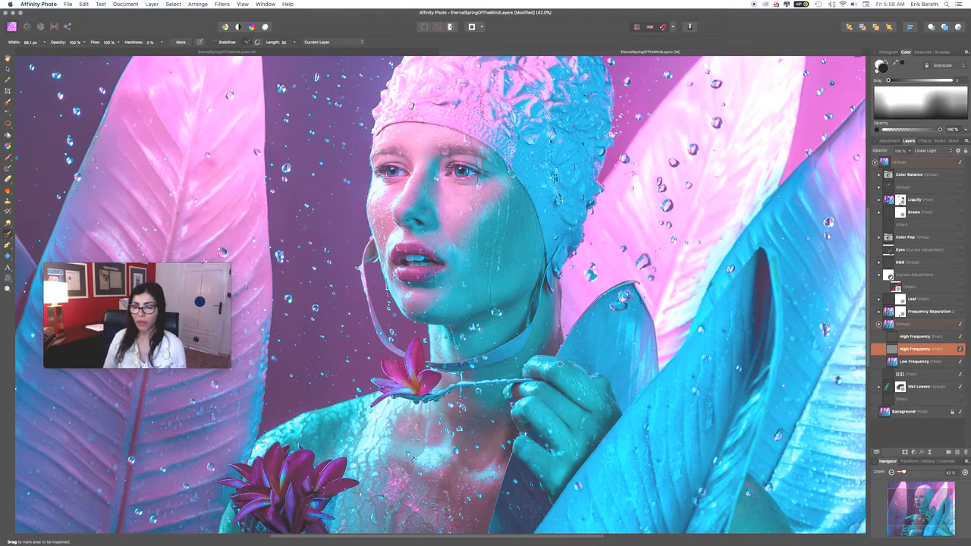
{"action": "left_click_drag", "start_coordinate": [463, 283], "coordinate": [462, 289]}
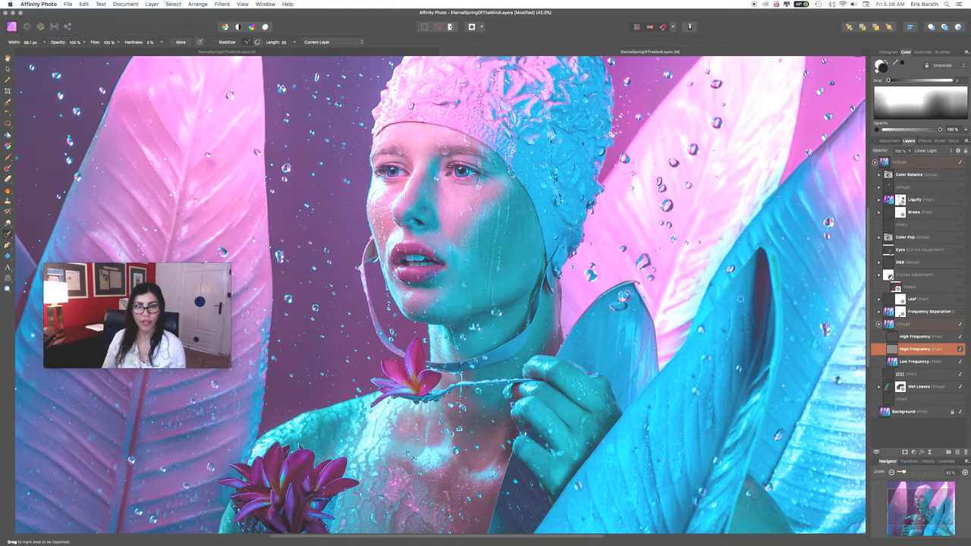
{"action": "left_click", "coordinate": [914, 361]}
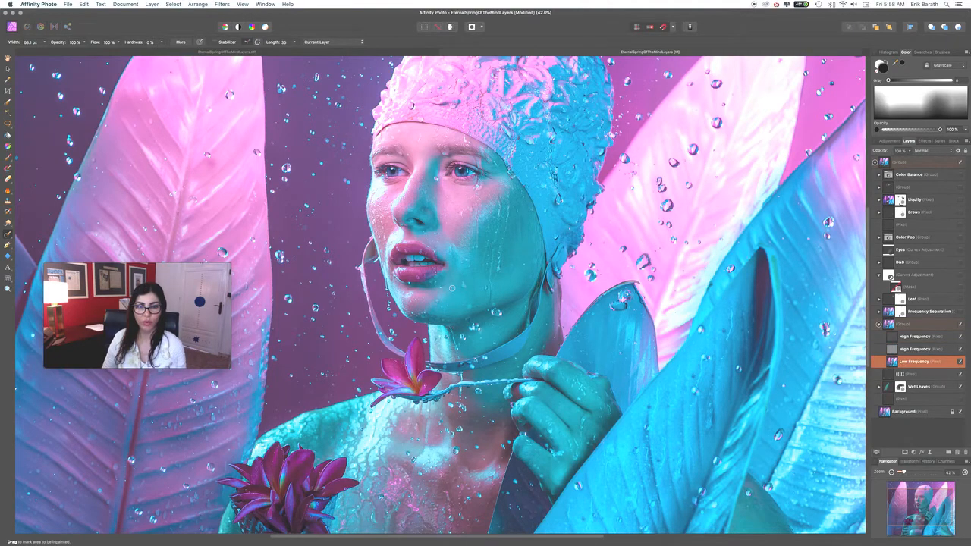
{"action": "left_click_drag", "start_coordinate": [465, 289], "coordinate": [462, 279]}
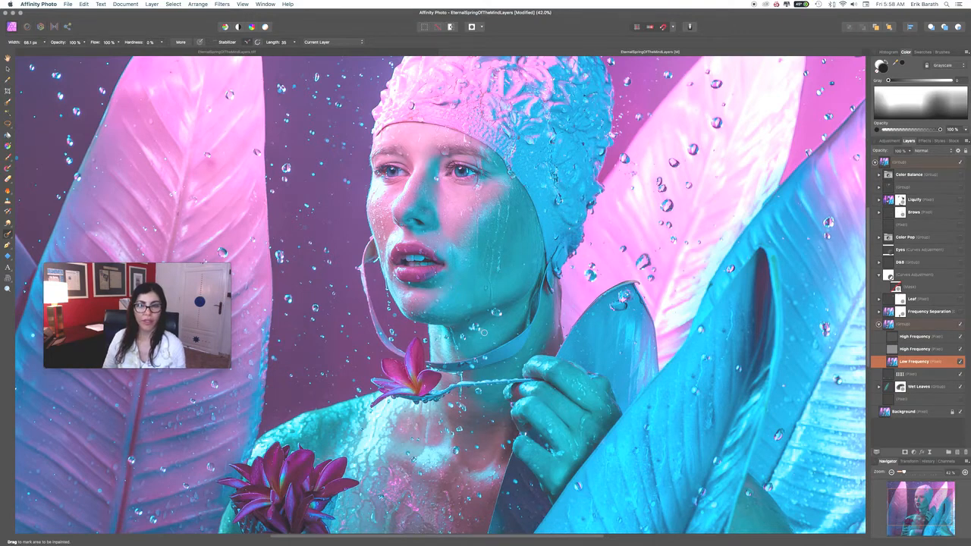
- Inpaint small patches of the cap with a 49.2 px brush on the lower High Frequency layer, and its edge on the Low Frequency layer
{"action": "left_click", "coordinate": [914, 349]}
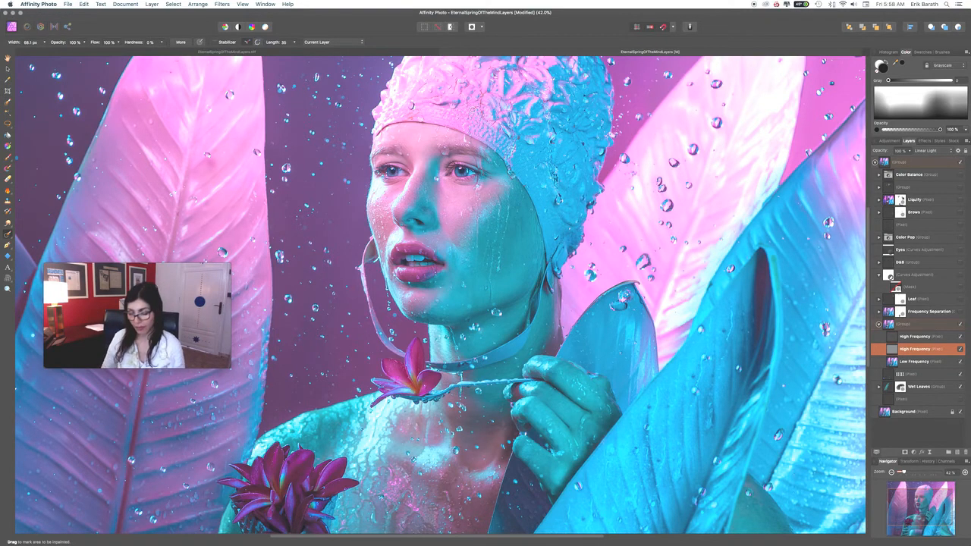
{"action": "key", "text": "bracketleft"}
{"action": "key", "text": "bracketleft"}
{"action": "mouse_move", "coordinate": [471, 113]}
{"action": "left_mouse_down"}
{"action": "mouse_move", "coordinate": [481, 97]}
{"action": "mouse_move", "coordinate": [482, 116]}
{"action": "mouse_move", "coordinate": [499, 104]}
{"action": "mouse_move", "coordinate": [508, 116]}
{"action": "mouse_move", "coordinate": [524, 87]}
{"action": "left_mouse_up"}
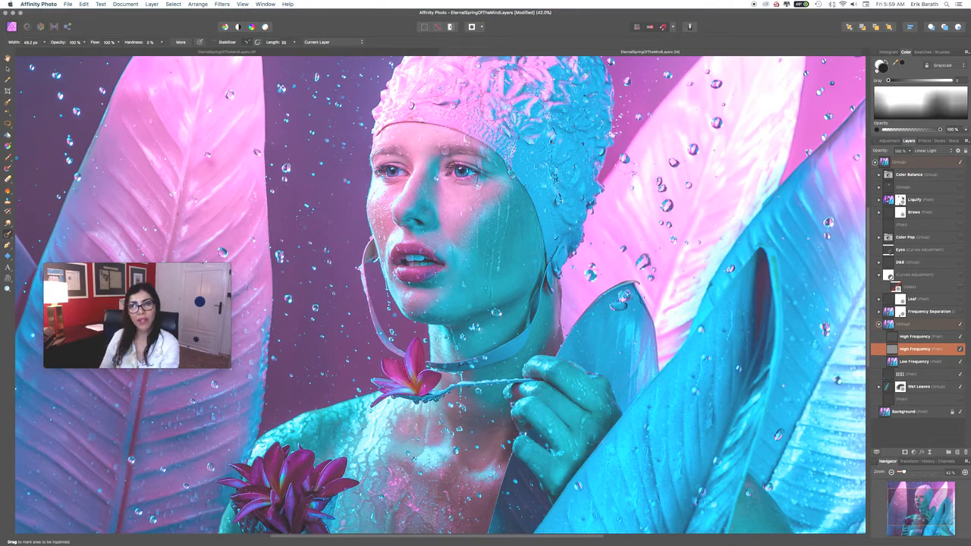
{"action": "left_click_drag", "start_coordinate": [517, 134], "coordinate": [541, 151]}
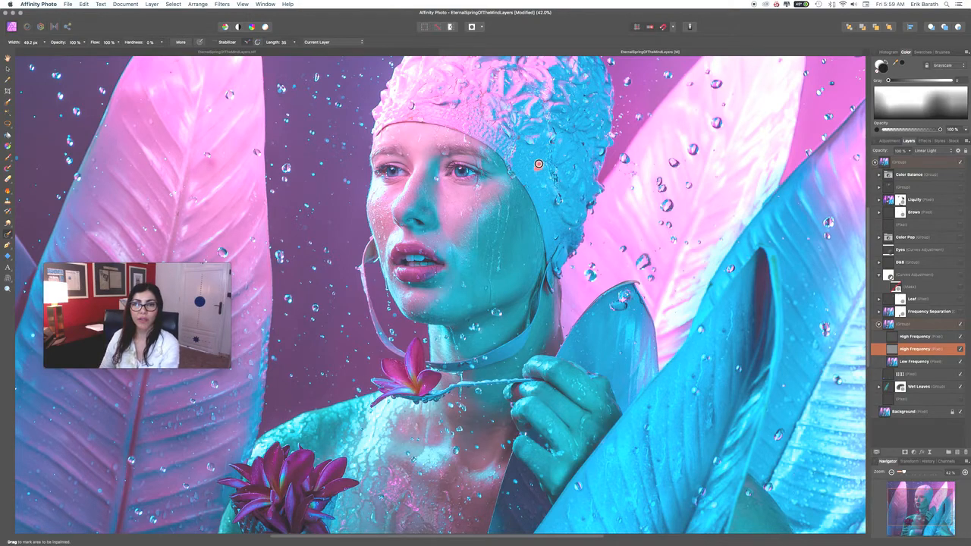
{"action": "left_click_drag", "start_coordinate": [538, 163], "coordinate": [539, 164]}
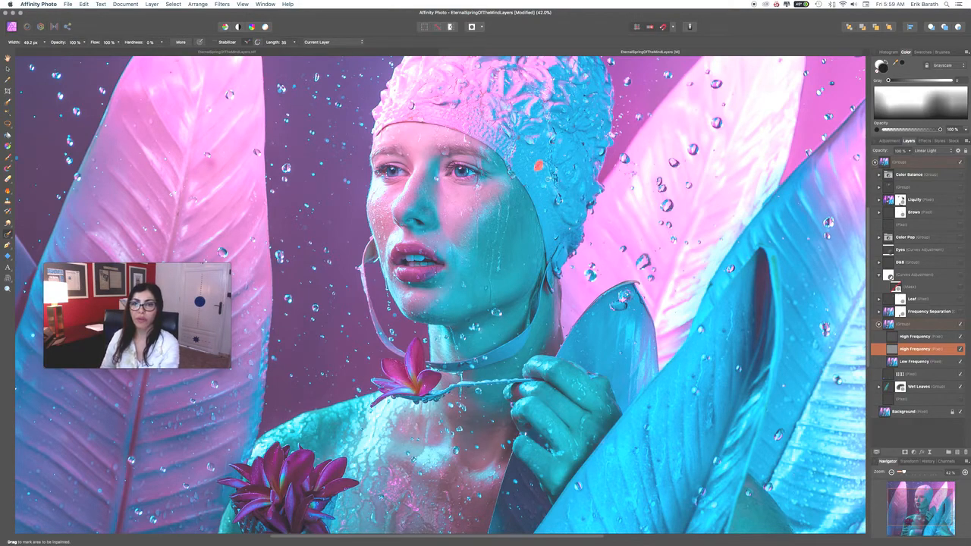
{"action": "left_click", "coordinate": [910, 361]}
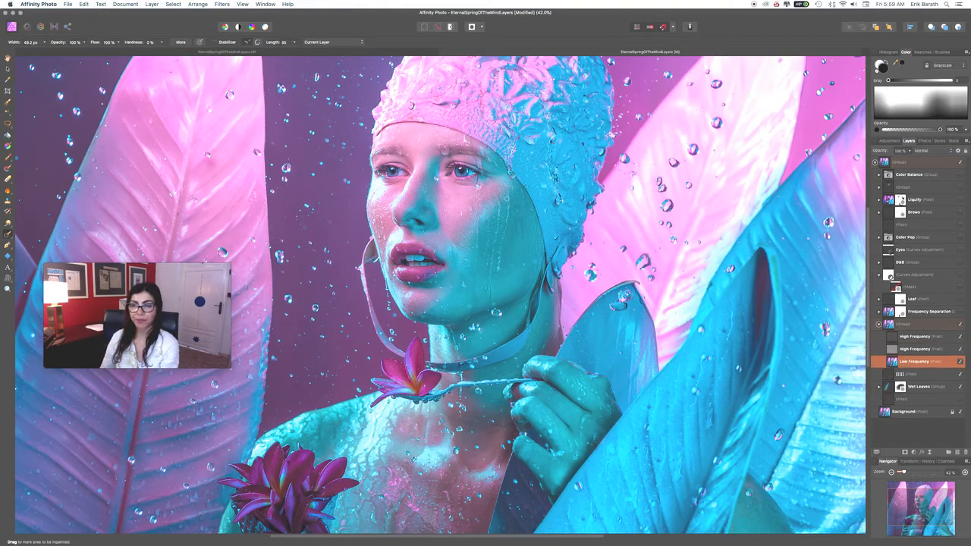
{"action": "left_click", "coordinate": [517, 138]}
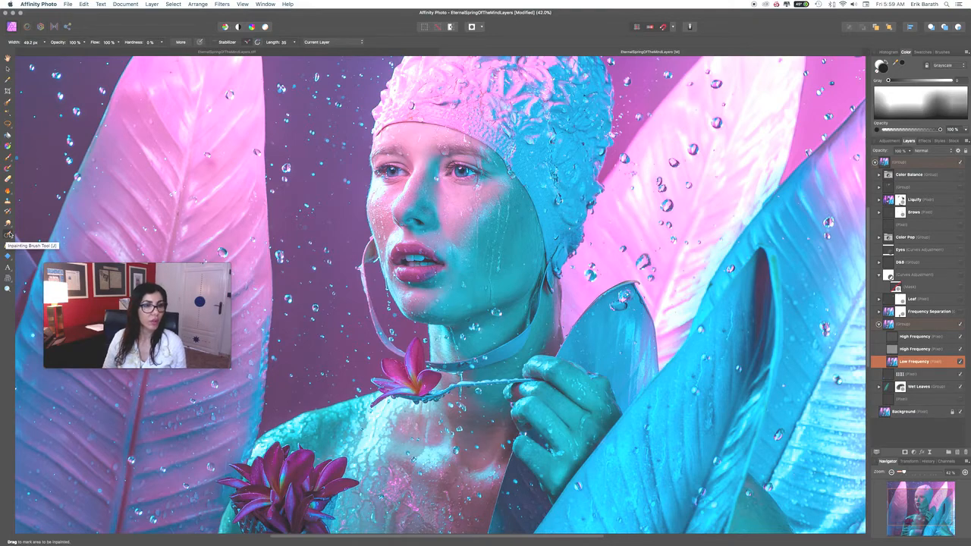
- Switch to the Clone Brush and set its opacity to 100% and its hardness to 28%
{"action": "left_click", "coordinate": [8, 202]}
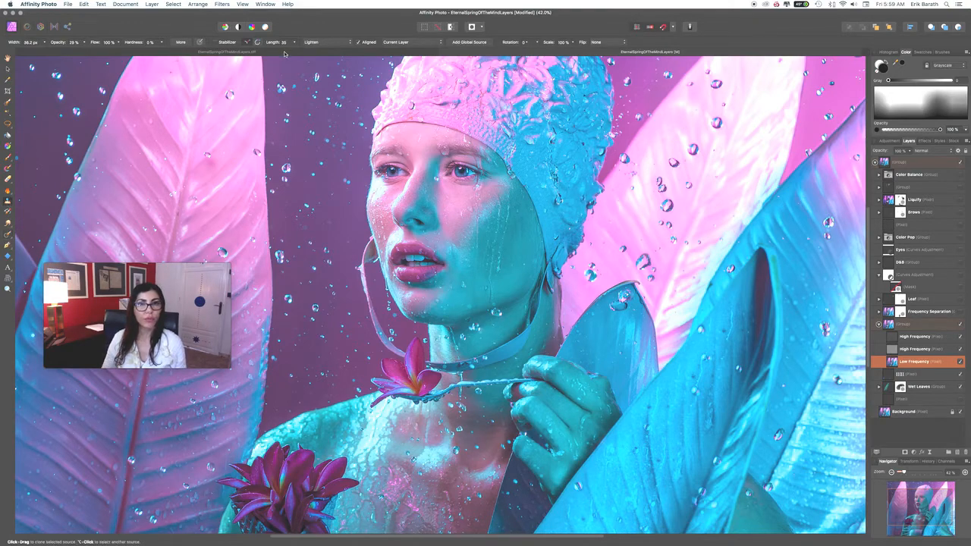
{"action": "left_click", "coordinate": [319, 43]}
{"action": "left_click", "coordinate": [318, 44]}
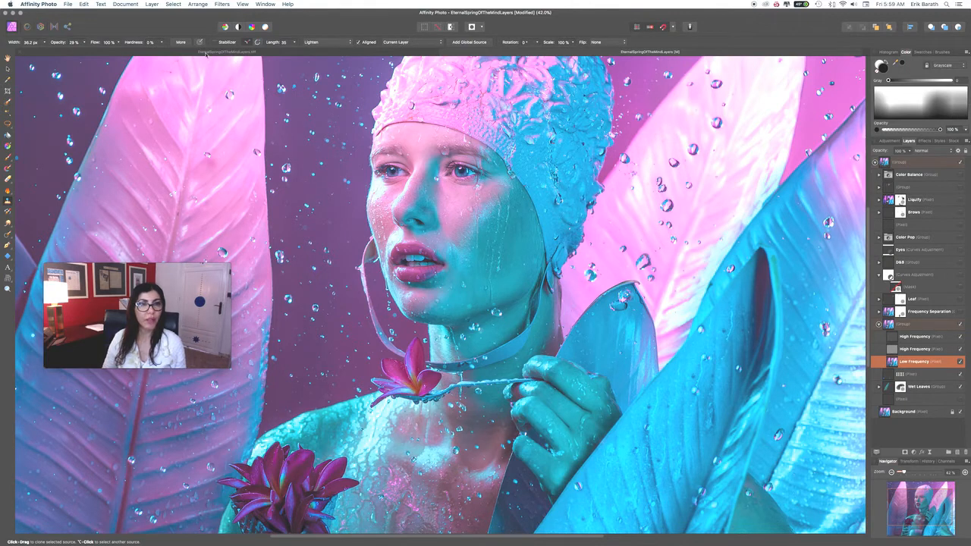
{"action": "left_click", "coordinate": [84, 42]}
{"action": "left_click_drag", "start_coordinate": [85, 51], "coordinate": [82, 51]}
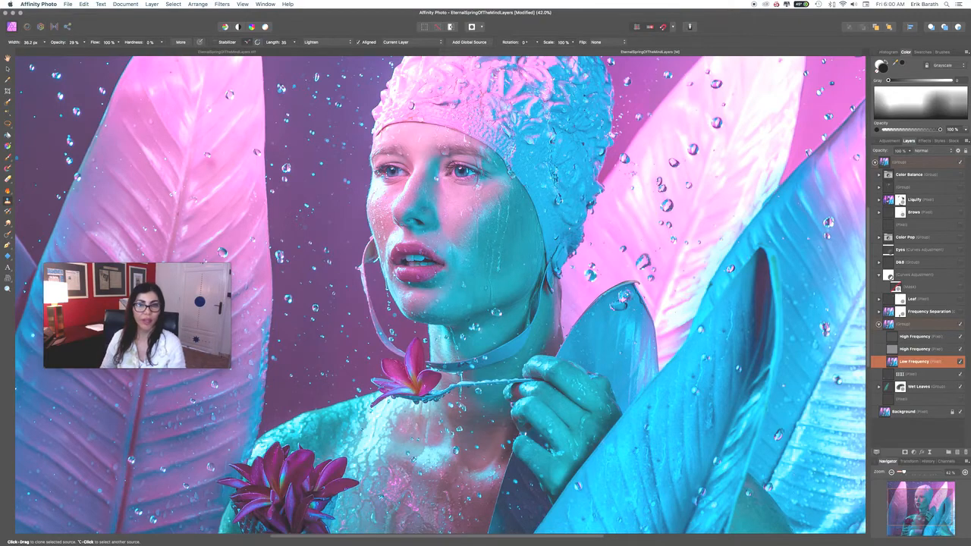
{"action": "left_click", "coordinate": [108, 42]}
{"action": "left_click_drag", "start_coordinate": [109, 50], "coordinate": [147, 56]}
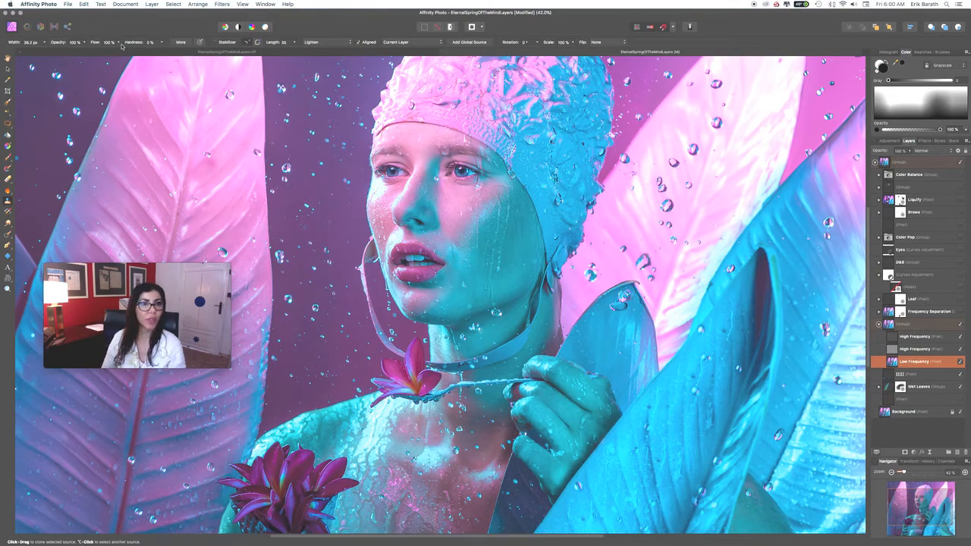
{"action": "left_click_drag", "start_coordinate": [161, 43], "coordinate": [179, 51]}
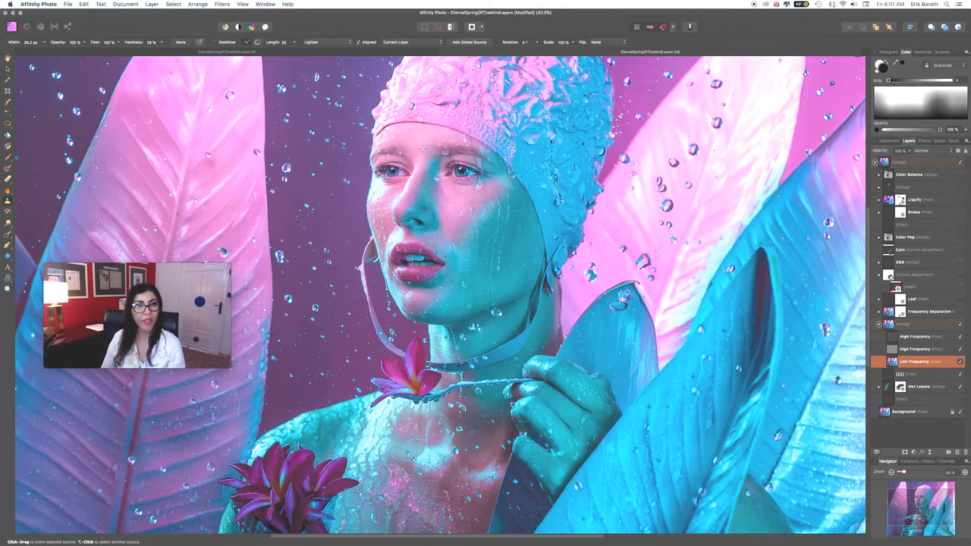
- Set the Clone Brush opacity to 23% and enlarge the brush
{"action": "left_click", "coordinate": [85, 41]}
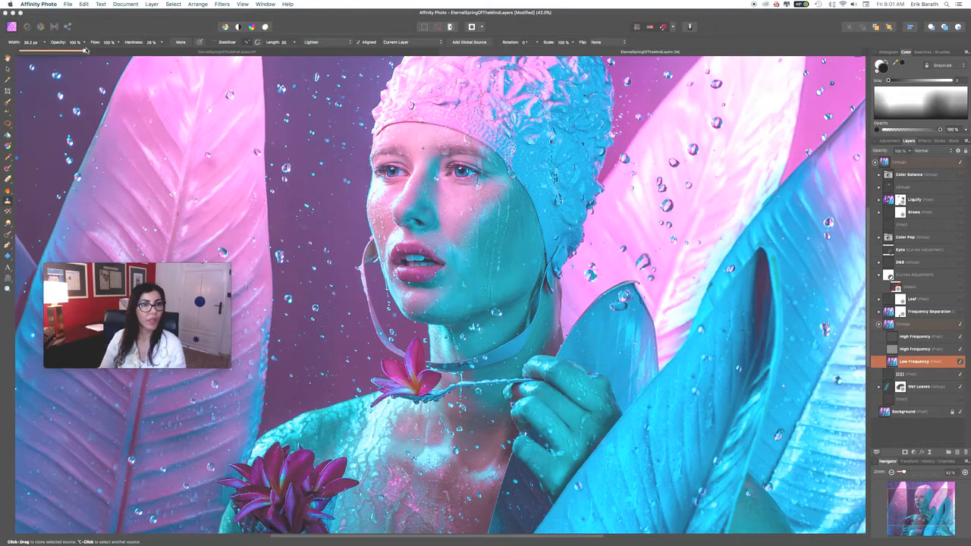
{"action": "left_click_drag", "start_coordinate": [73, 53], "coordinate": [35, 64]}
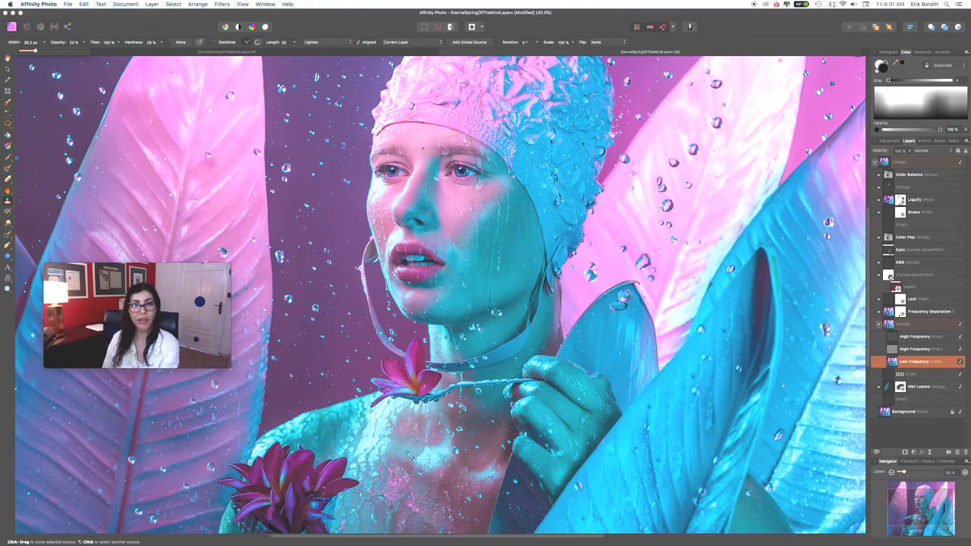
{"action": "key", "text": "bracketright"}
{"action": "key", "text": "bracketright"}
{"action": "key", "text": "bracketright"}
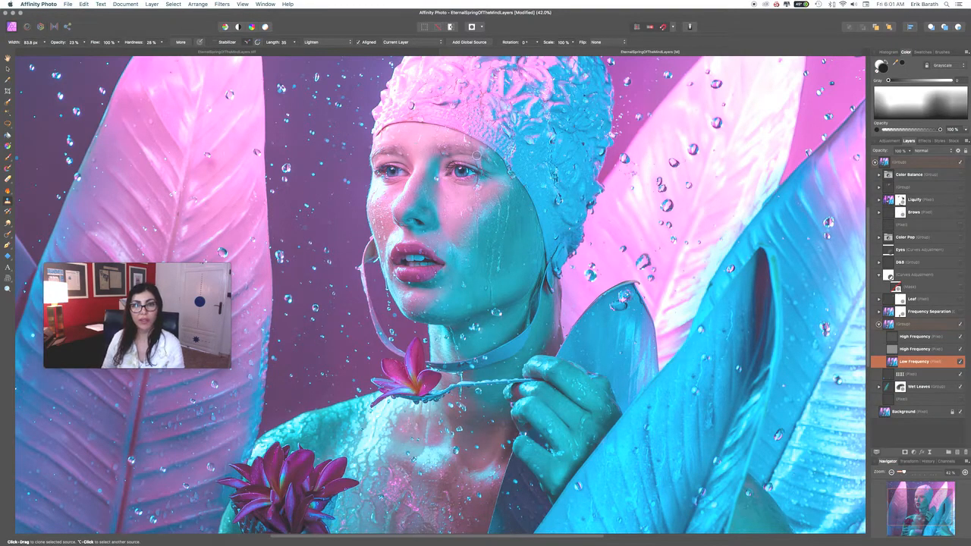
- Make the Low Frequency layer active after the lower High Frequency layer and return to the Inpainting Brush
{"action": "left_click", "coordinate": [905, 349]}
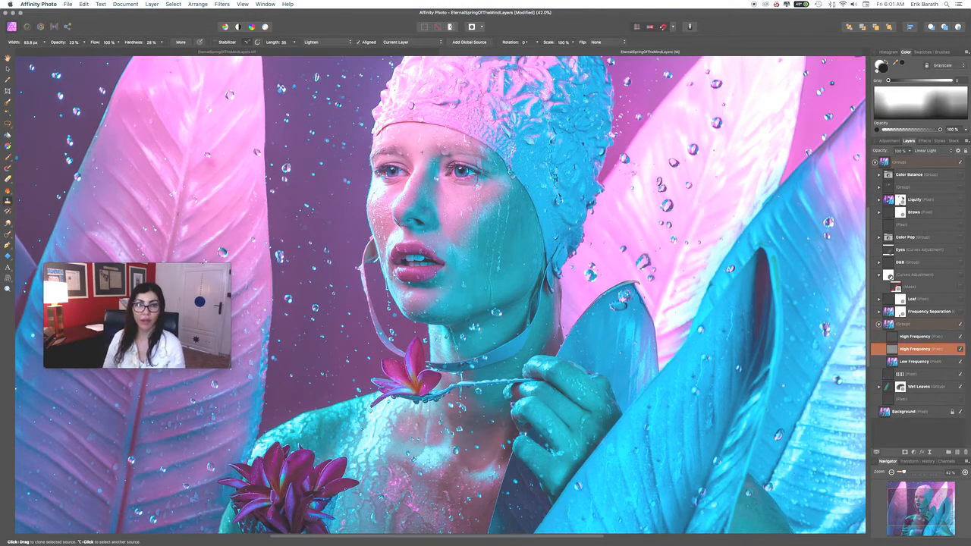
{"action": "left_click", "coordinate": [914, 362]}
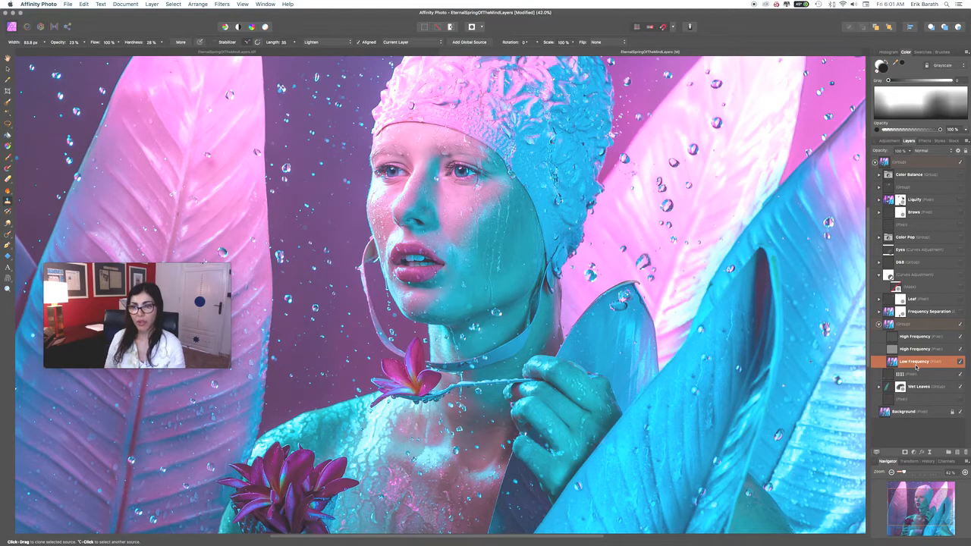
{"action": "left_click", "coordinate": [8, 233]}
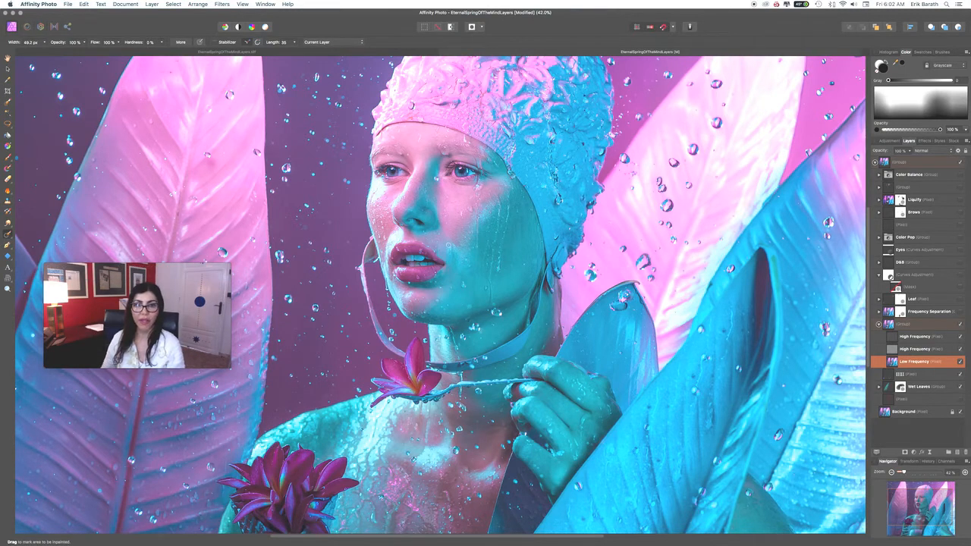
- Inpaint small patches of the face on the Low Frequency layer
{"action": "mouse_move", "coordinate": [449, 242]}
{"action": "left_mouse_down"}
{"action": "mouse_move", "coordinate": [456, 270]}
{"action": "mouse_move", "coordinate": [453, 257]}
{"action": "left_mouse_up"}
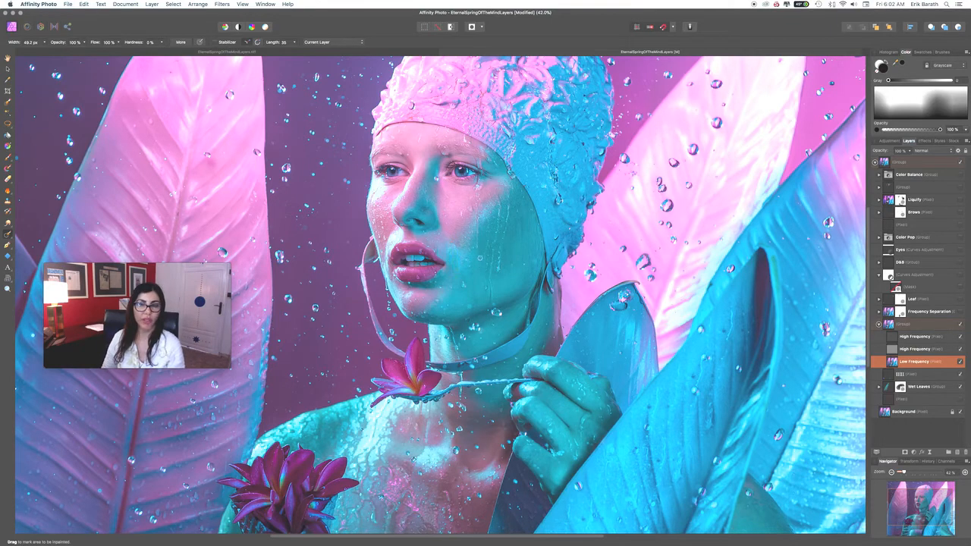
{"action": "mouse_move", "coordinate": [452, 186]}
{"action": "left_mouse_down"}
{"action": "mouse_move", "coordinate": [471, 186]}
{"action": "mouse_move", "coordinate": [449, 182]}
{"action": "mouse_move", "coordinate": [459, 185]}
{"action": "left_mouse_up"}
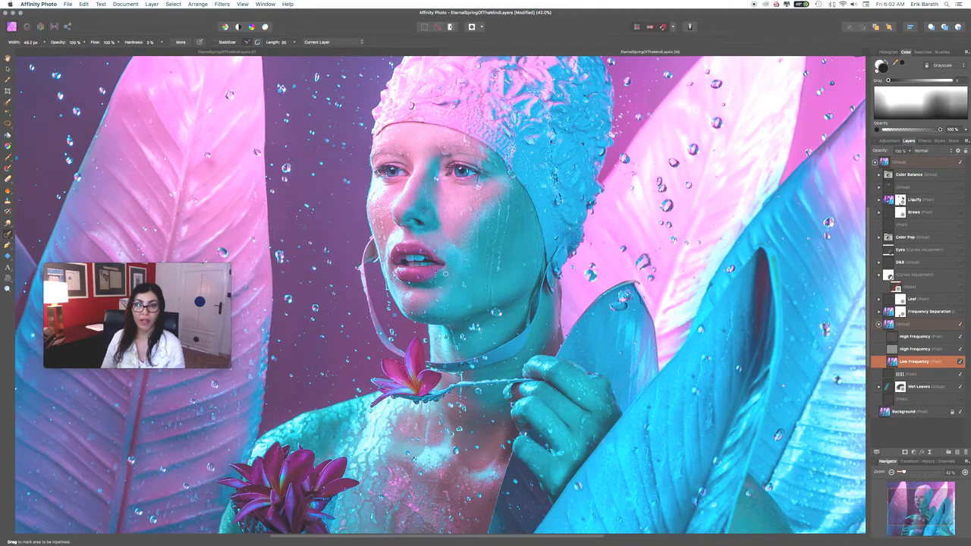
{"action": "left_click", "coordinate": [445, 269]}
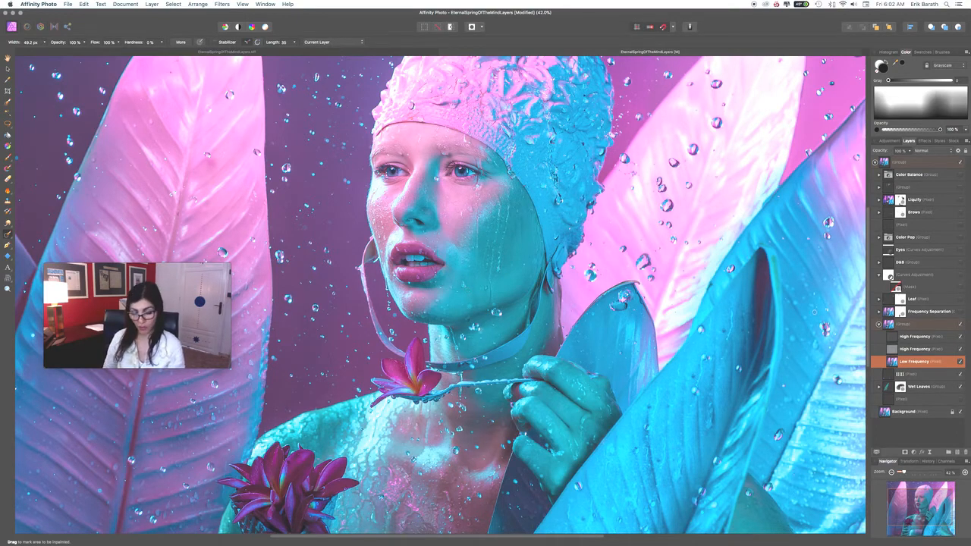
- Delete the group holding the High Frequency and Low Frequency layers, and show the Brows layer
{"action": "key", "text": "super+0"}
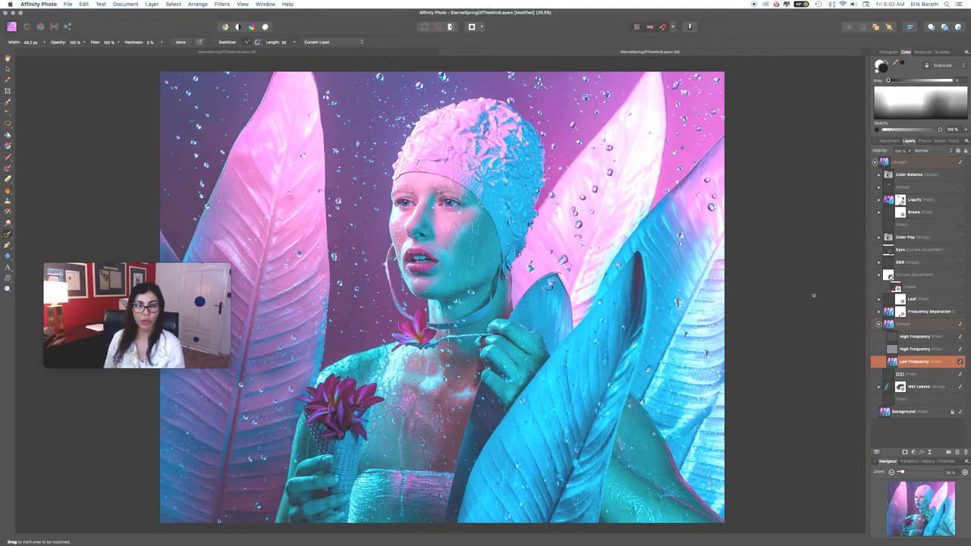
{"action": "left_click", "coordinate": [944, 327]}
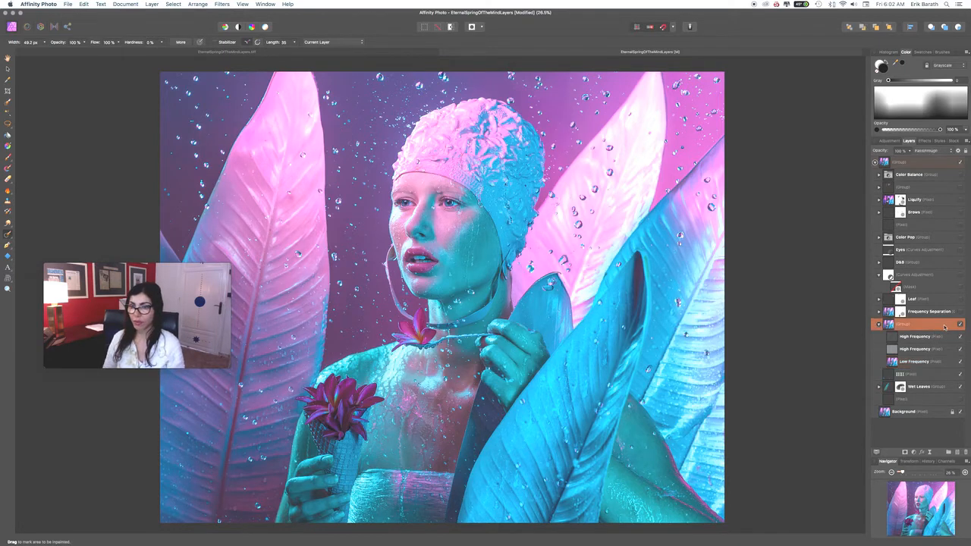
{"action": "left_click", "coordinate": [965, 452]}
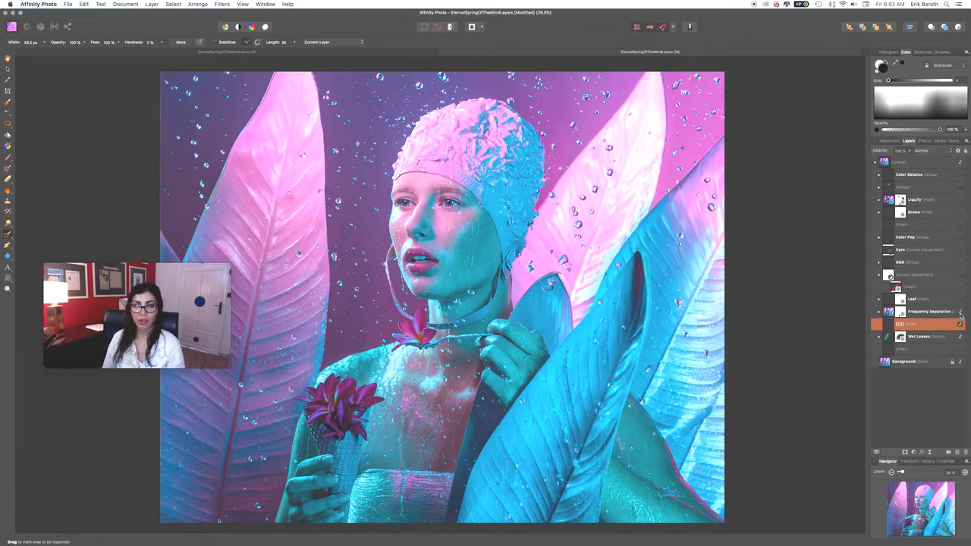
{"action": "left_click", "coordinate": [960, 212]}
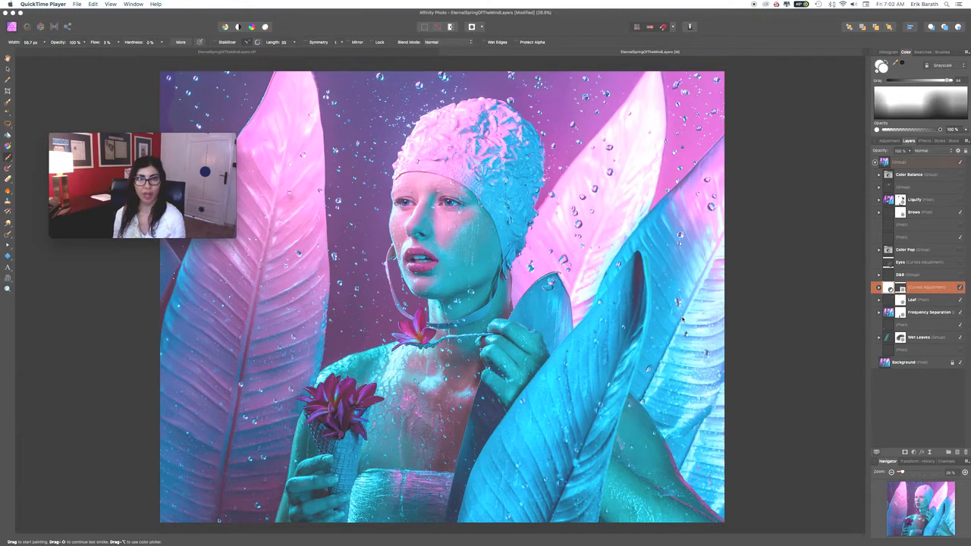
- Add a Curves adjustment above the existing masked Curves adjustment and switch its LAB curve to the Lightness channel
{"action": "left_click", "coordinate": [911, 453]}
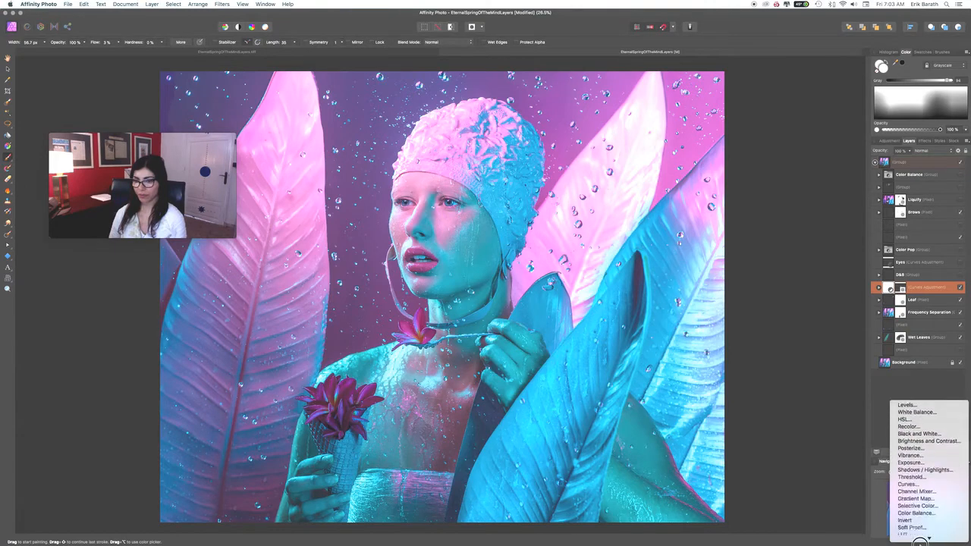
{"action": "left_click", "coordinate": [917, 475]}
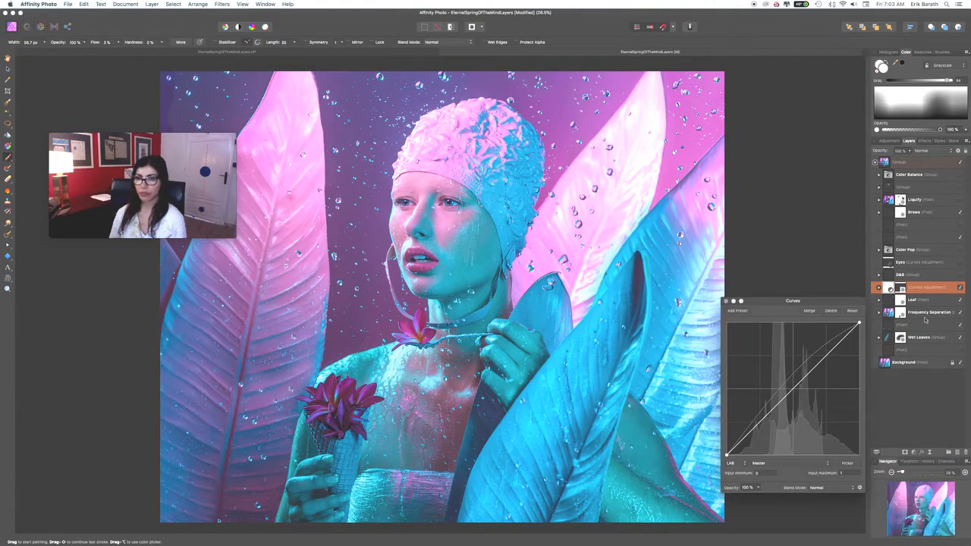
{"action": "left_click", "coordinate": [780, 463]}
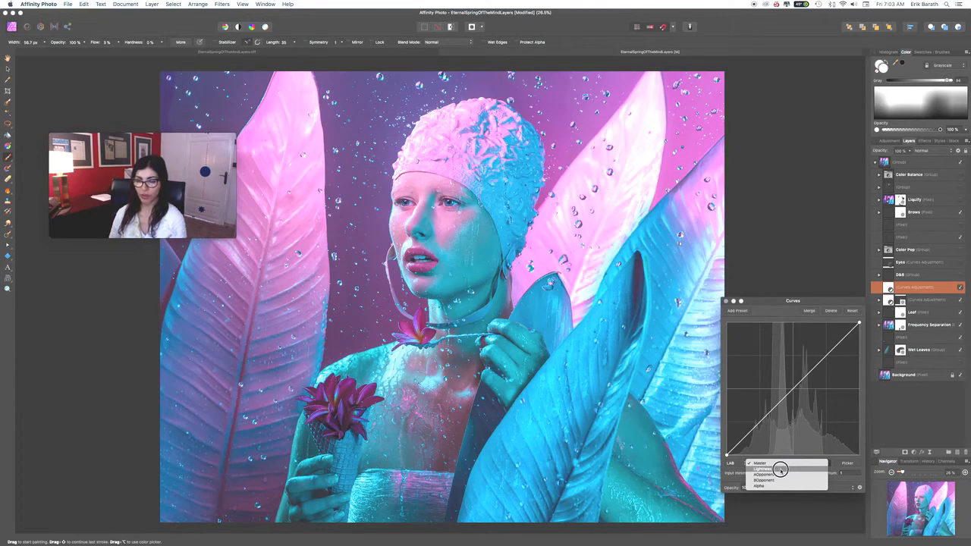
{"action": "left_click", "coordinate": [781, 469]}
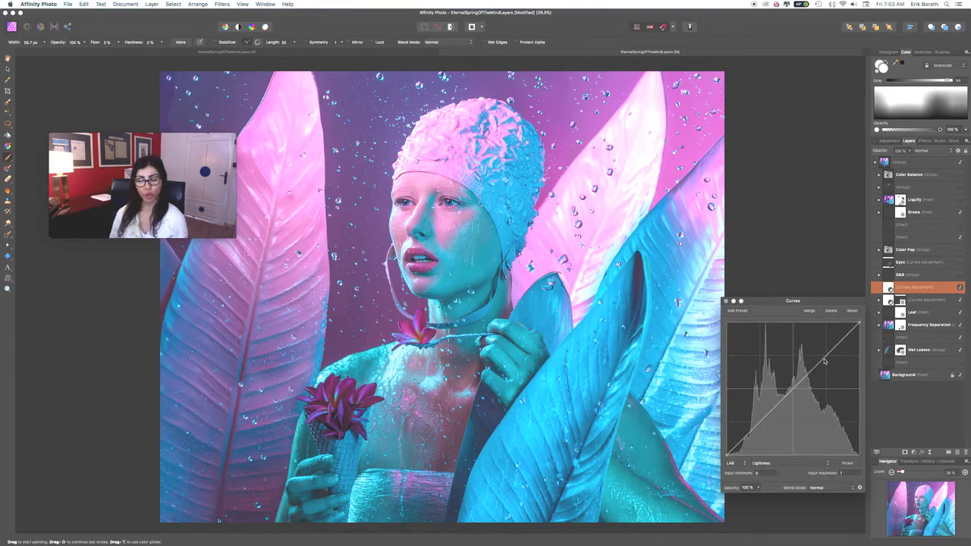
- Try lifting the highlights and lowering the shadows on the Lightness curve, returning it to a straight line after each
{"action": "left_click_drag", "start_coordinate": [824, 362], "coordinate": [815, 345]}
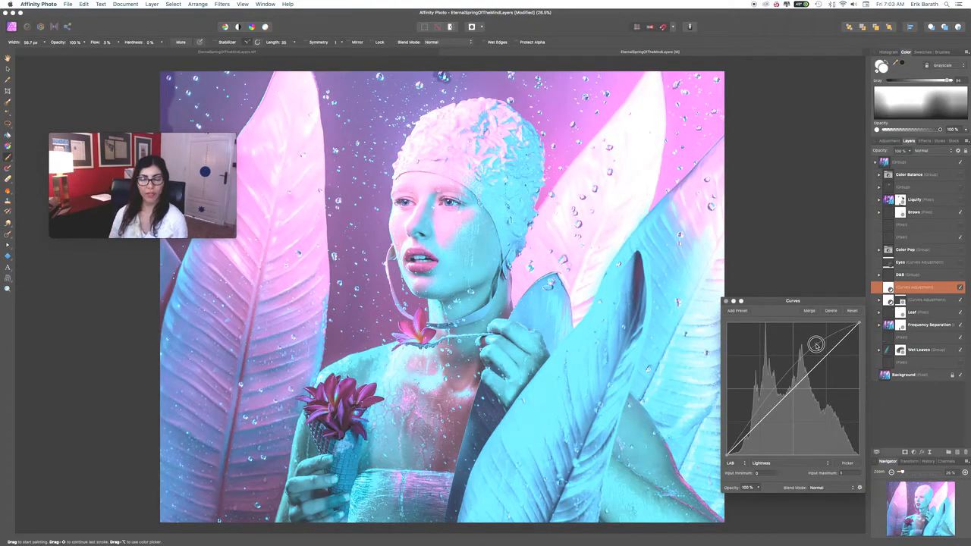
{"action": "left_click_drag", "start_coordinate": [815, 345], "coordinate": [756, 426]}
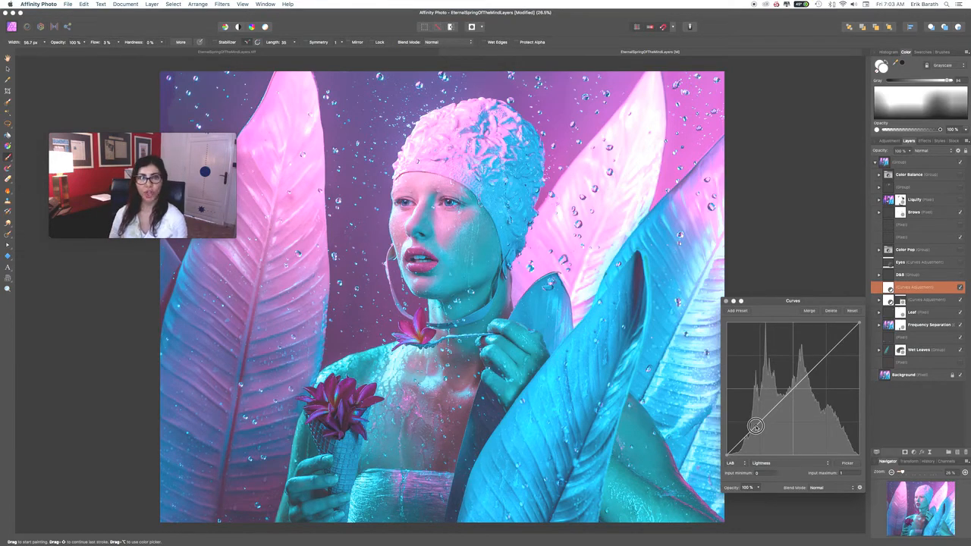
{"action": "left_click_drag", "start_coordinate": [755, 426], "coordinate": [758, 432]}
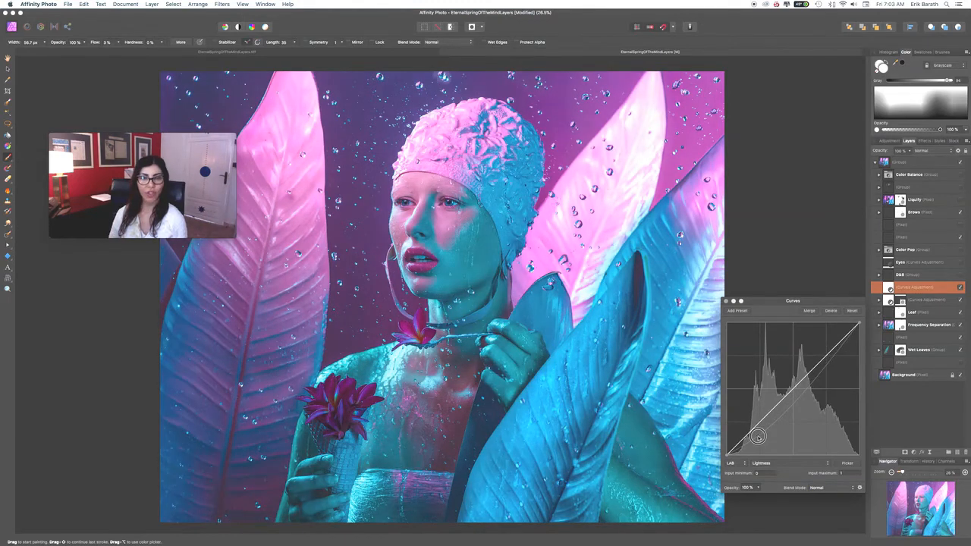
{"action": "left_click_drag", "start_coordinate": [758, 436], "coordinate": [755, 427]}
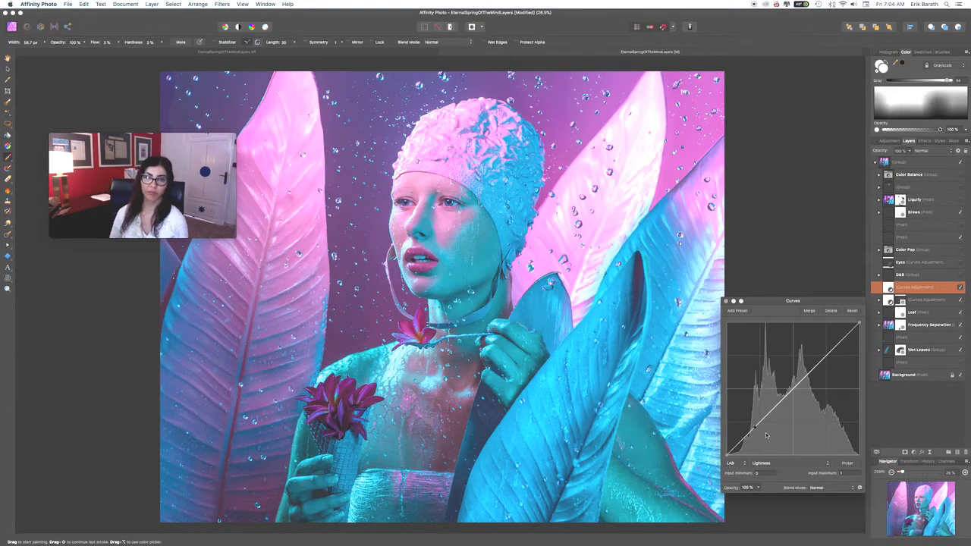
- Raise the upper part of the Lightness curve to brighten the image, and invert the adjustment's mask
{"action": "left_click_drag", "start_coordinate": [756, 430], "coordinate": [817, 346]}
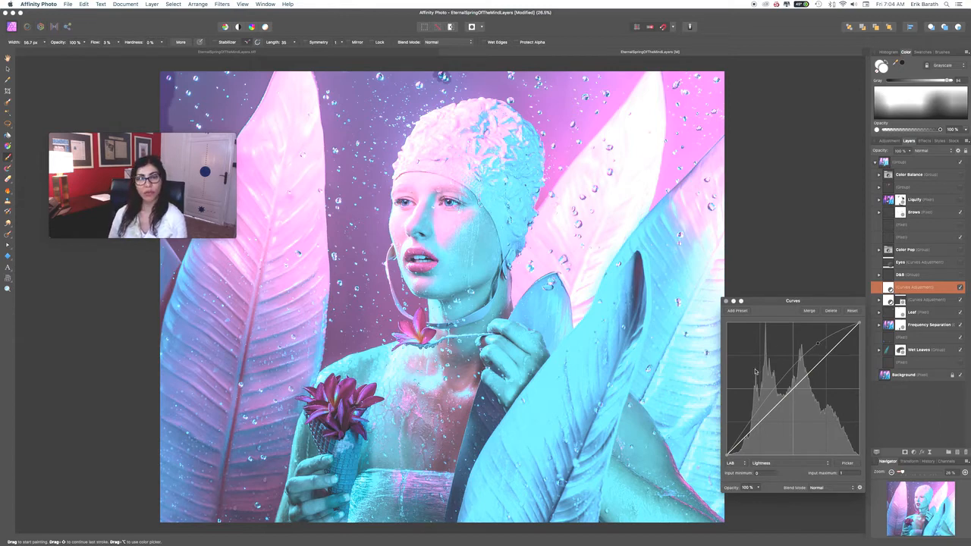
{"action": "left_click_drag", "start_coordinate": [818, 352], "coordinate": [824, 349]}
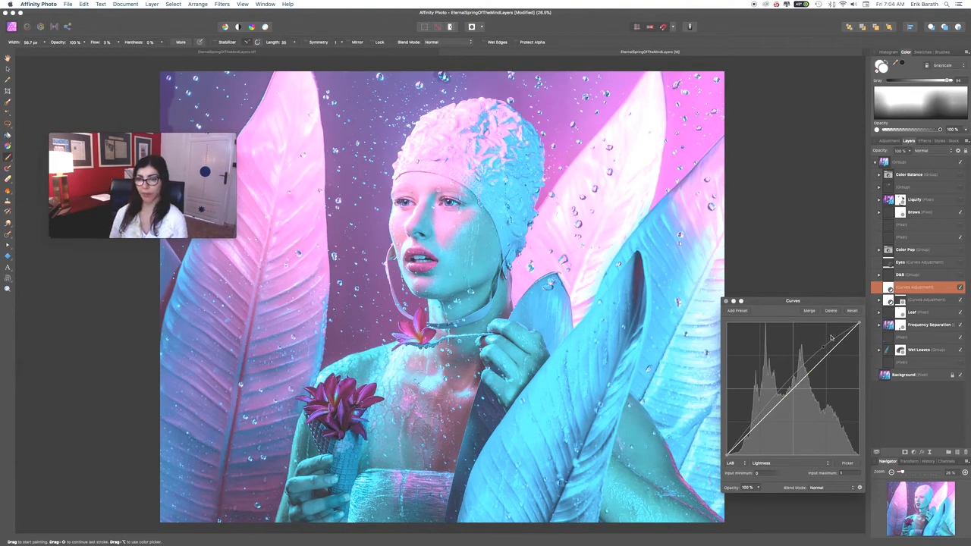
{"action": "left_click_drag", "start_coordinate": [824, 346], "coordinate": [813, 347]}
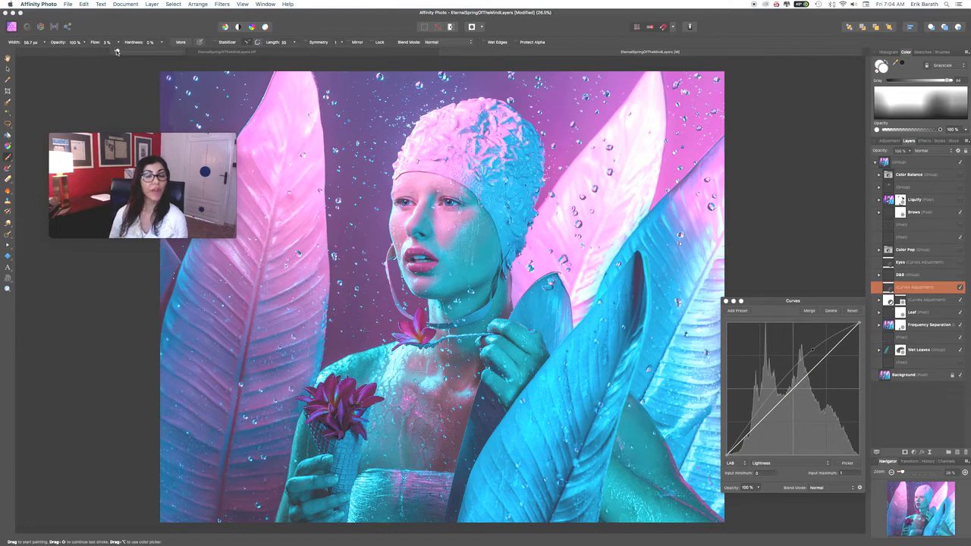
- Set the brush flow to 2% and resize the brush to suit small areas of the face
{"action": "left_click_drag", "start_coordinate": [116, 51], "coordinate": [115, 52]}
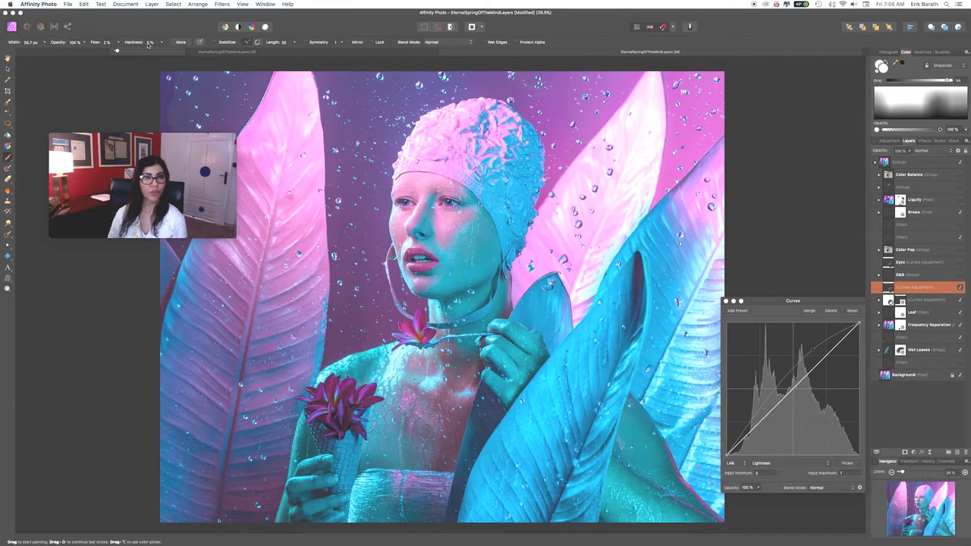
{"action": "left_click", "coordinate": [115, 52]}
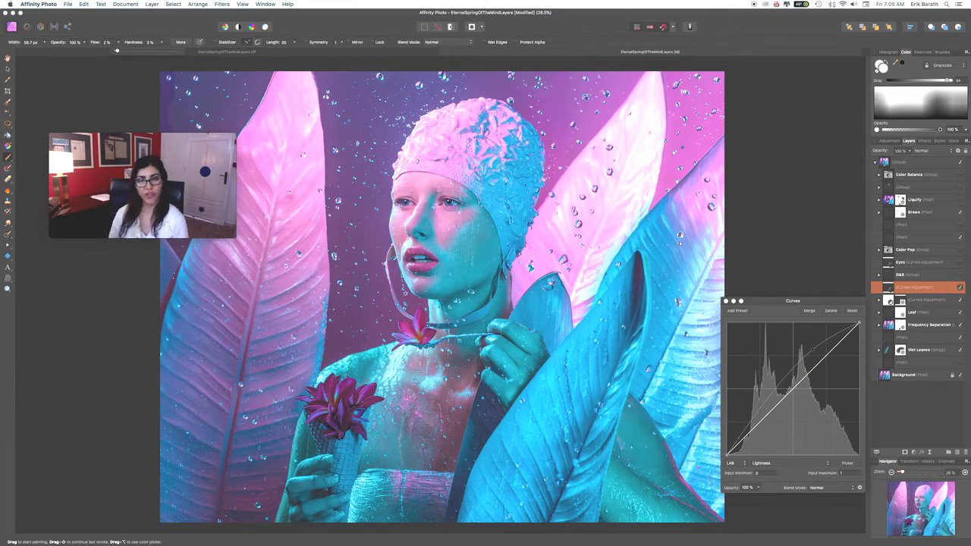
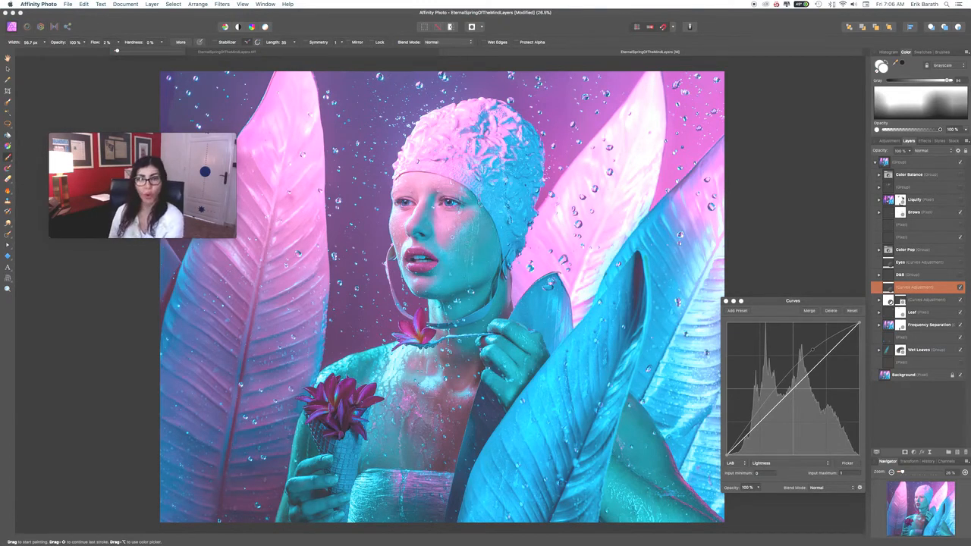
{"action": "key", "text": "bracketright"}
{"action": "key", "text": "bracketright"}
{"action": "key", "text": "bracketright"}
{"action": "key", "text": "bracketright"}
{"action": "key", "text": "bracketright"}
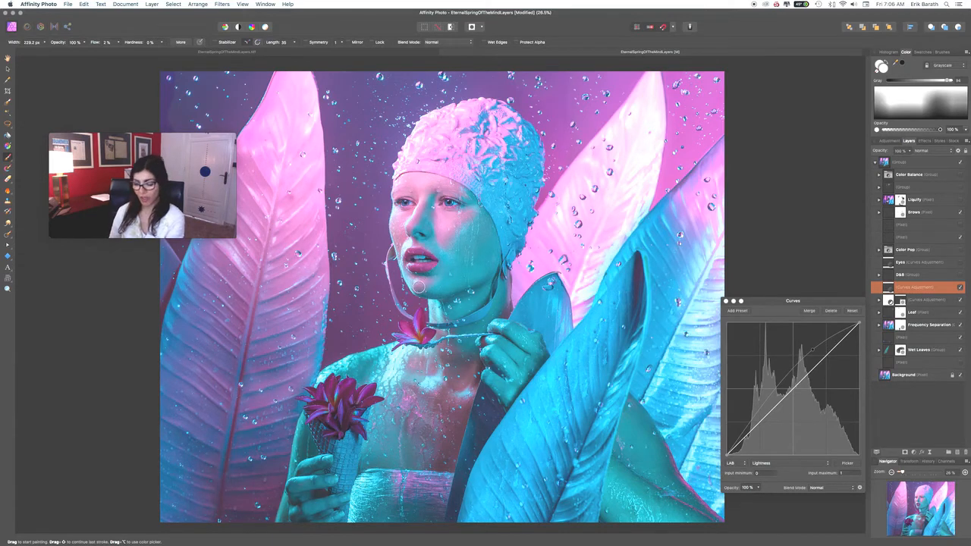
{"action": "key", "text": "bracketleft"}
{"action": "key", "text": "bracketleft"}
{"action": "key", "text": "bracketleft"}
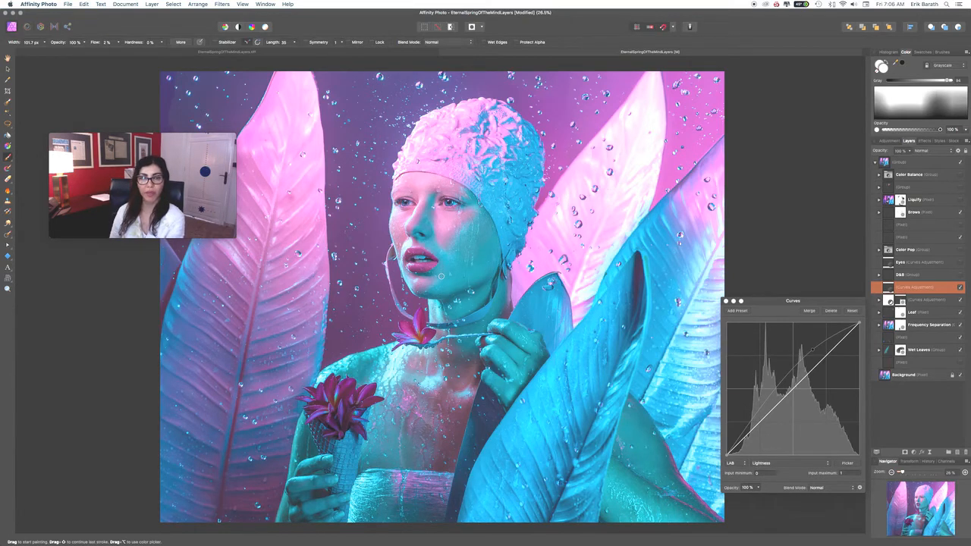
{"action": "key", "text": "bracketleft"}
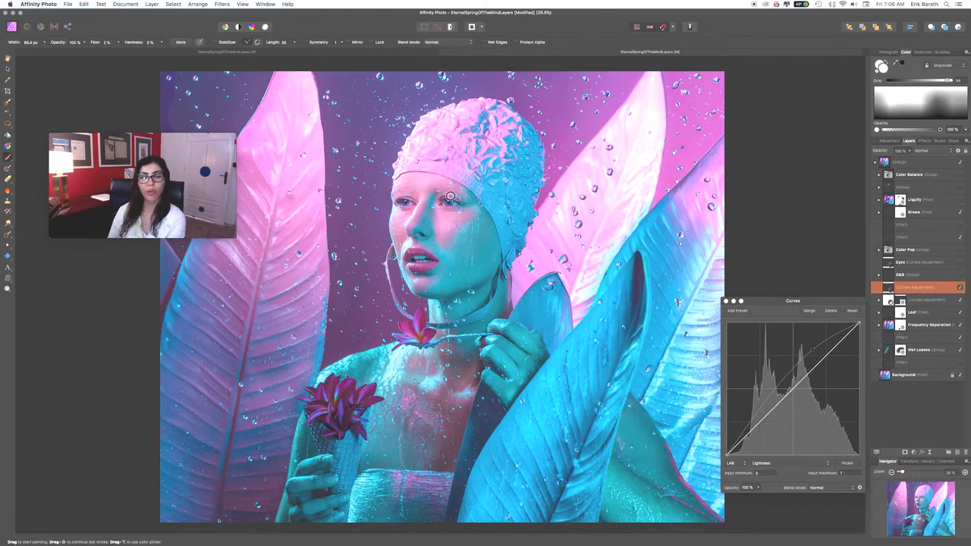
- Enlarge the brush to about 254 px for broad facial areas, and shrink it again for fine details
{"action": "key", "text": "]"}
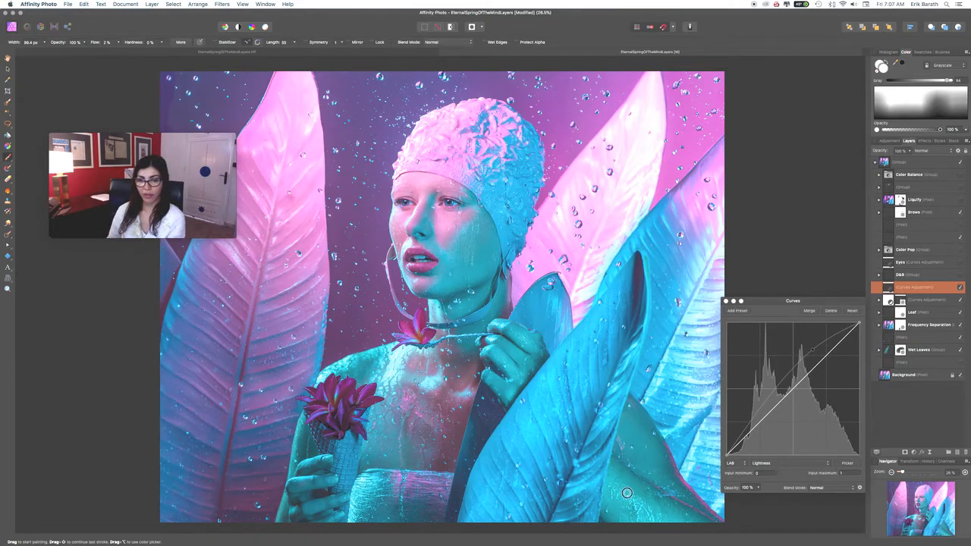
{"action": "key", "text": "bracketright"}
{"action": "key", "text": "bracketright"}
{"action": "key", "text": "bracketright"}
{"action": "key", "text": "bracketright"}
{"action": "key", "text": "bracketright"}
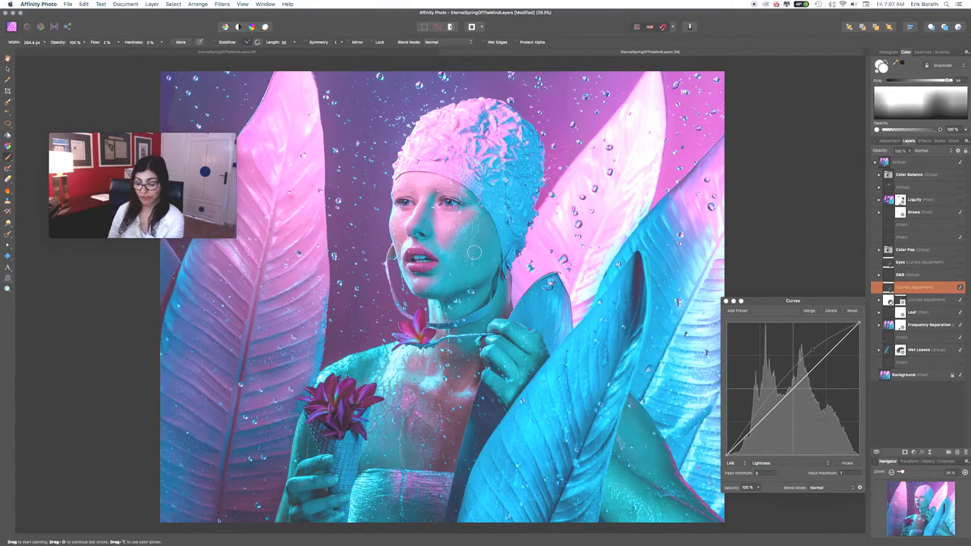
{"action": "key", "text": "bracketleft"}
{"action": "key", "text": "bracketleft"}
{"action": "key", "text": "bracketleft"}
{"action": "key", "text": "bracketleft"}
{"action": "key", "text": "bracketleft"}
{"action": "key", "text": "bracketleft"}
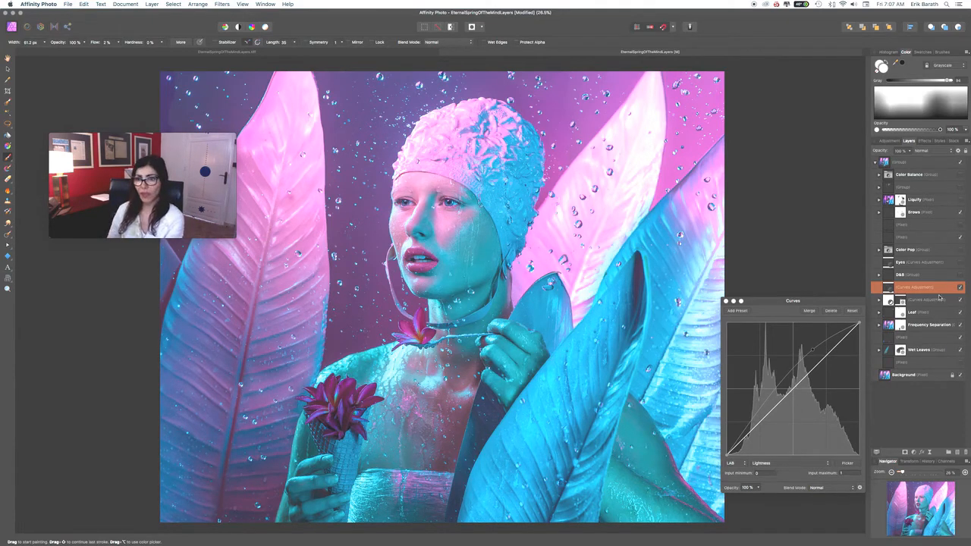
- Delete the inverted Curves adjustment and show the D&B group
{"action": "left_click_drag", "start_coordinate": [945, 290], "coordinate": [964, 452]}
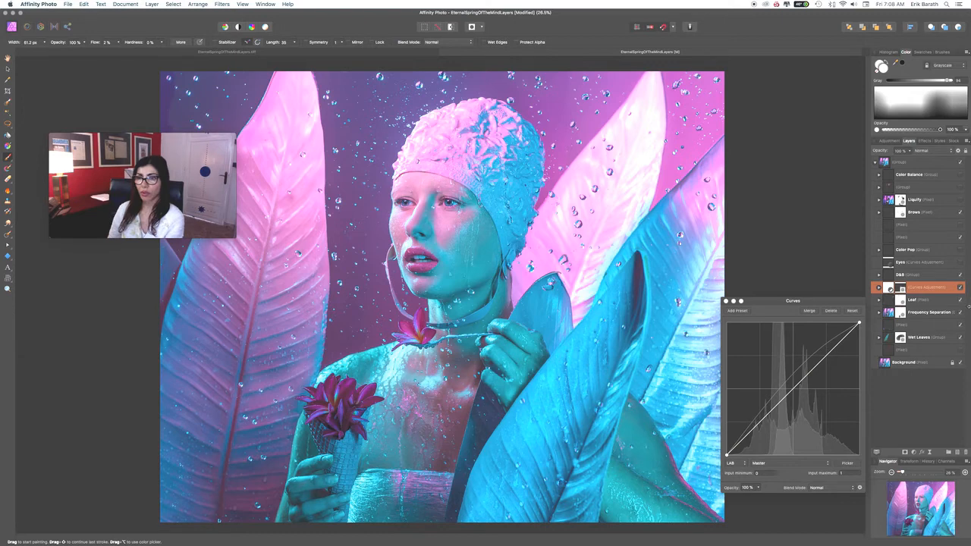
{"action": "left_click", "coordinate": [959, 287]}
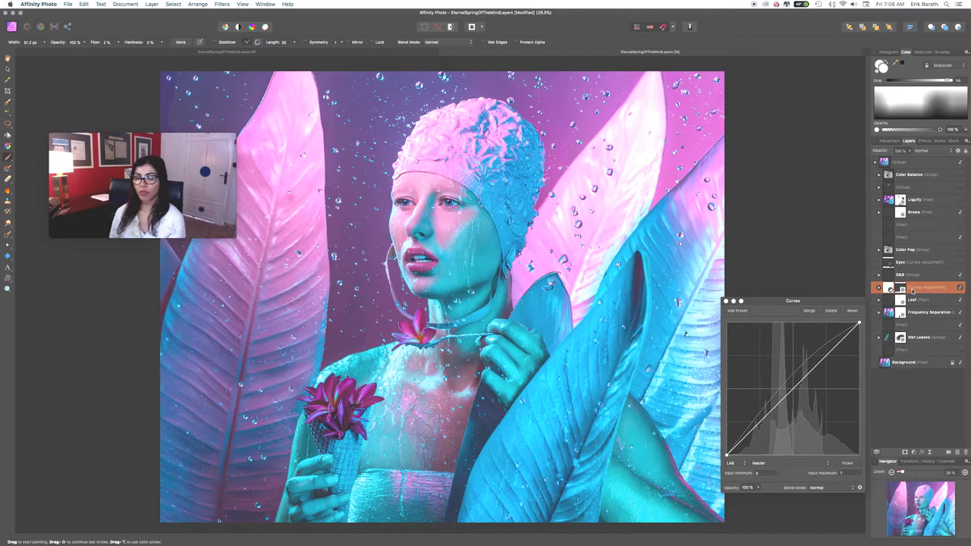
- Add a Curves adjustment above the Eyes layer, set its blend mode to Screen, and invert its mask
{"action": "left_click", "coordinate": [924, 262]}
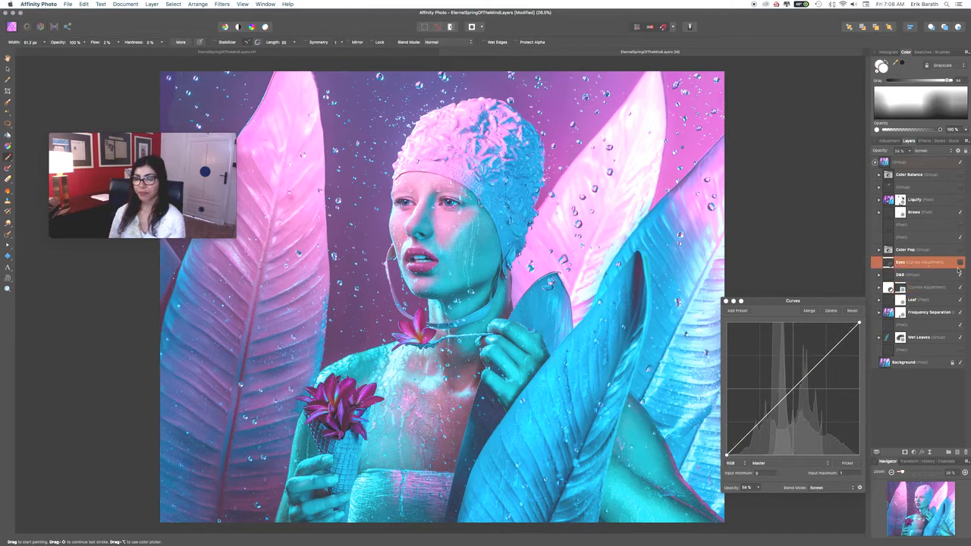
{"action": "left_click", "coordinate": [913, 451]}
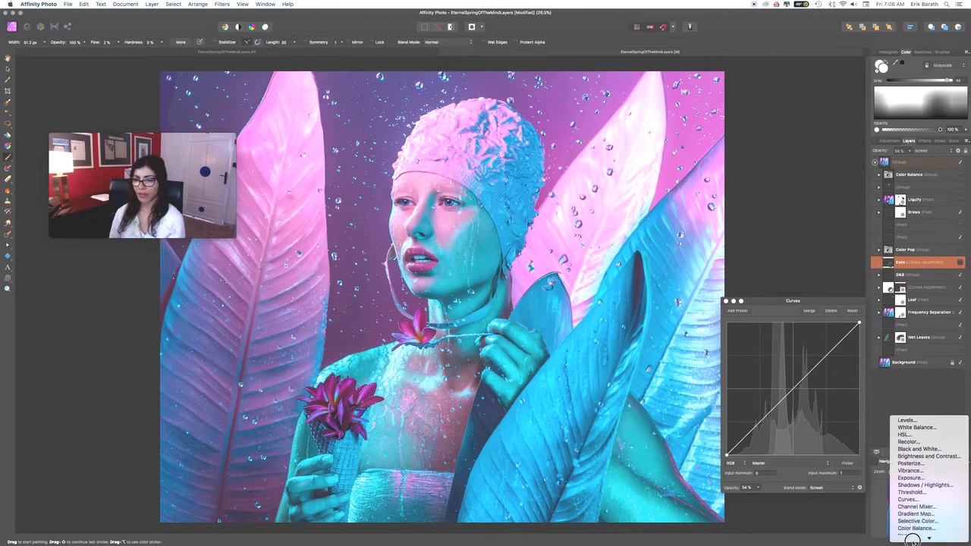
{"action": "left_click", "coordinate": [936, 495]}
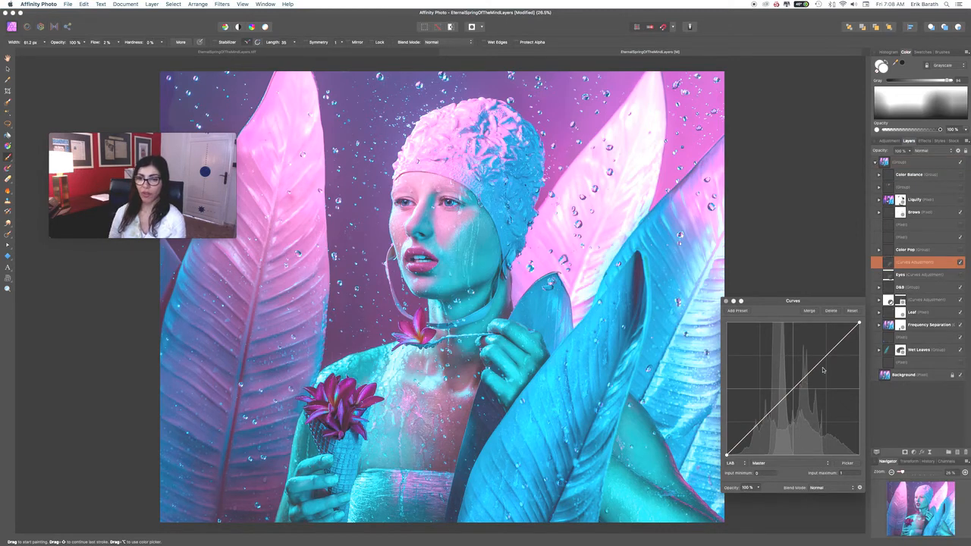
{"action": "left_click", "coordinate": [938, 151]}
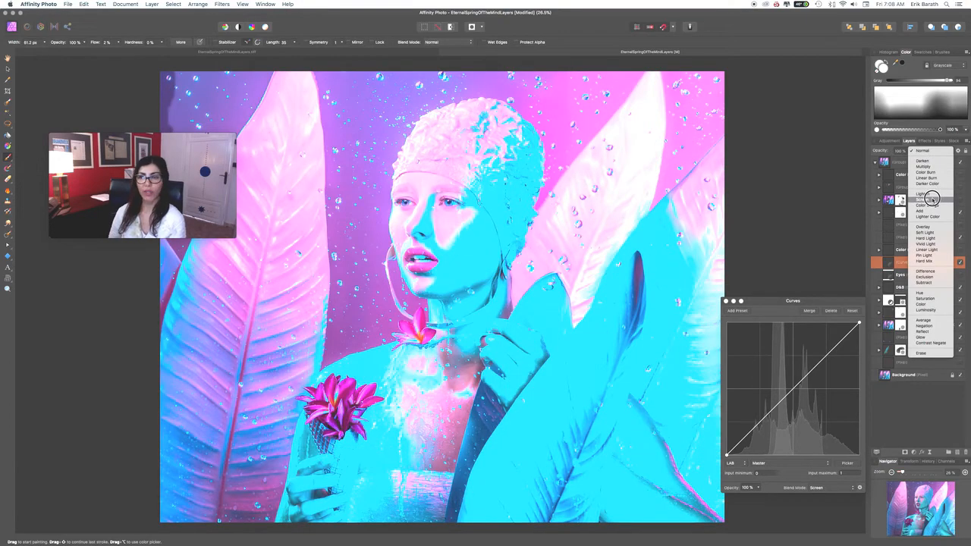
{"action": "left_click", "coordinate": [931, 199]}
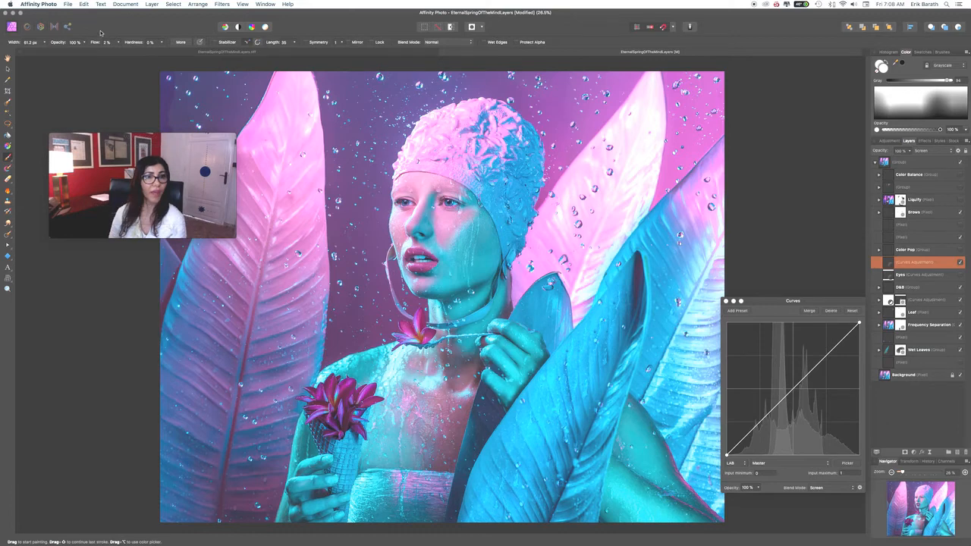
- Set the brush flow to 32% and paint over both eyes on the Curves mask to brighten them
{"action": "left_click", "coordinate": [118, 42]}
{"action": "left_click_drag", "start_coordinate": [126, 50], "coordinate": [134, 56]}
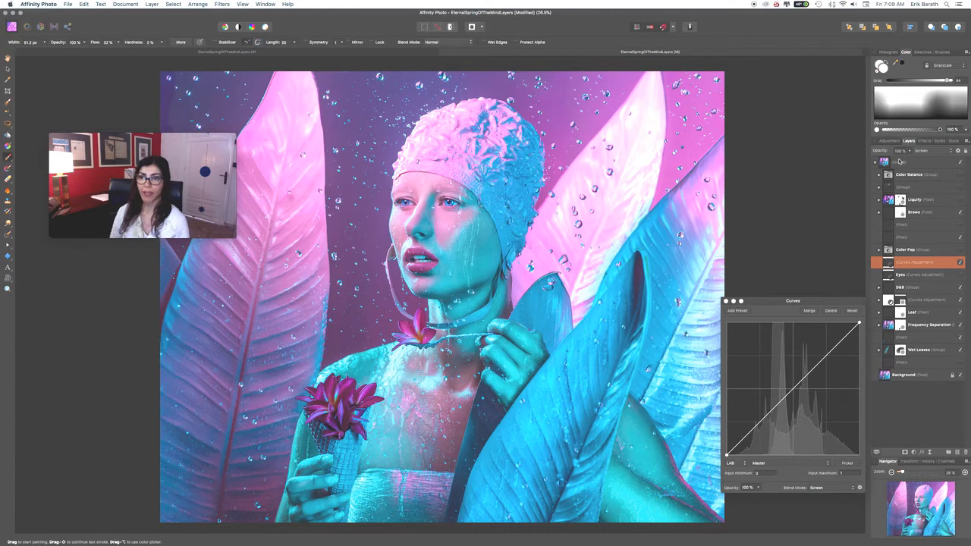
- Adjust the opacity of the eye-brightening Screen Curves adjustment, first trying 21%, comparing it, and settling at about 61%
{"action": "left_click", "coordinate": [910, 152]}
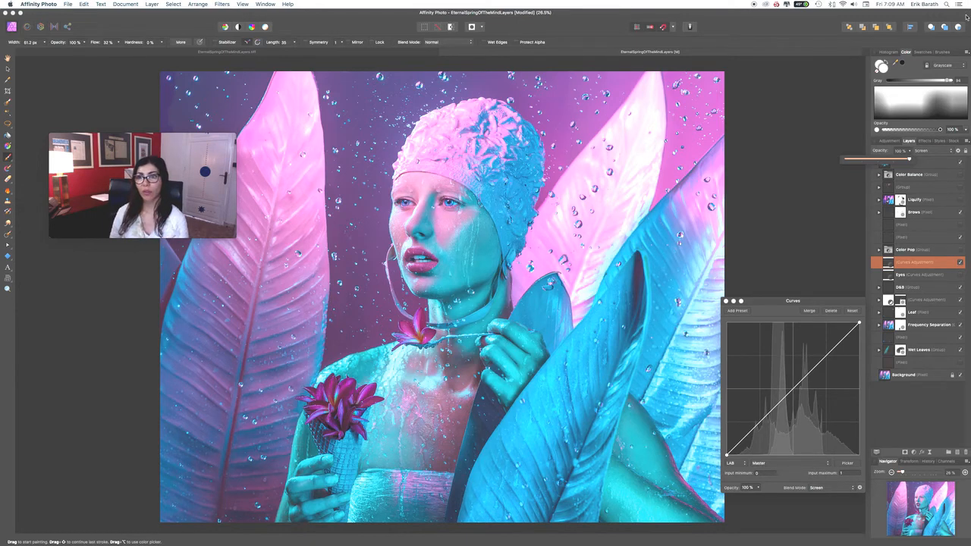
{"action": "left_click_drag", "start_coordinate": [910, 159], "coordinate": [877, 166]}
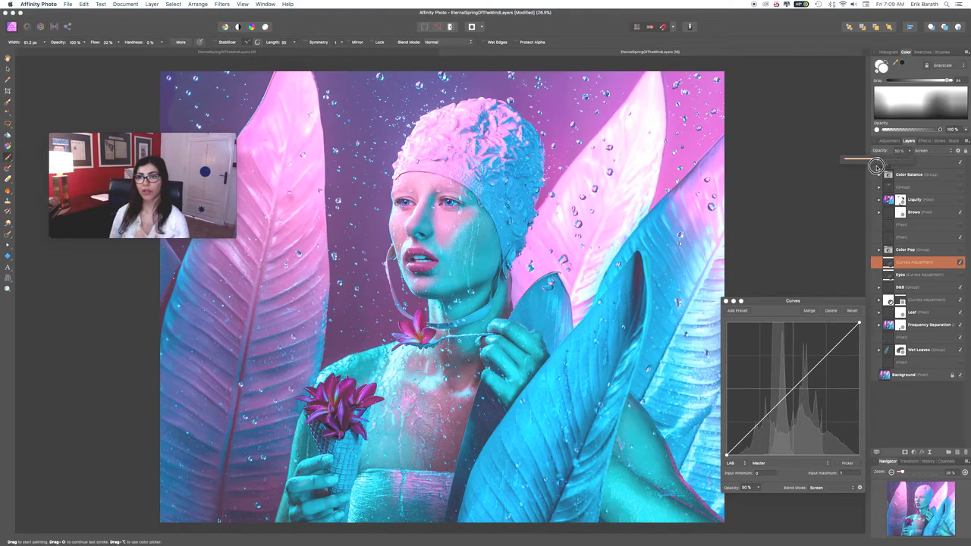
{"action": "left_click_drag", "start_coordinate": [876, 166], "coordinate": [859, 168]}
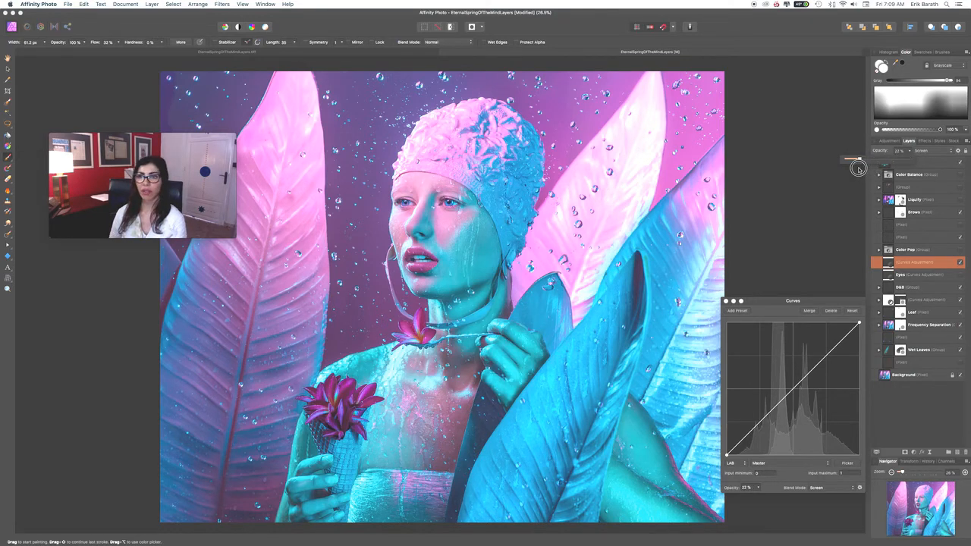
{"action": "left_click_drag", "start_coordinate": [858, 168], "coordinate": [856, 168]}
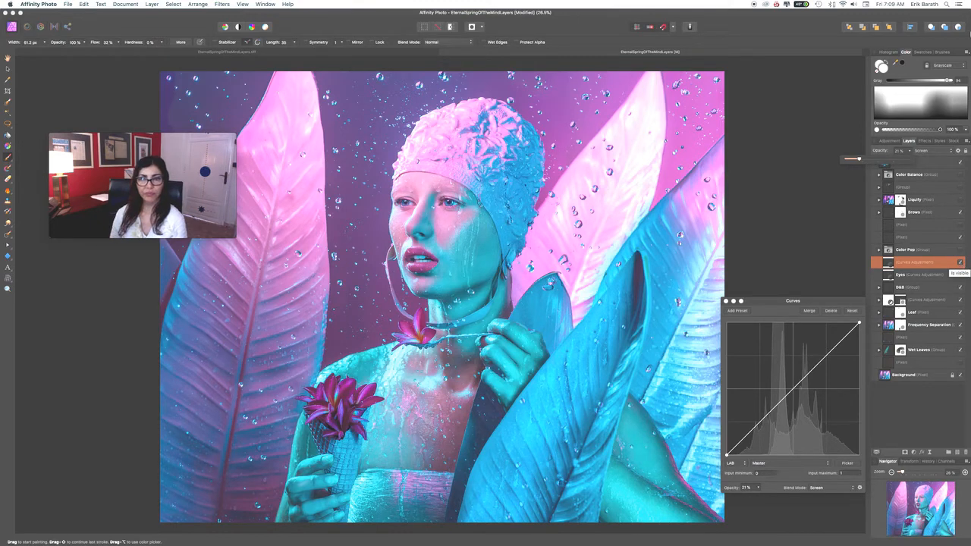
{"action": "left_click", "coordinate": [961, 263]}
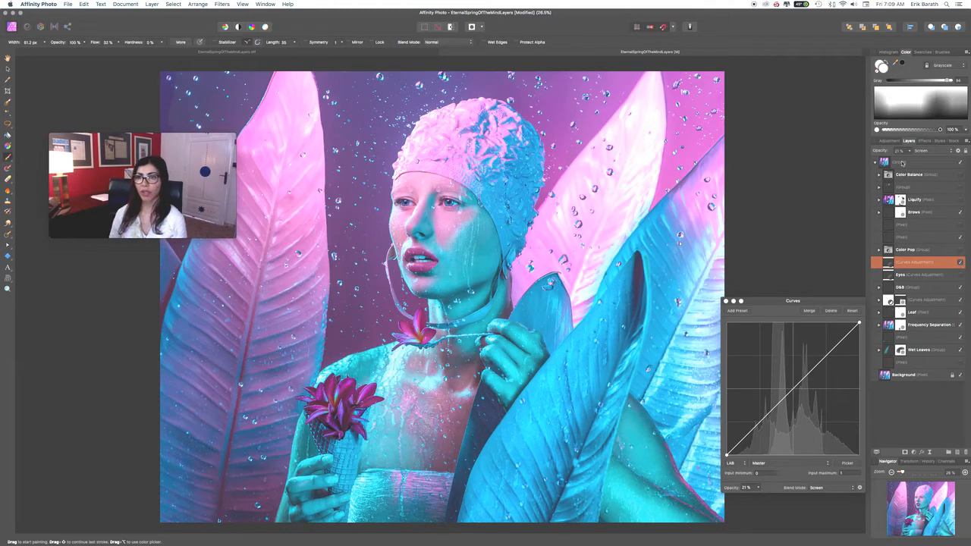
{"action": "left_click_drag", "start_coordinate": [904, 160], "coordinate": [935, 161]}
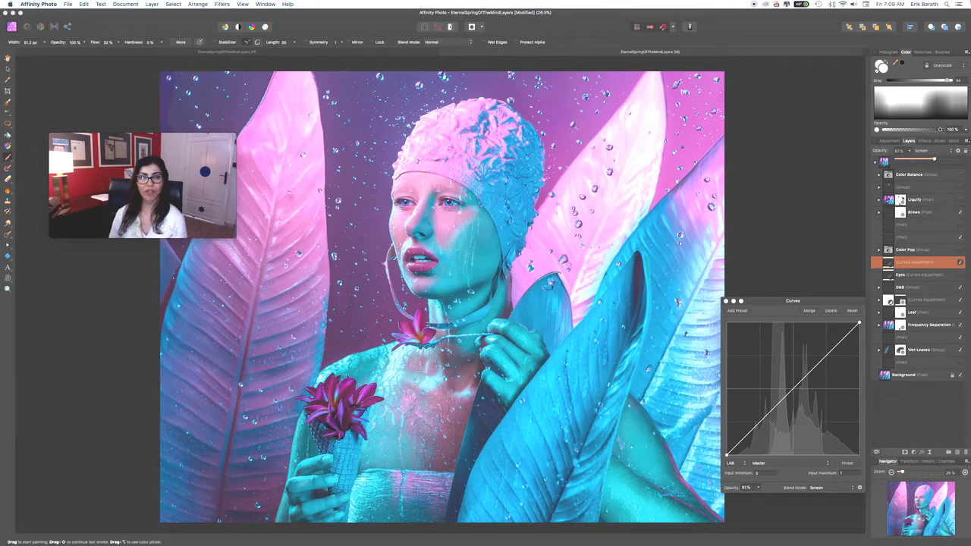
{"action": "left_click_drag", "start_coordinate": [933, 160], "coordinate": [936, 159]}
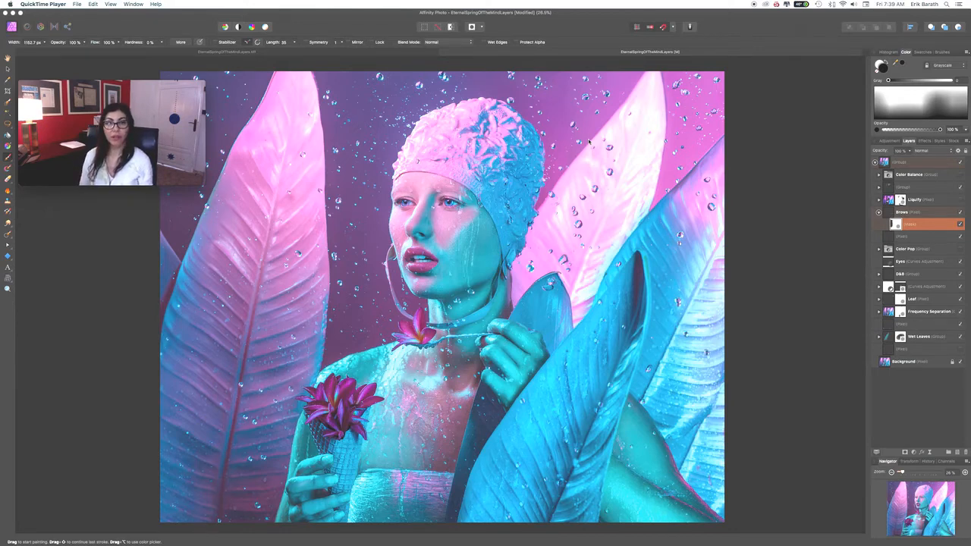
- Add a Curves adjustment above the Brows layer and set its blend mode to Overlay
{"action": "left_click", "coordinate": [915, 453]}
{"action": "left_click", "coordinate": [915, 453]}
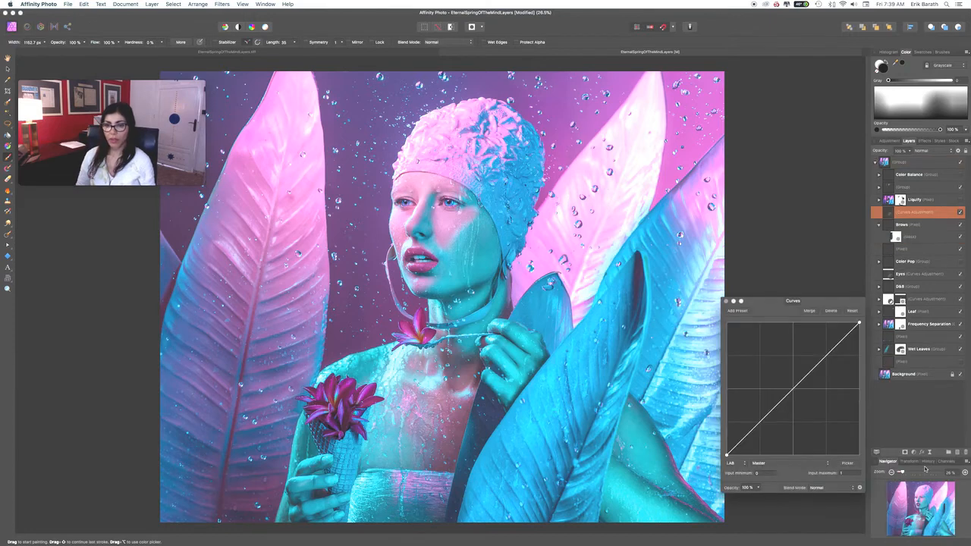
{"action": "left_click", "coordinate": [926, 151]}
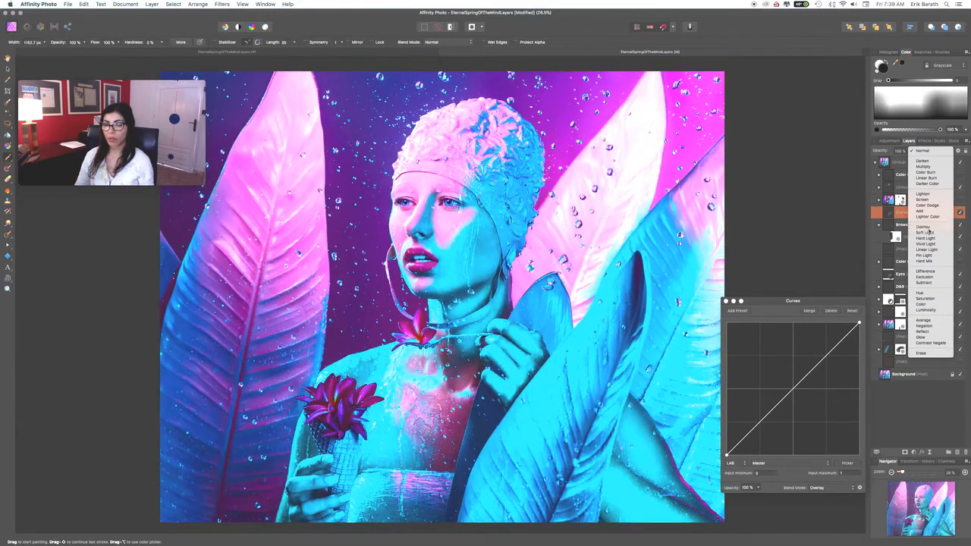
{"action": "left_click", "coordinate": [923, 227]}
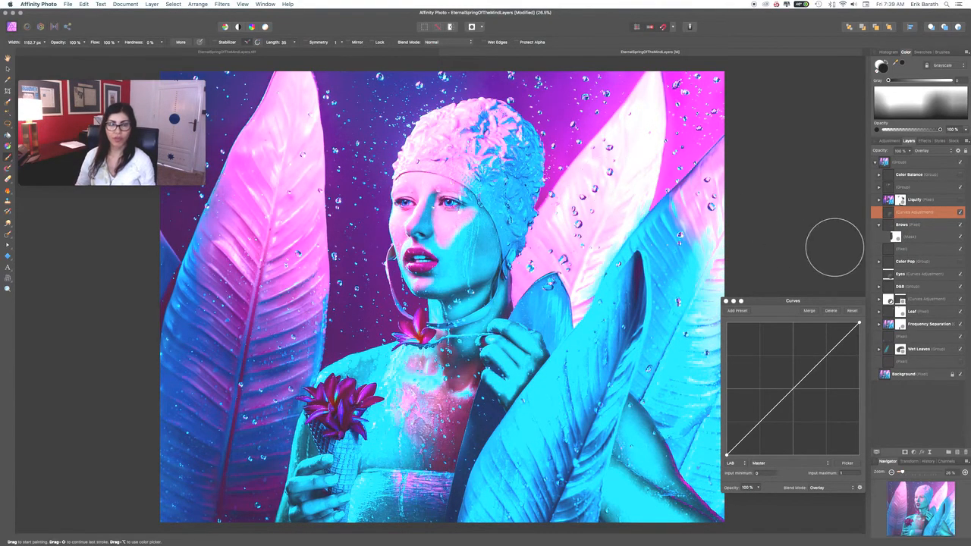
- Reduce the brush width to about 434 px
{"action": "key", "text": "bracketleft"}
{"action": "key", "text": "bracketleft"}
{"action": "key", "text": "bracketleft"}
{"action": "key", "text": "bracketleft"}
{"action": "key", "text": "bracketleft"}
{"action": "key", "text": "bracketleft"}
{"action": "key", "text": "bracketleft"}
{"action": "key", "text": "bracketleft"}
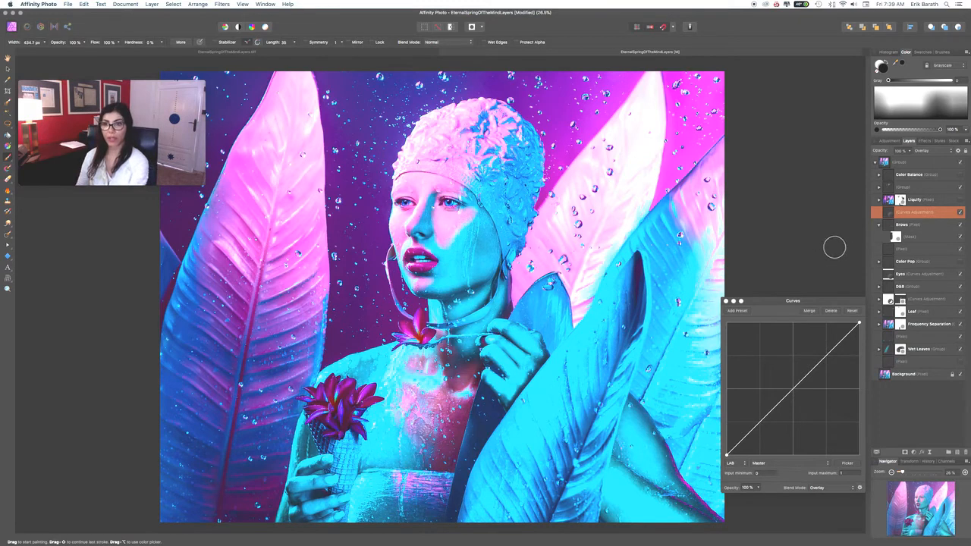
- Lower the Overlay Curves adjustment's opacity to 10%
{"action": "left_click", "coordinate": [910, 153]}
{"action": "left_click_drag", "start_coordinate": [910, 155], "coordinate": [855, 168]}
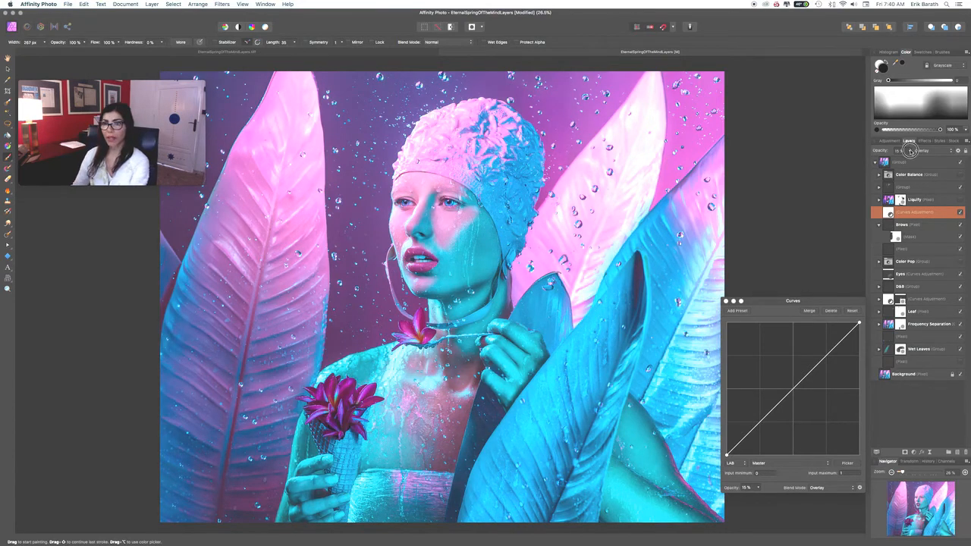
{"action": "scroll", "coordinate": [905, 159], "scroll_direction": "down", "scroll_amount": 3}
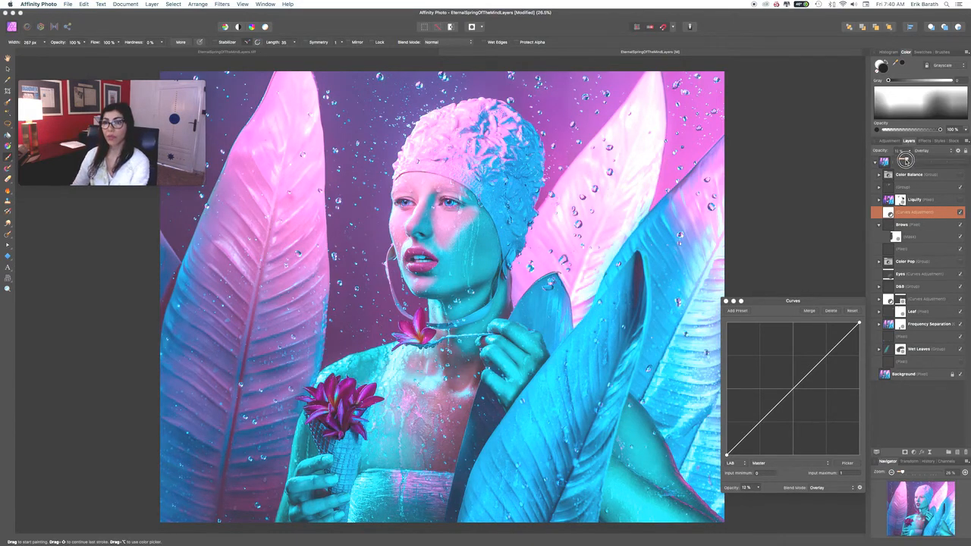
{"action": "scroll", "coordinate": [905, 159], "scroll_direction": "down", "scroll_amount": 1}
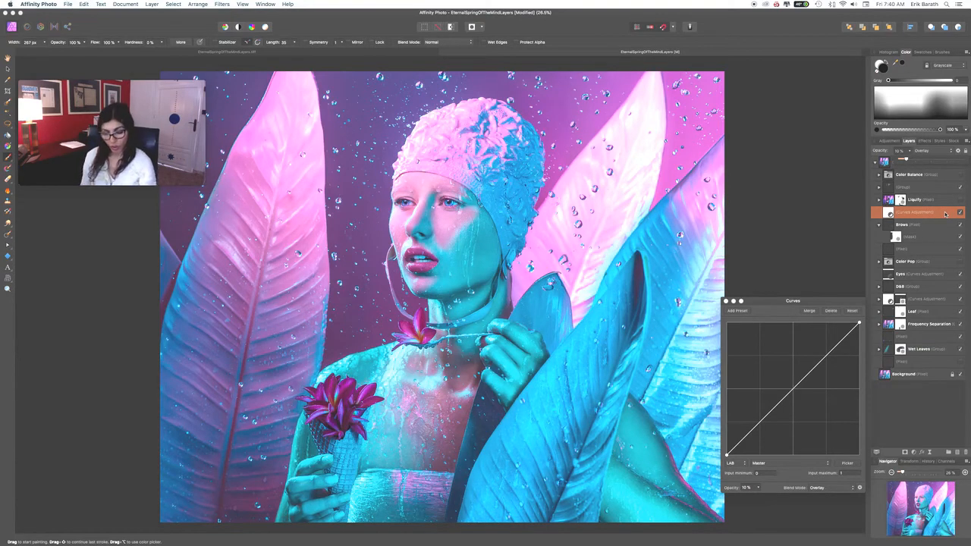
- Duplicate the Overlay Curves adjustment and invert the mask of the copy
{"action": "key", "text": "super+c"}
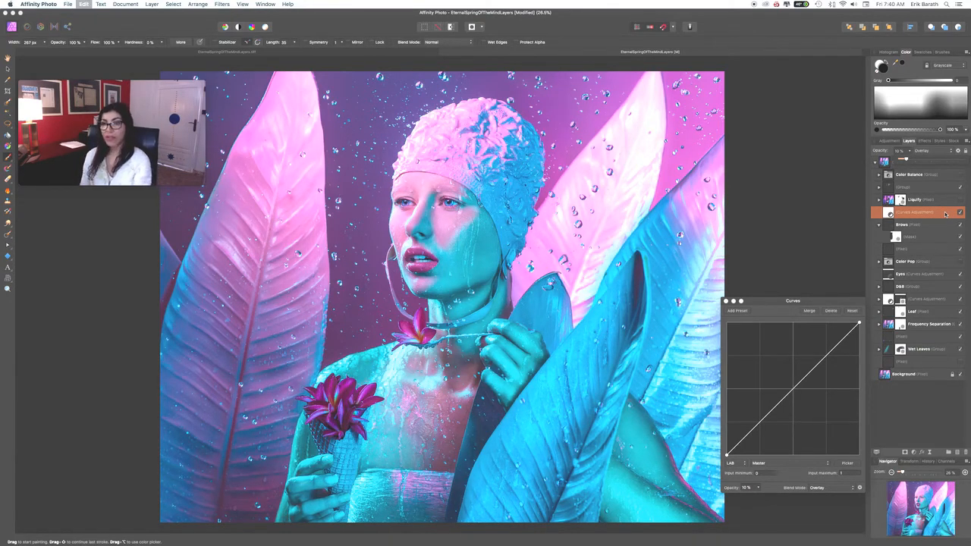
{"action": "key", "text": "super+v"}
{"action": "mouse_move", "coordinate": [185, 157]}
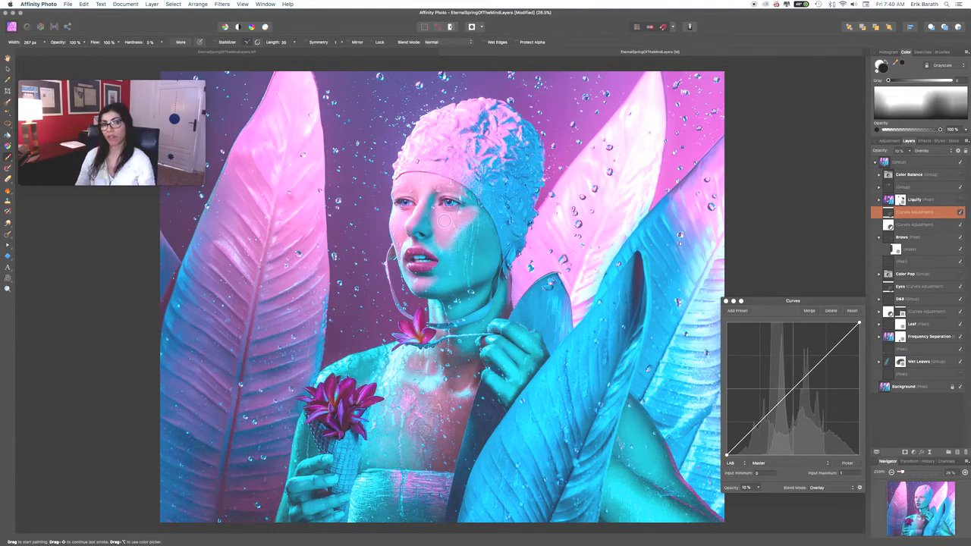
- Enlarge the brush to about 817 px and set the painting colour to white
{"action": "key", "text": "bracketright"}
{"action": "key", "text": "bracketright"}
{"action": "key", "text": "bracketright"}
{"action": "key", "text": "bracketright"}
{"action": "key", "text": "bracketright"}
{"action": "key", "text": "bracketright"}
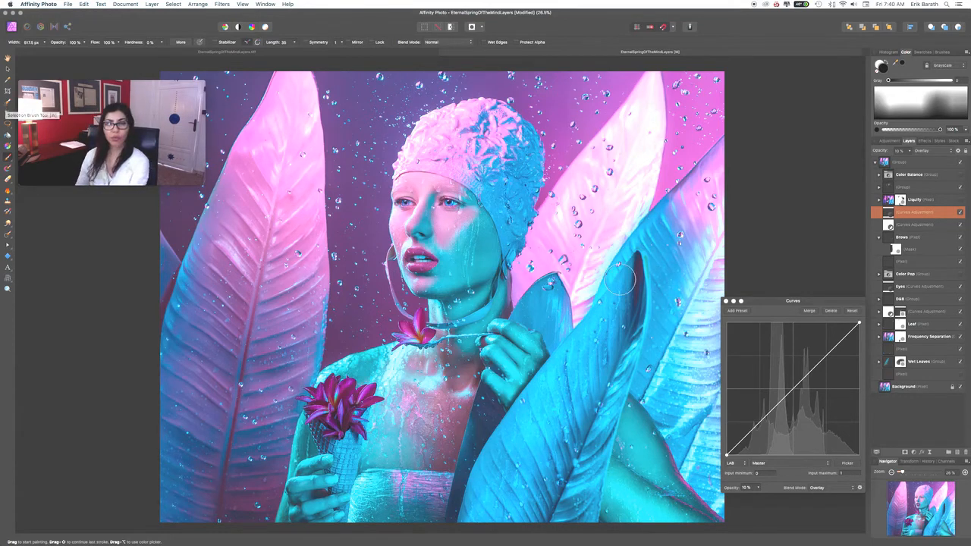
{"action": "left_click", "coordinate": [876, 89]}
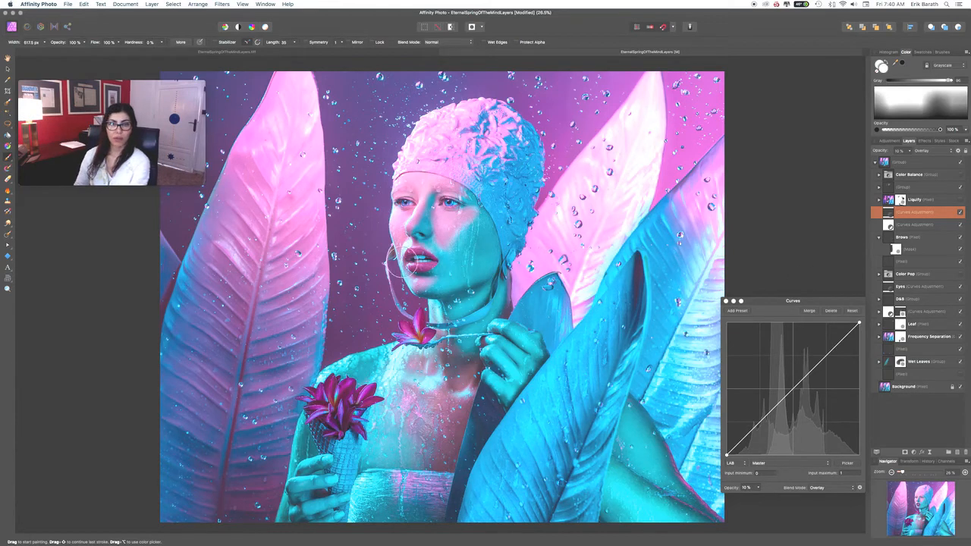
- Paint contrast over the face, cap and body on the duplicated Curves mask, enlarging the brush to about 1060 px for broad areas
{"action": "mouse_move", "coordinate": [453, 210]}
{"action": "left_mouse_down"}
{"action": "mouse_move", "coordinate": [466, 234]}
{"action": "mouse_move", "coordinate": [467, 225]}
{"action": "mouse_move", "coordinate": [451, 238]}
{"action": "mouse_move", "coordinate": [468, 211]}
{"action": "left_mouse_up"}
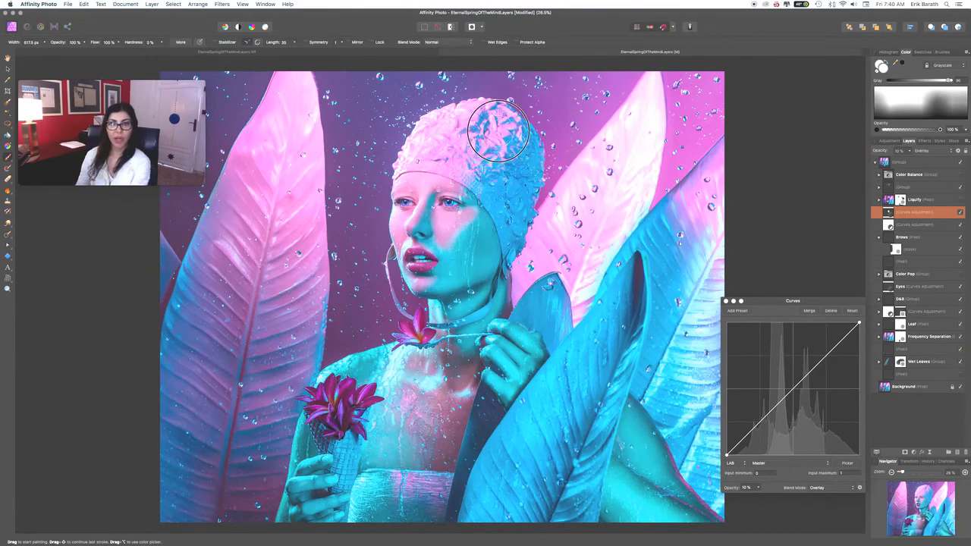
{"action": "mouse_move", "coordinate": [433, 147]}
{"action": "left_mouse_down"}
{"action": "mouse_move", "coordinate": [480, 124]}
{"action": "mouse_move", "coordinate": [485, 156]}
{"action": "left_mouse_up"}
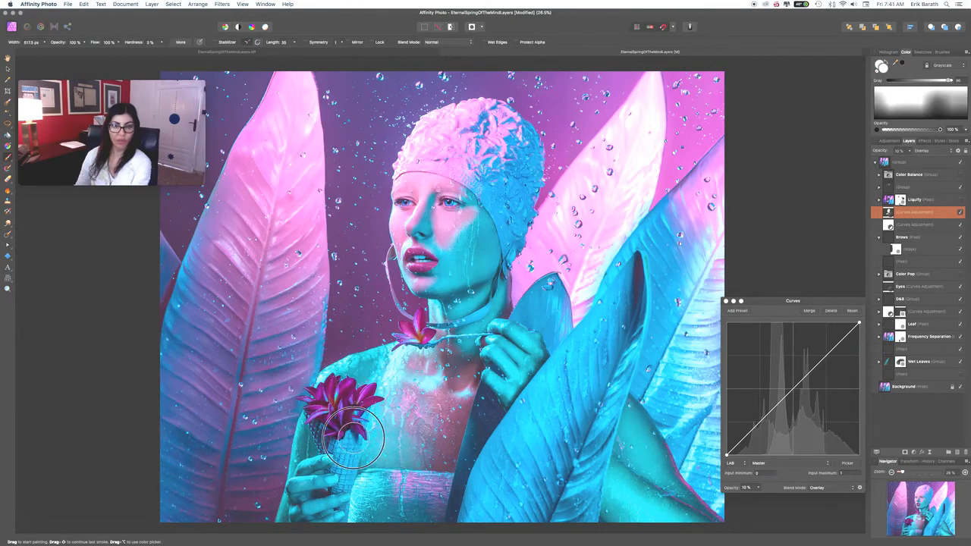
{"action": "key", "text": "bracketright"}
{"action": "key", "text": "bracketright"}
{"action": "key", "text": "bracketright"}
{"action": "key", "text": "bracketright"}
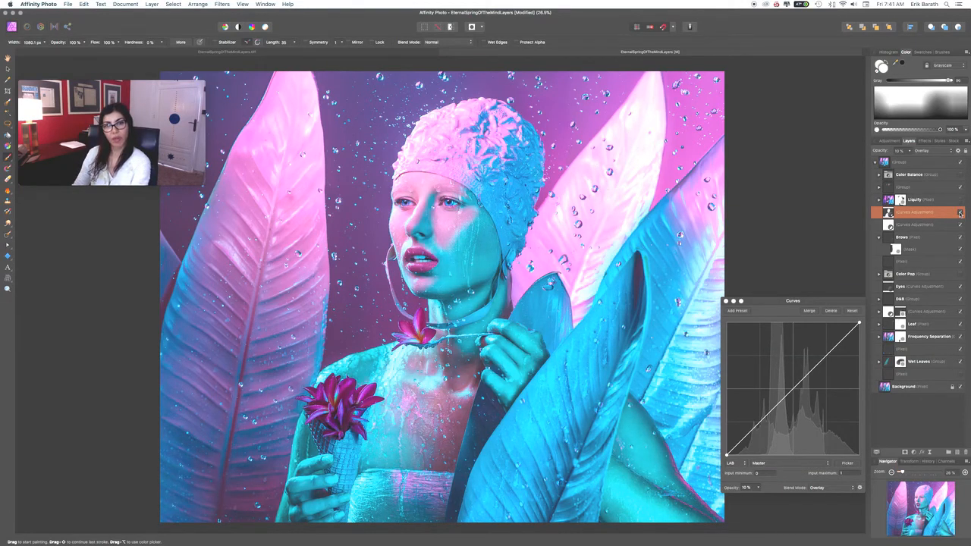
- Group the two Overlay Curves adjustments and toggle the group's visibility to compare before and after
{"action": "left_click", "coordinate": [936, 228], "text": "shift"}
{"action": "right_click", "coordinate": [936, 227]}
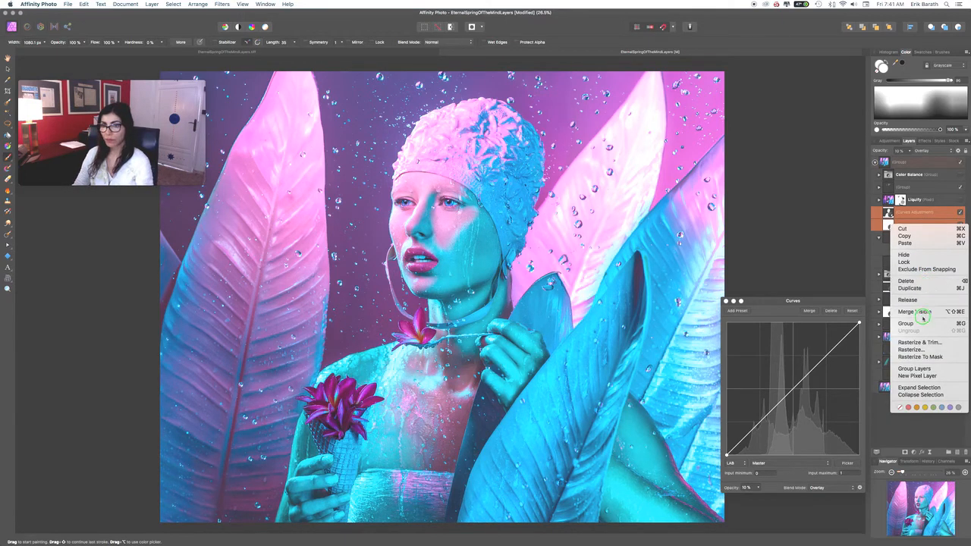
{"action": "key", "text": "Escape"}
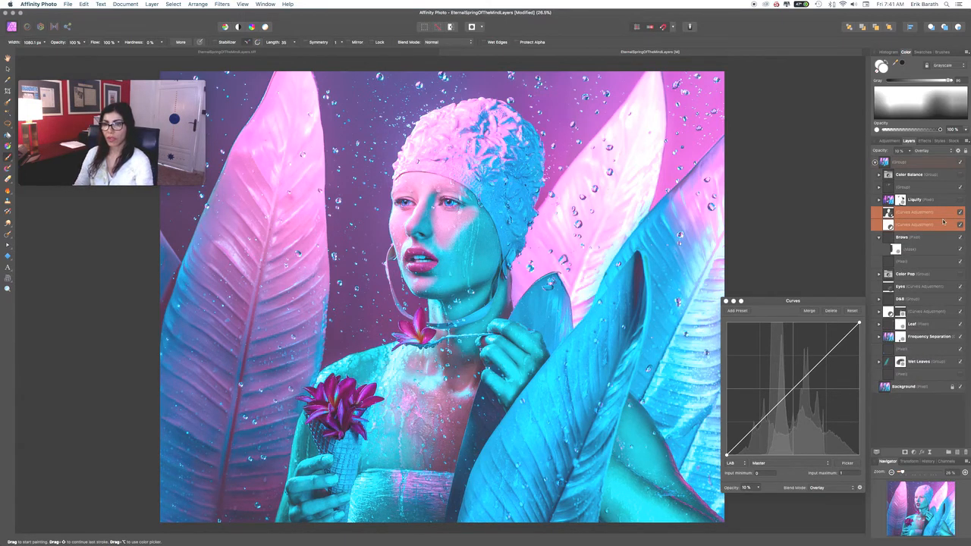
{"action": "key", "text": "super+g"}
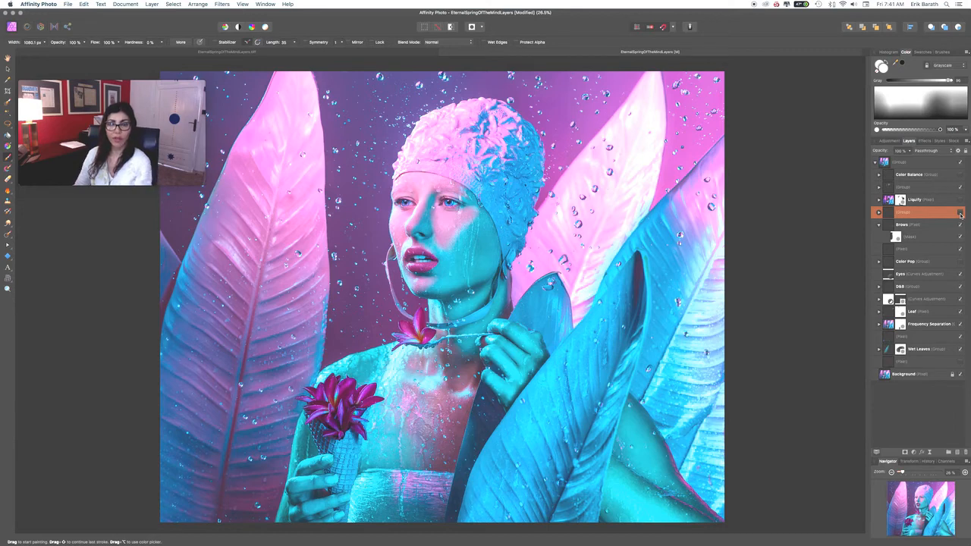
{"action": "left_click", "coordinate": [959, 216]}
{"action": "left_click", "coordinate": [960, 214]}
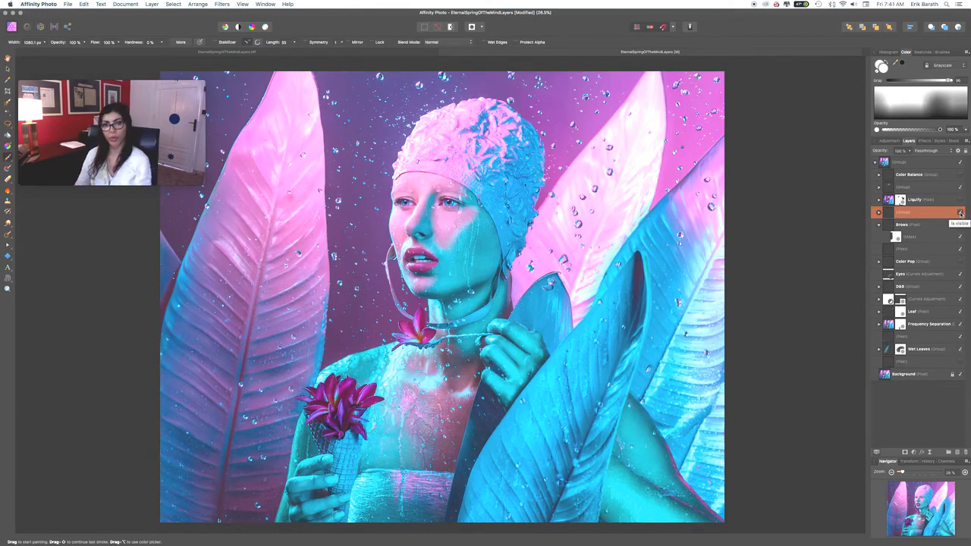
{"action": "left_click", "coordinate": [960, 214]}
{"action": "left_click", "coordinate": [961, 214]}
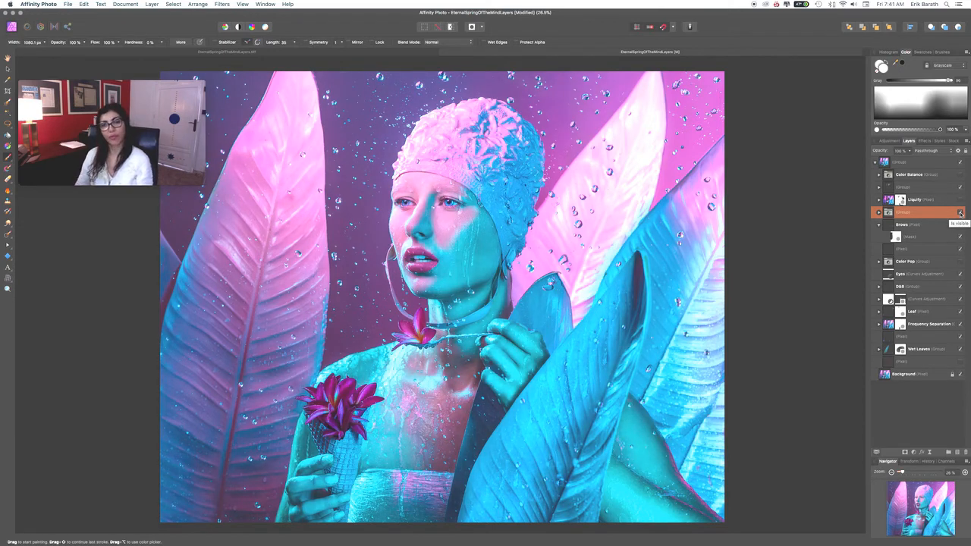
- Add a Curves adjustment above the new group and shape a subtle S-curve on the LAB Master channel, lifting highlights and lowering shadows
{"action": "left_click", "coordinate": [905, 451]}
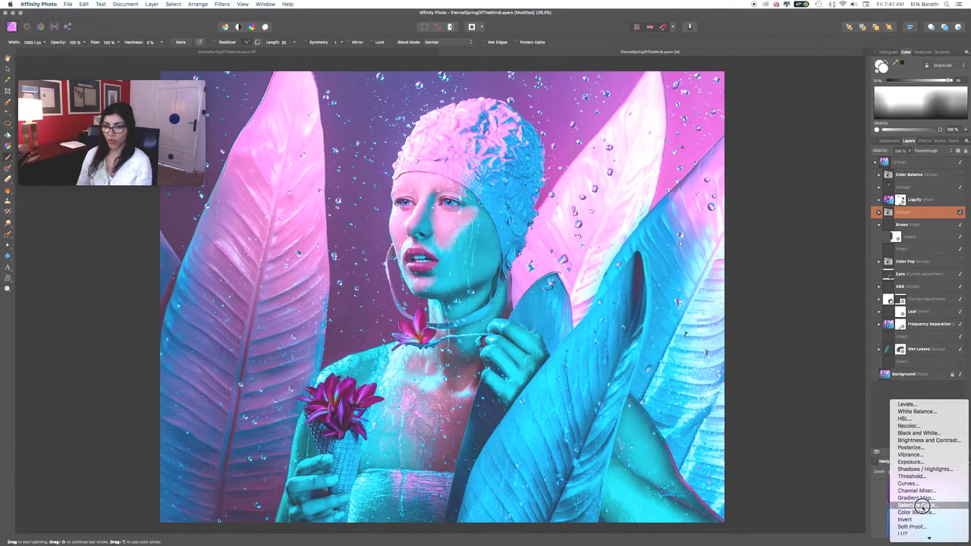
{"action": "left_click", "coordinate": [924, 483]}
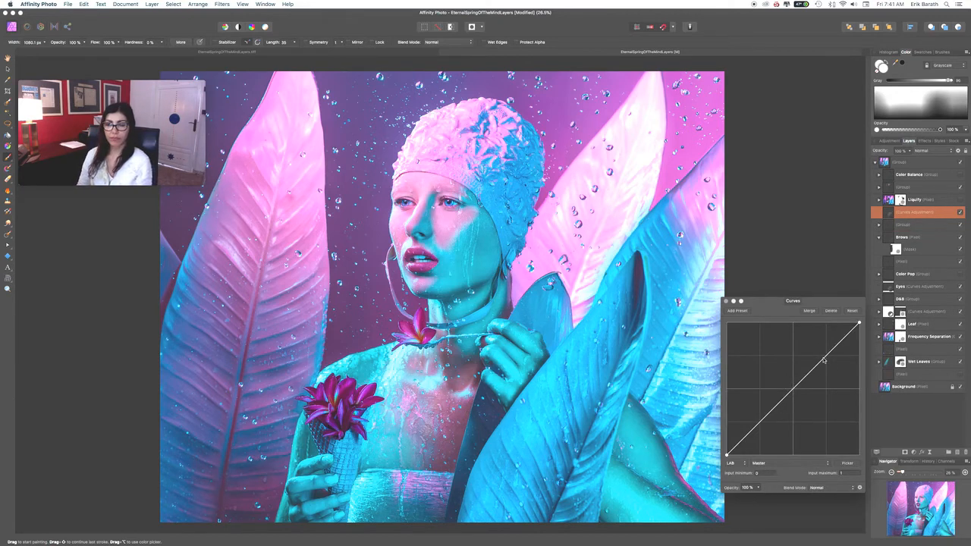
{"action": "left_click_drag", "start_coordinate": [826, 361], "coordinate": [810, 352]}
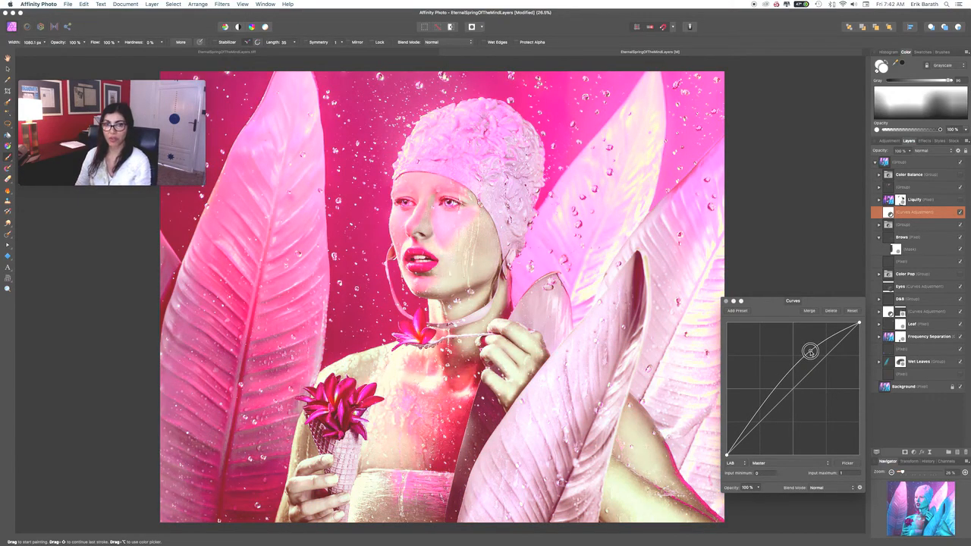
{"action": "left_click_drag", "start_coordinate": [810, 351], "coordinate": [813, 370]}
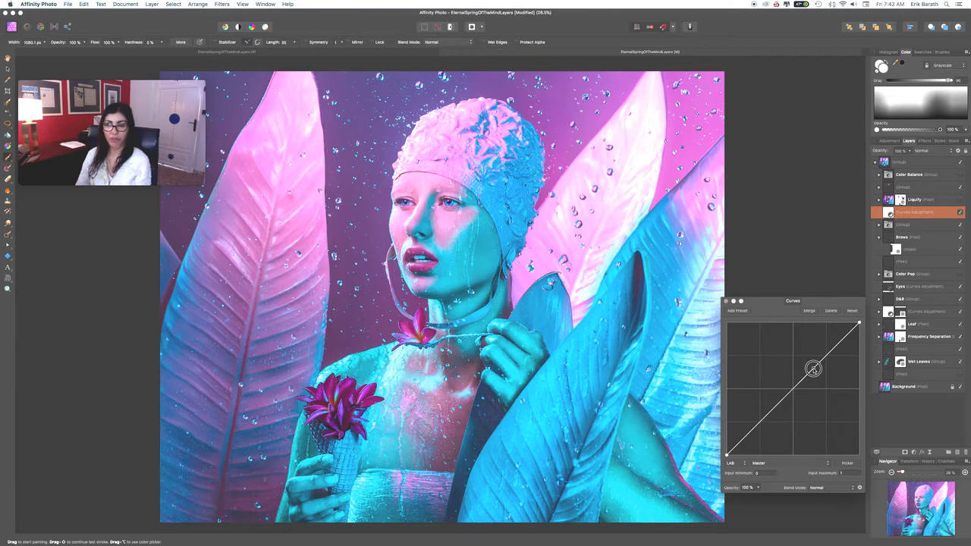
{"action": "left_click_drag", "start_coordinate": [812, 368], "coordinate": [825, 354]}
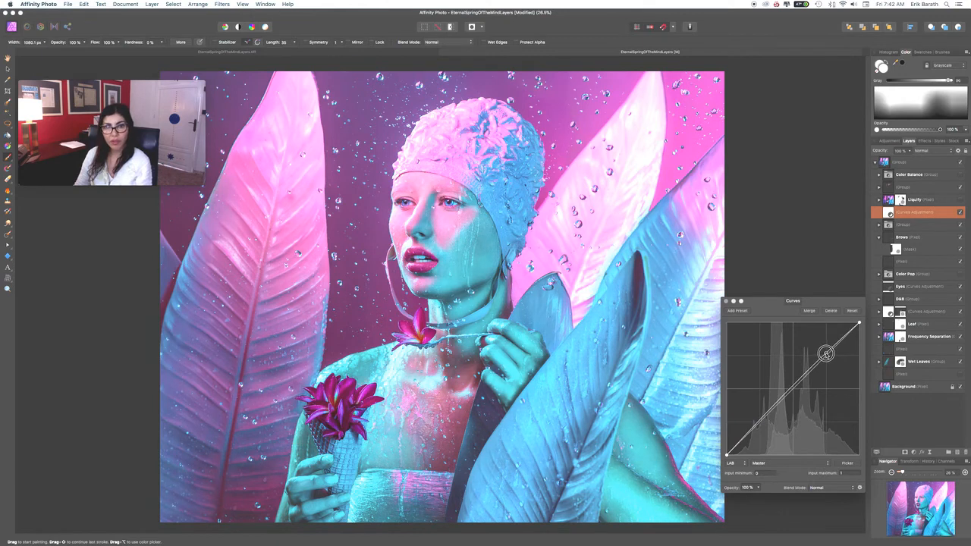
{"action": "left_click_drag", "start_coordinate": [760, 422], "coordinate": [758, 426]}
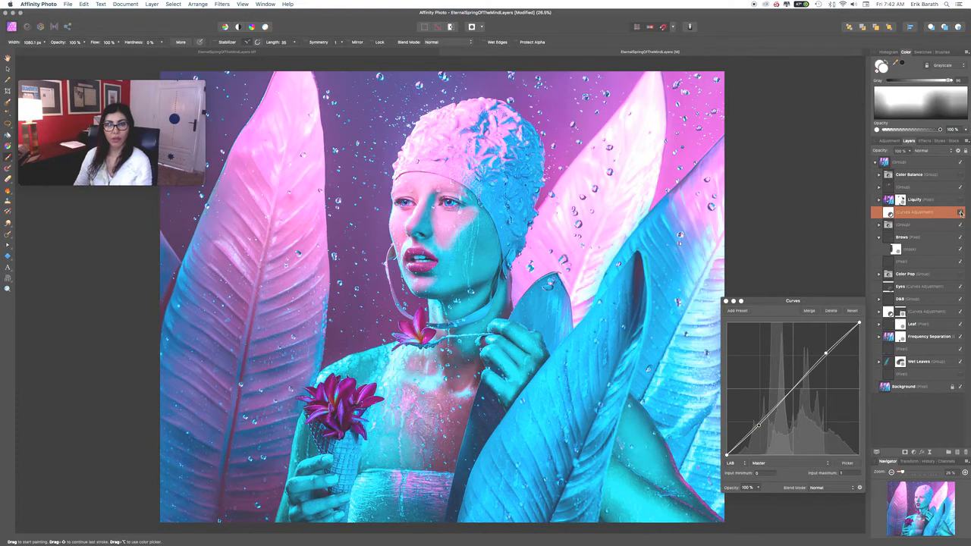
- Shape a subtle S-curve on the AOpponent channel of the LAB Curves adjustment, lifting the upper point slightly and anchoring the lower end
{"action": "left_click", "coordinate": [790, 463]}
{"action": "left_click", "coordinate": [786, 475]}
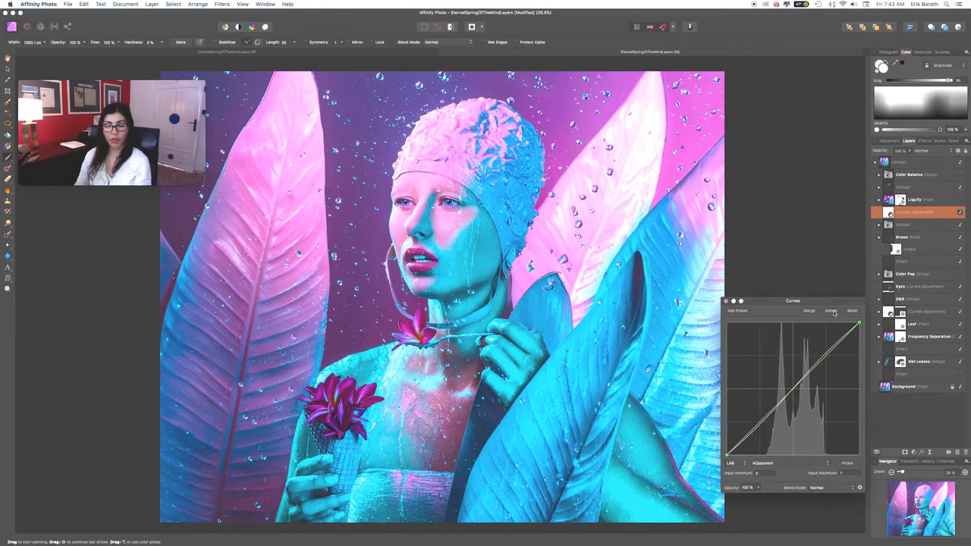
{"action": "left_click_drag", "start_coordinate": [830, 355], "coordinate": [827, 352]}
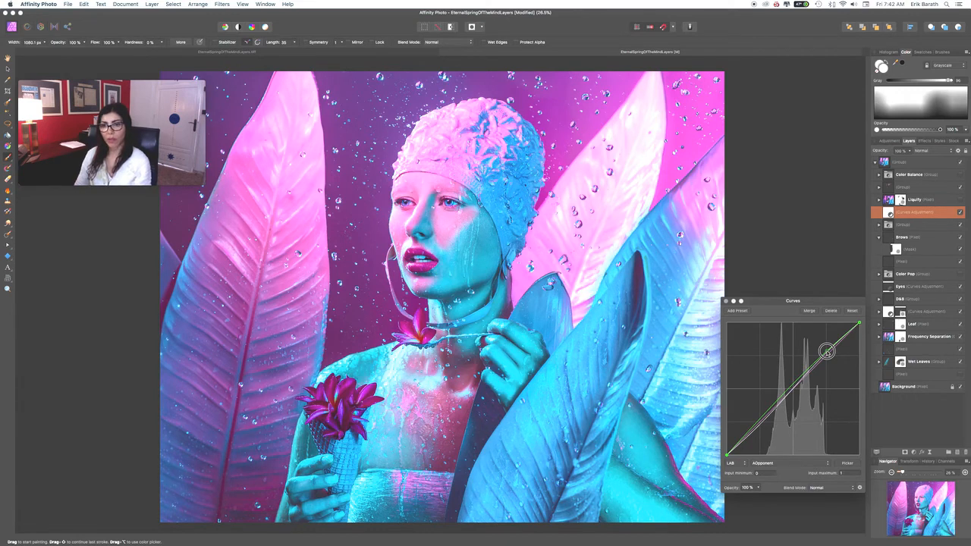
{"action": "left_click_drag", "start_coordinate": [827, 352], "coordinate": [823, 346]}
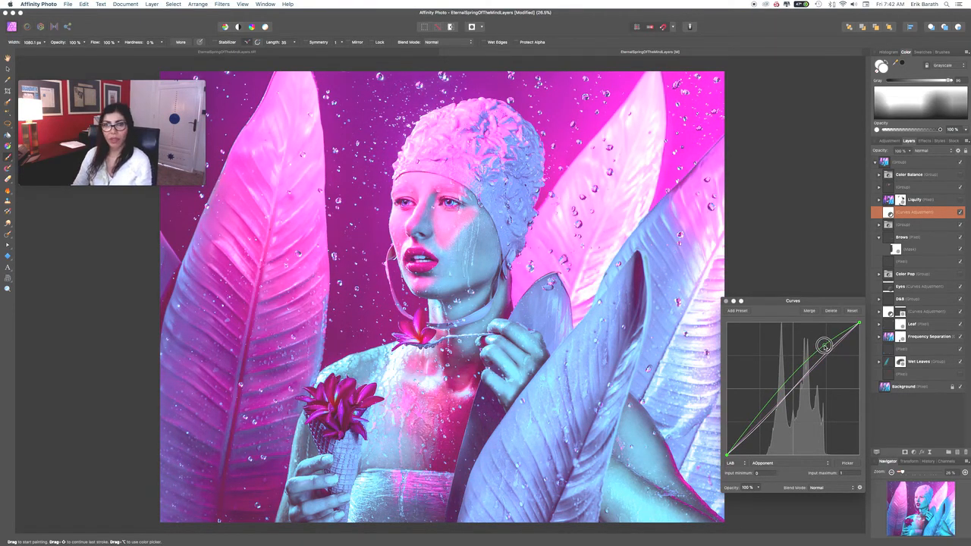
{"action": "left_click_drag", "start_coordinate": [824, 346], "coordinate": [828, 348]}
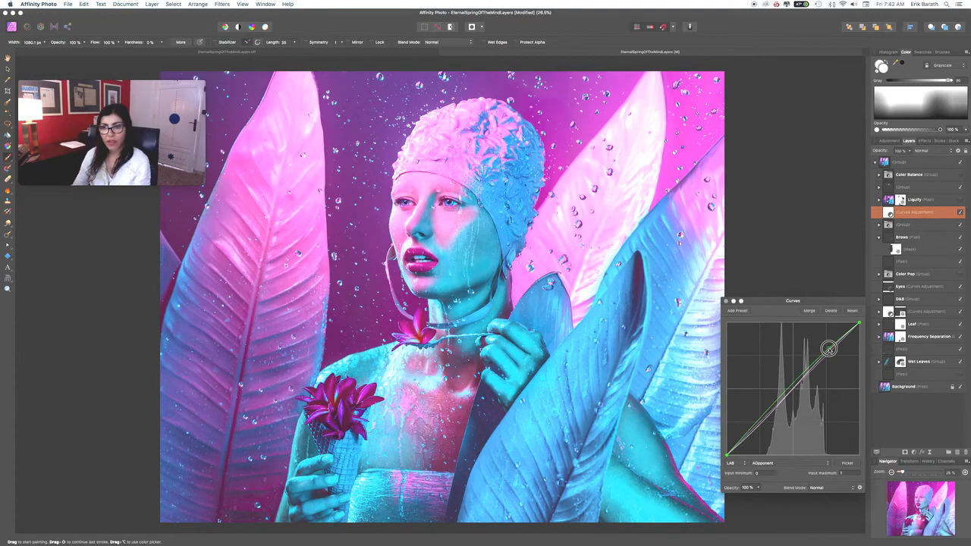
{"action": "left_click_drag", "start_coordinate": [748, 436], "coordinate": [750, 437]}
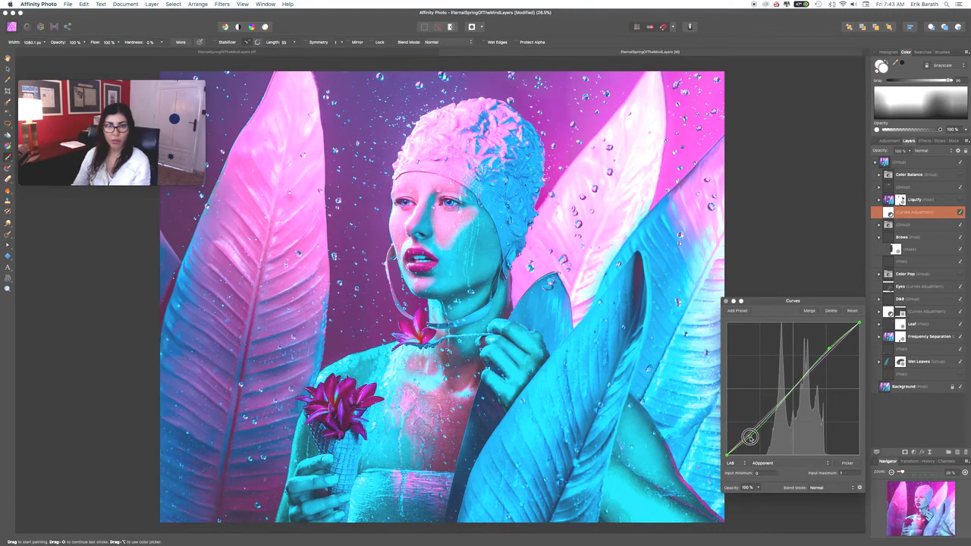
- Adjust the BOpponent channel of the same Curves adjustment, pulling the upper point slightly down and raising the lower point a little
{"action": "left_click", "coordinate": [789, 463]}
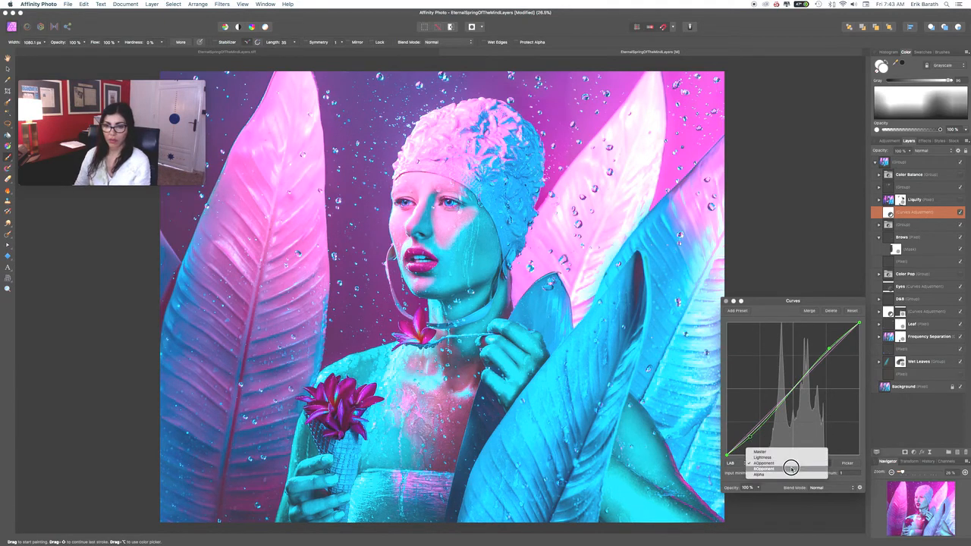
{"action": "left_click", "coordinate": [789, 472]}
{"action": "left_click_drag", "start_coordinate": [824, 365], "coordinate": [823, 362]}
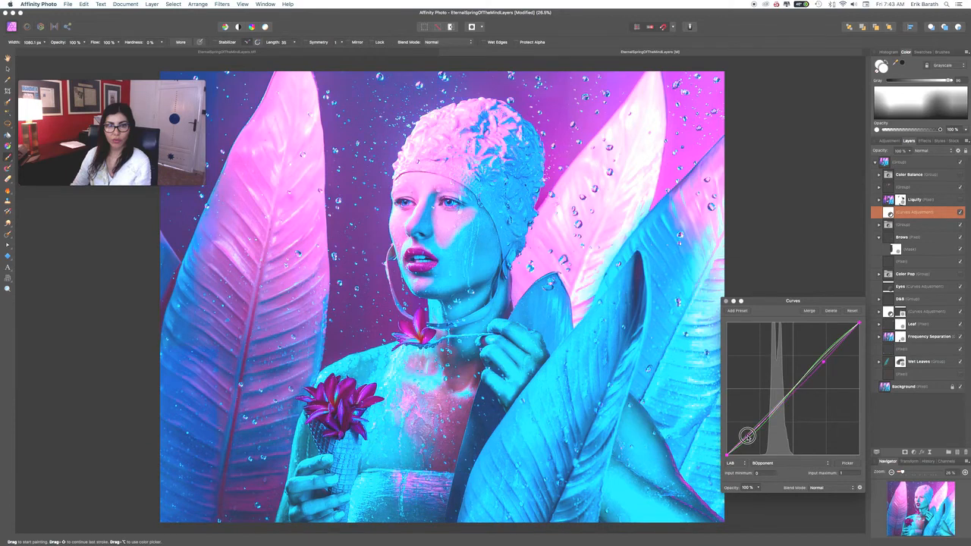
{"action": "left_click_drag", "start_coordinate": [747, 436], "coordinate": [744, 436]}
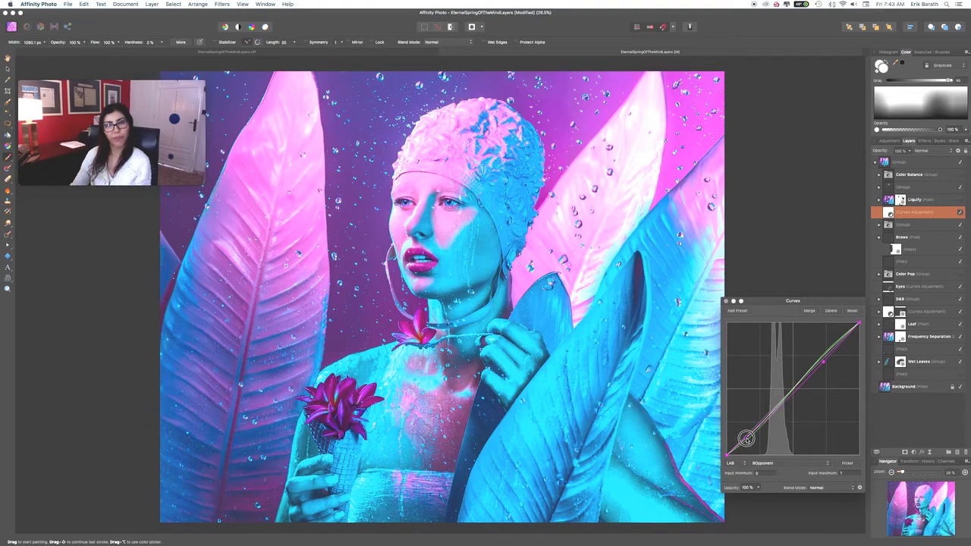
{"action": "left_click_drag", "start_coordinate": [747, 438], "coordinate": [746, 434]}
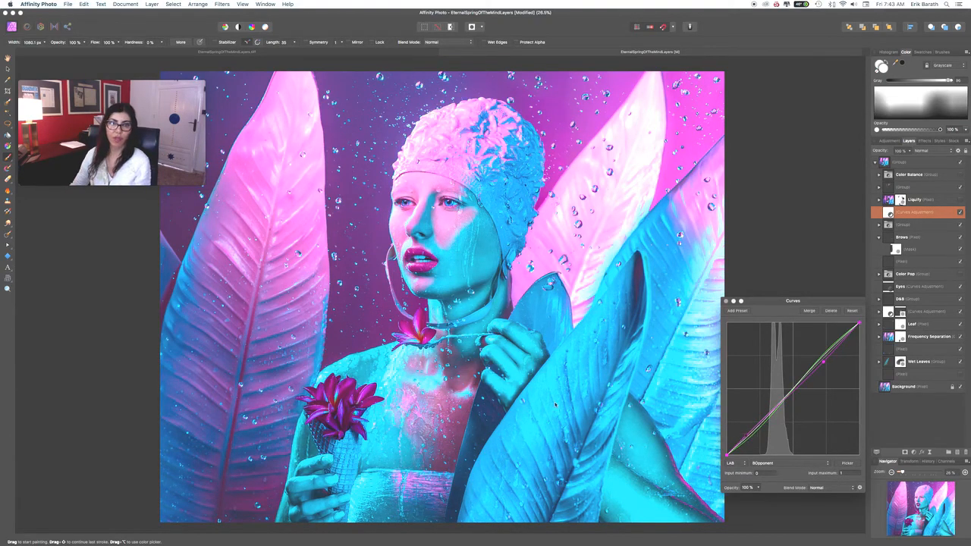
- Toggle the Curves adjustment's visibility to compare before and after, and move it into the group directly below
{"action": "left_click", "coordinate": [960, 214]}
{"action": "left_click", "coordinate": [959, 213]}
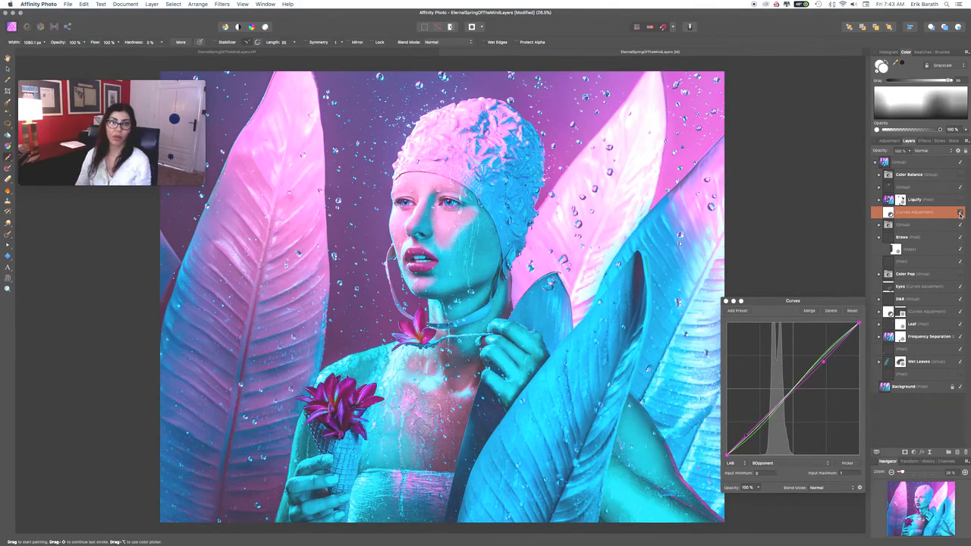
{"action": "left_click", "coordinate": [879, 225]}
{"action": "left_click_drag", "start_coordinate": [928, 215], "coordinate": [925, 231]}
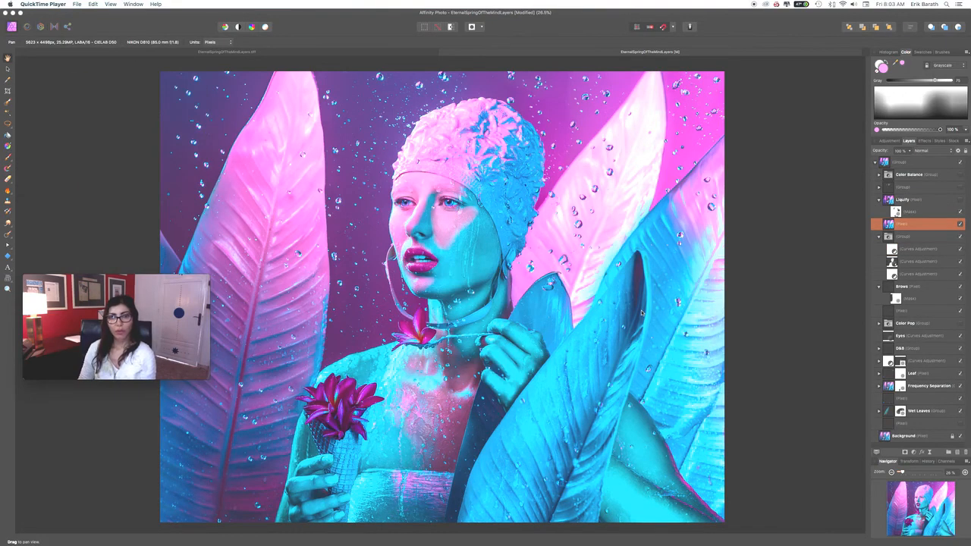
- Open the merged pixel layer in the Liquify Persona and freeze the flowers and the areas around them
{"action": "right_click", "coordinate": [914, 227]}
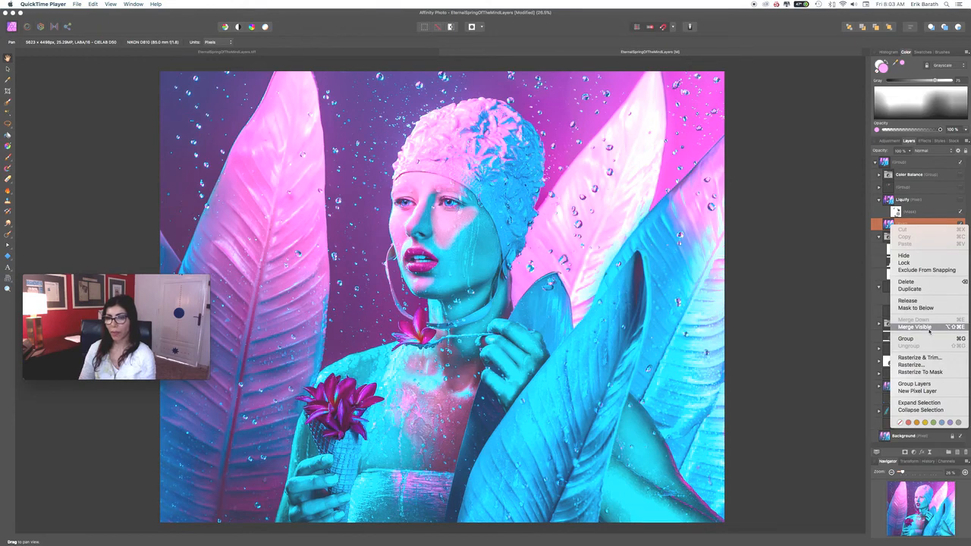
{"action": "left_click", "coordinate": [900, 226]}
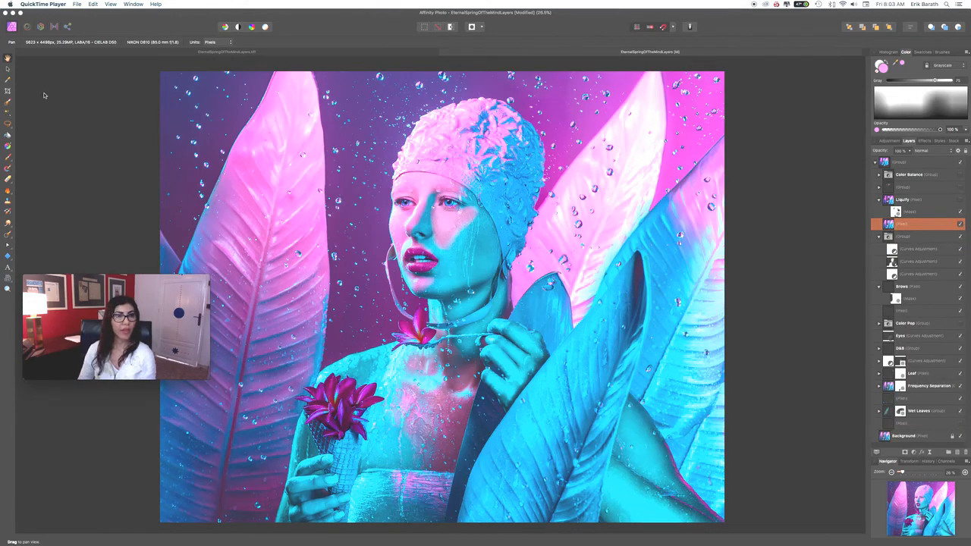
{"action": "left_click", "coordinate": [25, 30]}
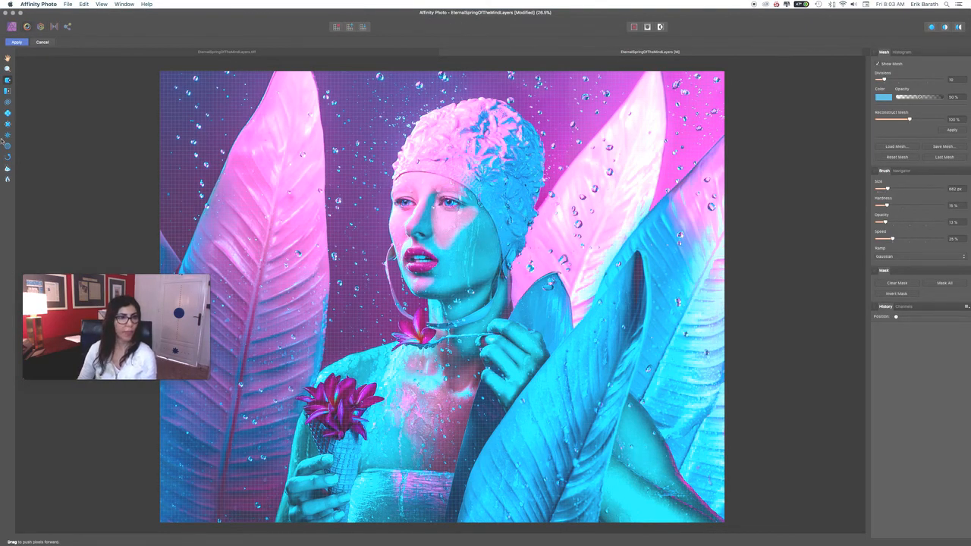
{"action": "left_click", "coordinate": [8, 168]}
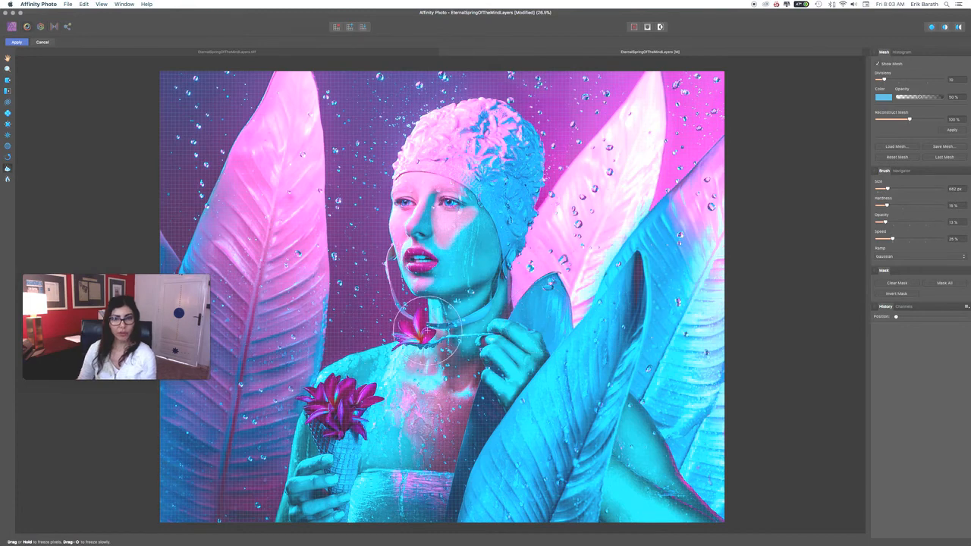
{"action": "mouse_move", "coordinate": [425, 325]}
{"action": "left_mouse_down"}
{"action": "mouse_move", "coordinate": [423, 347]}
{"action": "mouse_move", "coordinate": [349, 311]}
{"action": "mouse_move", "coordinate": [364, 300]}
{"action": "mouse_move", "coordinate": [315, 319]}
{"action": "mouse_move", "coordinate": [299, 345]}
{"action": "mouse_move", "coordinate": [303, 398]}
{"action": "mouse_move", "coordinate": [340, 389]}
{"action": "mouse_move", "coordinate": [338, 399]}
{"action": "mouse_move", "coordinate": [360, 379]}
{"action": "mouse_move", "coordinate": [367, 405]}
{"action": "mouse_move", "coordinate": [345, 385]}
{"action": "mouse_move", "coordinate": [334, 416]}
{"action": "mouse_move", "coordinate": [328, 409]}
{"action": "mouse_move", "coordinate": [353, 435]}
{"action": "mouse_move", "coordinate": [347, 402]}
{"action": "mouse_move", "coordinate": [326, 383]}
{"action": "mouse_move", "coordinate": [354, 401]}
{"action": "mouse_move", "coordinate": [425, 364]}
{"action": "mouse_move", "coordinate": [413, 319]}
{"action": "mouse_move", "coordinate": [303, 292]}
{"action": "mouse_move", "coordinate": [434, 301]}
{"action": "left_mouse_up"}
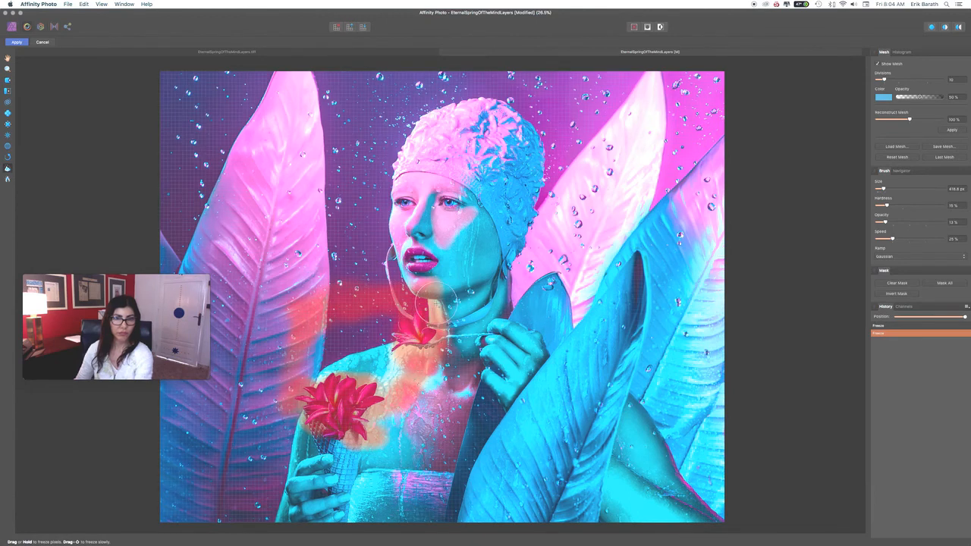
- Push the shoulder contour between the two flowers into shape with the Liquify Push Forward tool and a brush of about 980 px
{"action": "left_click", "coordinate": [8, 81]}
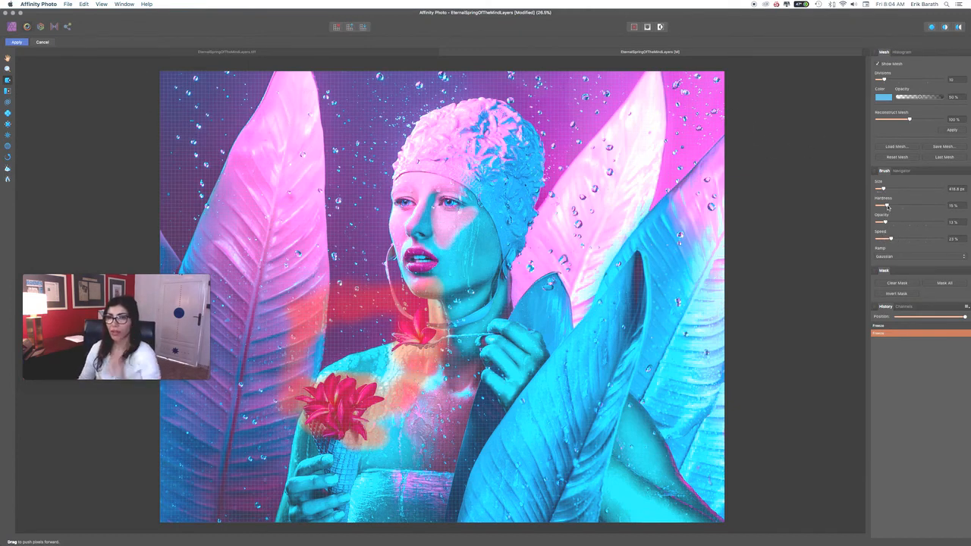
{"action": "left_click_drag", "start_coordinate": [883, 188], "coordinate": [893, 188]}
{"action": "mouse_move", "coordinate": [421, 335]}
{"action": "left_mouse_down"}
{"action": "mouse_move", "coordinate": [364, 357]}
{"action": "mouse_move", "coordinate": [364, 322]}
{"action": "mouse_move", "coordinate": [363, 348]}
{"action": "left_mouse_up"}
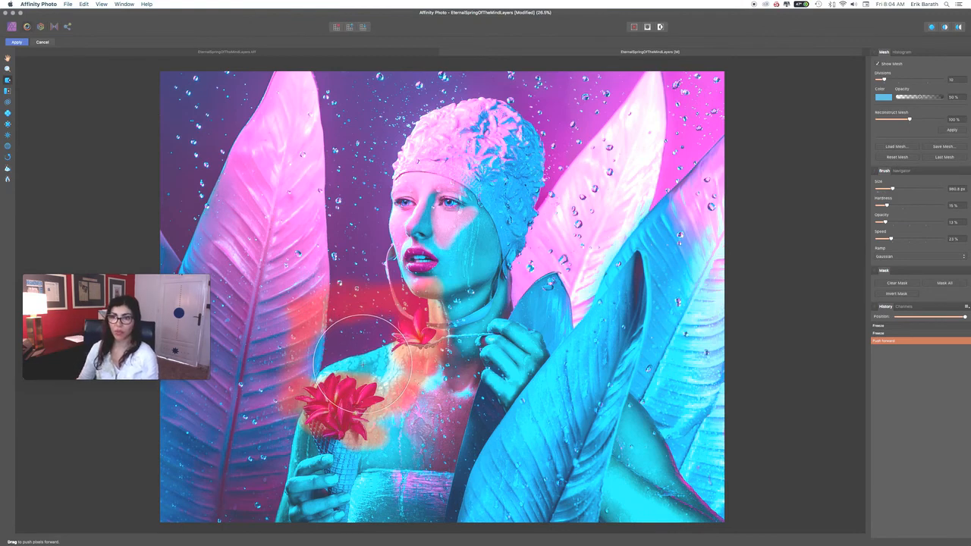
{"action": "mouse_move", "coordinate": [363, 363]}
{"action": "left_mouse_down"}
{"action": "mouse_move", "coordinate": [390, 348]}
{"action": "mouse_move", "coordinate": [350, 366]}
{"action": "mouse_move", "coordinate": [363, 348]}
{"action": "mouse_move", "coordinate": [343, 368]}
{"action": "mouse_move", "coordinate": [332, 363]}
{"action": "mouse_move", "coordinate": [333, 351]}
{"action": "mouse_move", "coordinate": [348, 362]}
{"action": "mouse_move", "coordinate": [358, 348]}
{"action": "mouse_move", "coordinate": [350, 341]}
{"action": "mouse_move", "coordinate": [357, 364]}
{"action": "mouse_move", "coordinate": [396, 356]}
{"action": "left_mouse_up"}
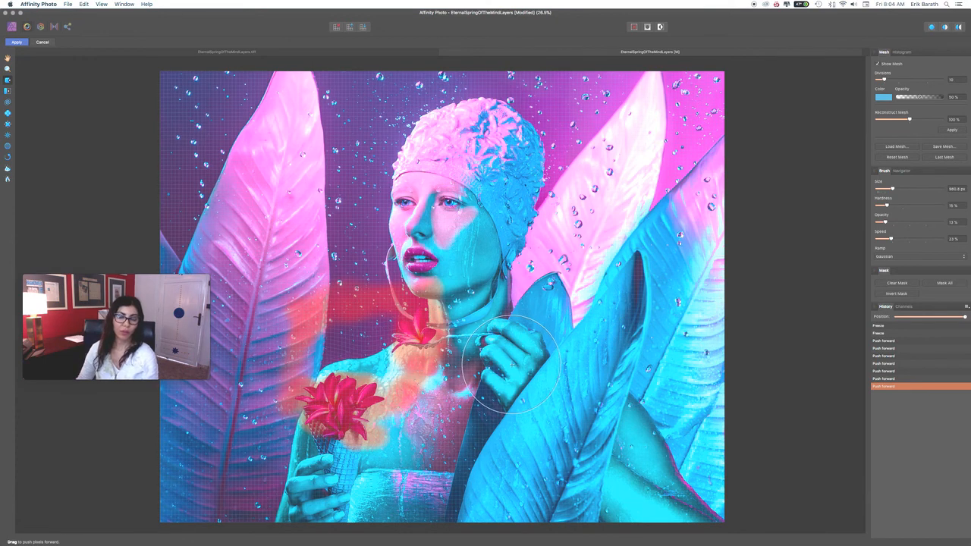
- Reduce the Liquify brush to about 160 px and gently push the upper lid of the model's eye farther from the cap's blue side
{"action": "key", "text": "bracketleft"}
{"action": "key", "text": "bracketleft"}
{"action": "key", "text": "bracketleft"}
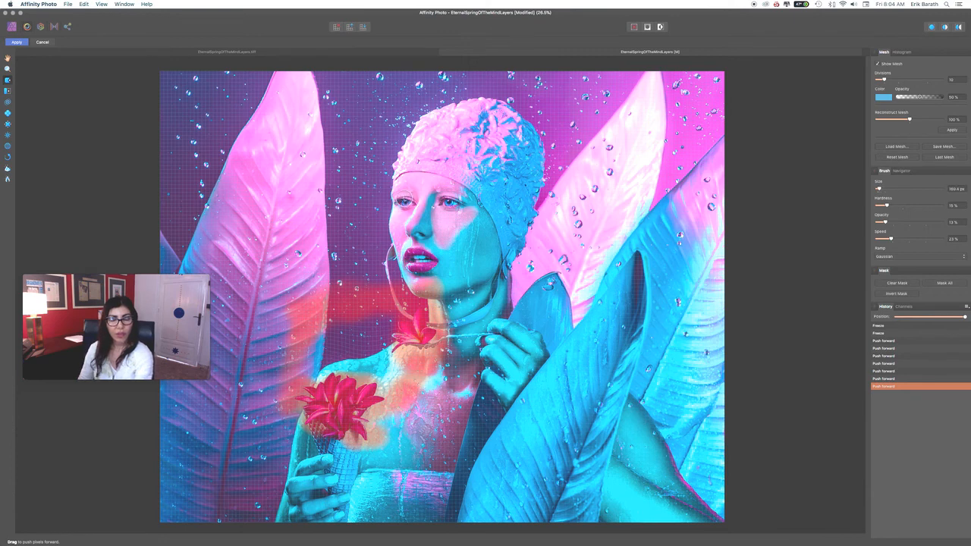
{"action": "left_click", "coordinate": [404, 196]}
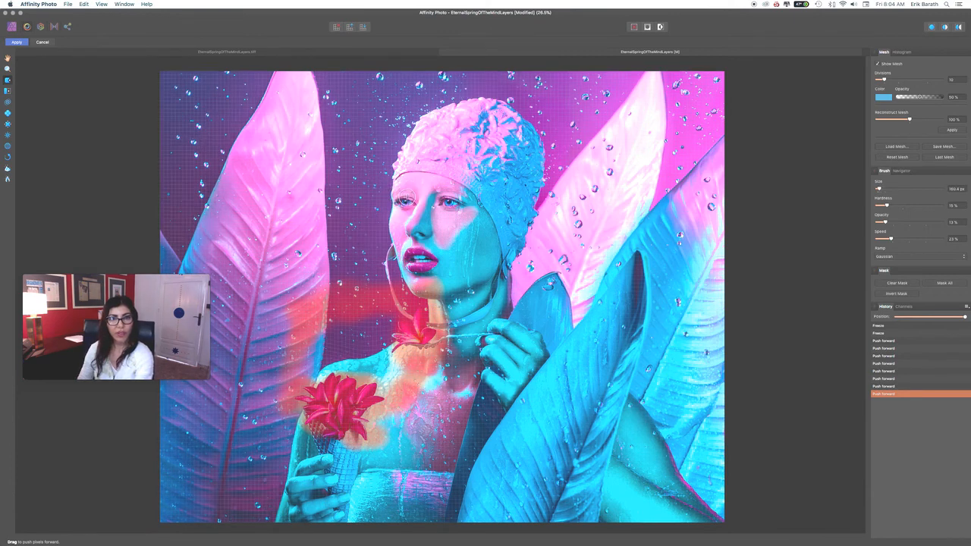
{"action": "left_click", "coordinate": [407, 196]}
{"action": "left_click", "coordinate": [410, 197]}
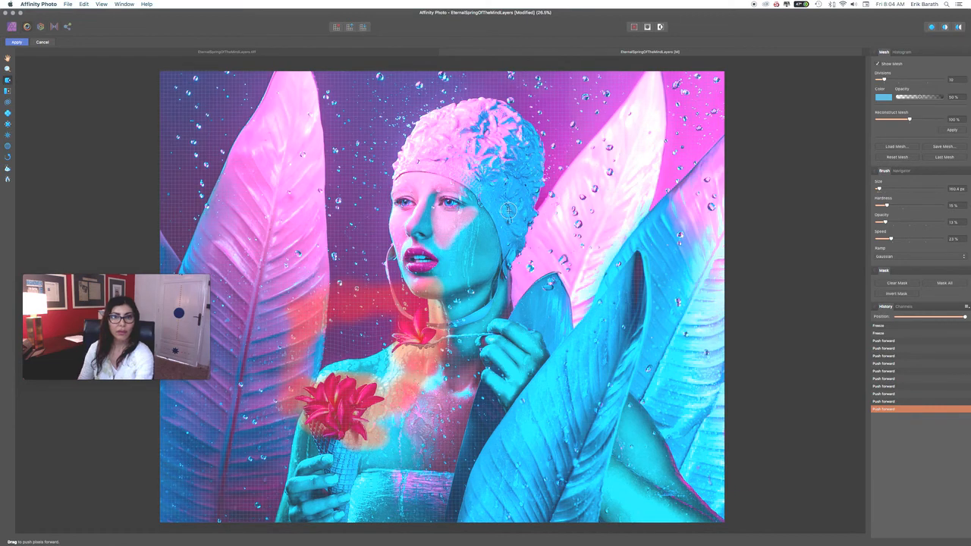
{"action": "left_click", "coordinate": [409, 197]}
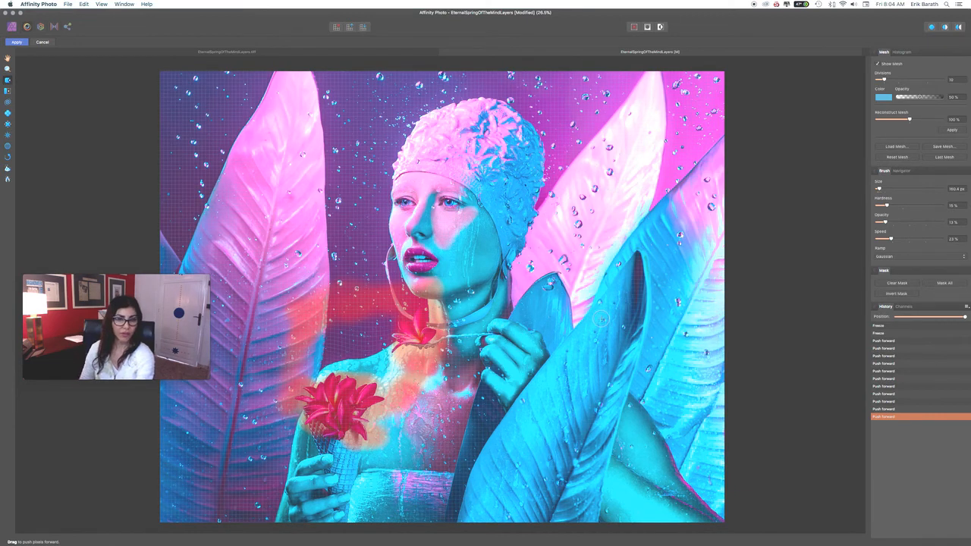
- Enlarge the Liquify brush to about 490 px and push the outer contour of the arm beside the flower bouquet
{"action": "key", "text": "bracketright"}
{"action": "key", "text": "bracketright"}
{"action": "key", "text": "bracketright"}
{"action": "key", "text": "bracketright"}
{"action": "key", "text": "bracketright"}
{"action": "key", "text": "bracketright"}
{"action": "key", "text": "bracketright"}
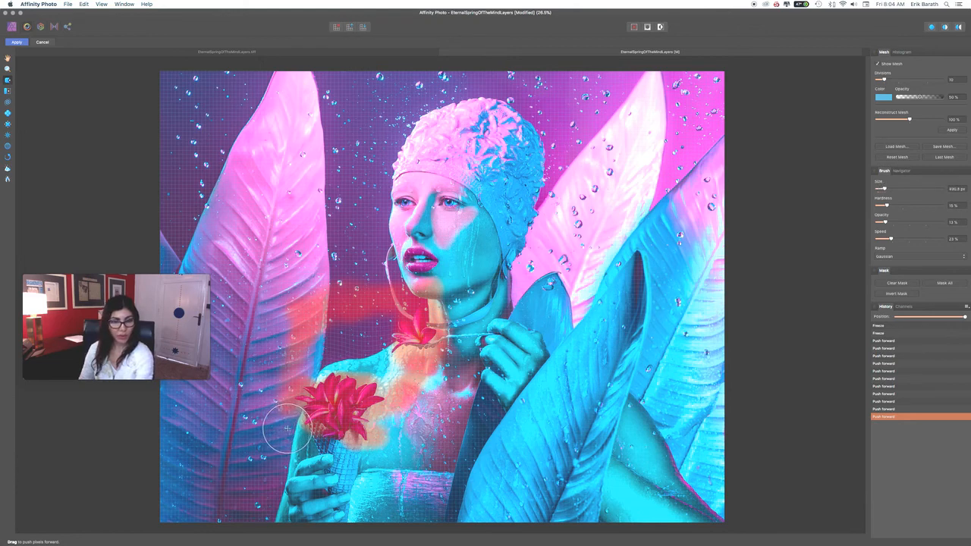
{"action": "key", "text": "bracketright"}
{"action": "key", "text": "bracketright"}
{"action": "key", "text": "bracketright"}
{"action": "key", "text": "bracketright"}
{"action": "key", "text": "bracketright"}
{"action": "key", "text": "bracketright"}
{"action": "key", "text": "bracketright"}
{"action": "left_click", "coordinate": [295, 429]}
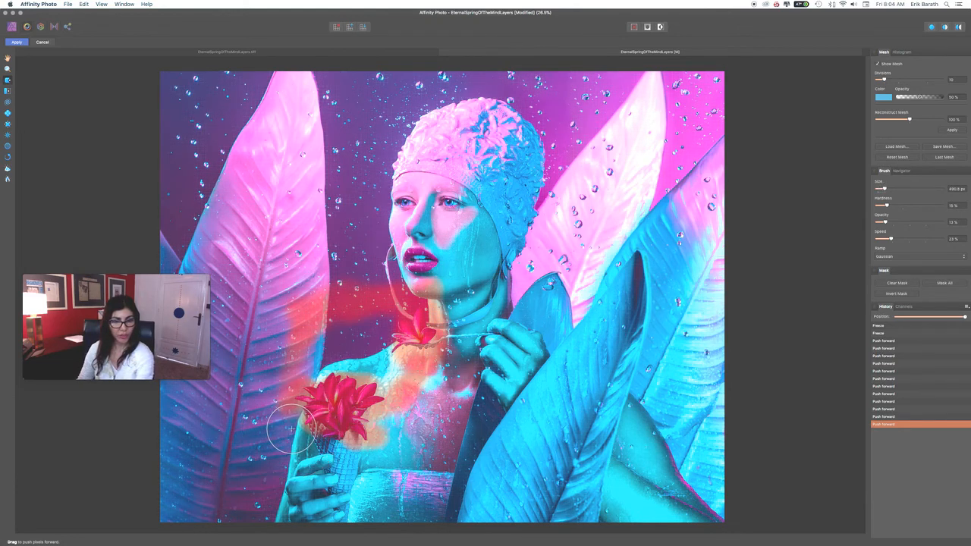
{"action": "mouse_move", "coordinate": [296, 429]}
{"action": "left_mouse_down"}
{"action": "mouse_move", "coordinate": [299, 414]}
{"action": "mouse_move", "coordinate": [290, 434]}
{"action": "left_mouse_up"}
{"action": "mouse_move", "coordinate": [289, 433]}
{"action": "left_mouse_down"}
{"action": "mouse_move", "coordinate": [300, 416]}
{"action": "mouse_move", "coordinate": [288, 417]}
{"action": "left_mouse_up"}
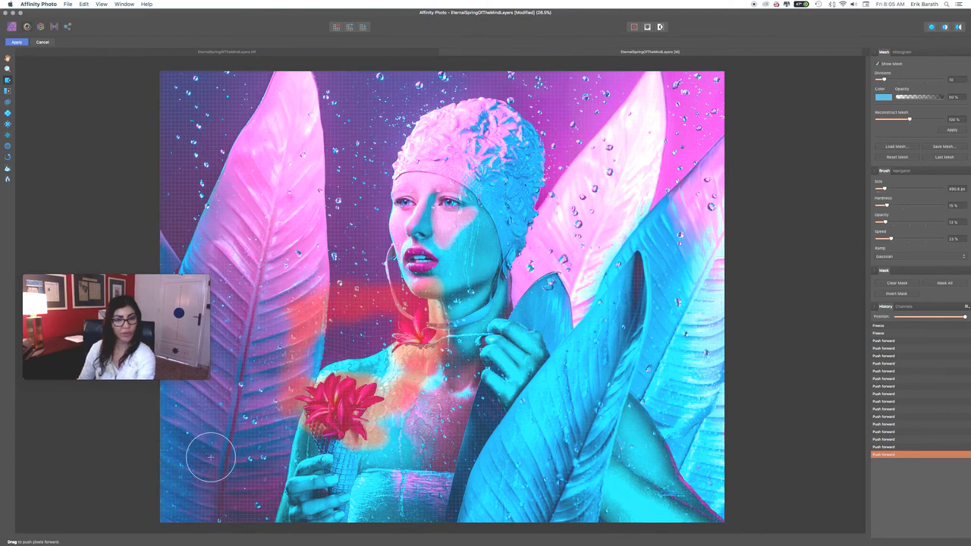
- Reduce the Liquify brush to about 213 px, nudge the nose bridge beside the eye, and apply the Liquify changes
{"action": "key", "text": "bracketleft"}
{"action": "key", "text": "bracketleft"}
{"action": "key", "text": "bracketleft"}
{"action": "key", "text": "bracketleft"}
{"action": "key", "text": "bracketleft"}
{"action": "key", "text": "bracketleft"}
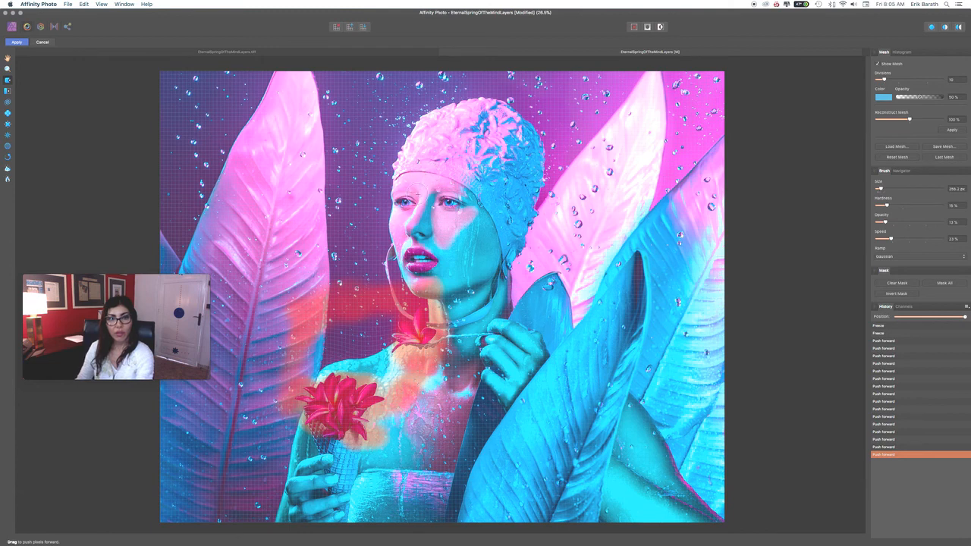
{"action": "key", "text": "bracketleft"}
{"action": "left_click_drag", "start_coordinate": [414, 208], "coordinate": [416, 207]}
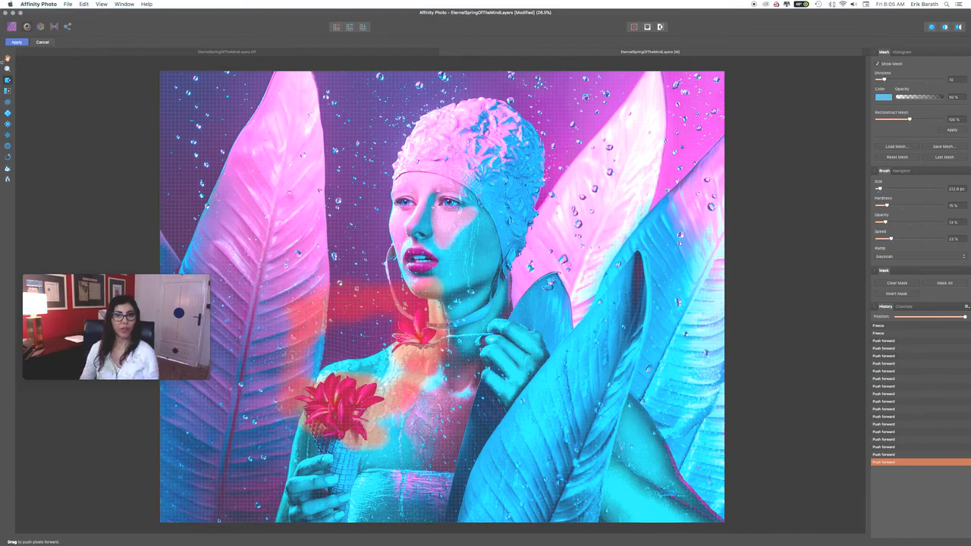
{"action": "left_click", "coordinate": [18, 41]}
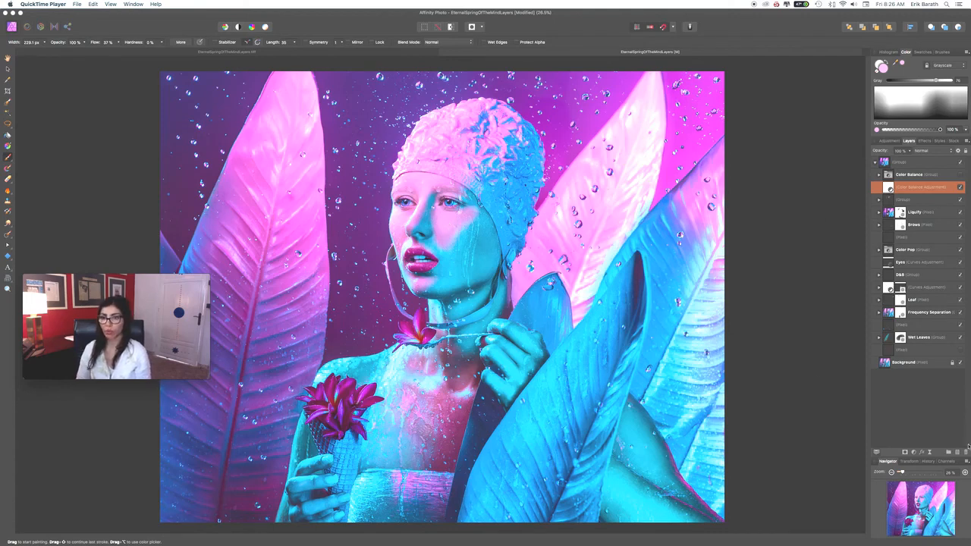
- Add a Color Balance adjustment, nudge the Highlights toward blue, and set the Midtones Yellow/Blue value to 11%
{"action": "left_click", "coordinate": [915, 456]}
{"action": "left_click", "coordinate": [916, 456]}
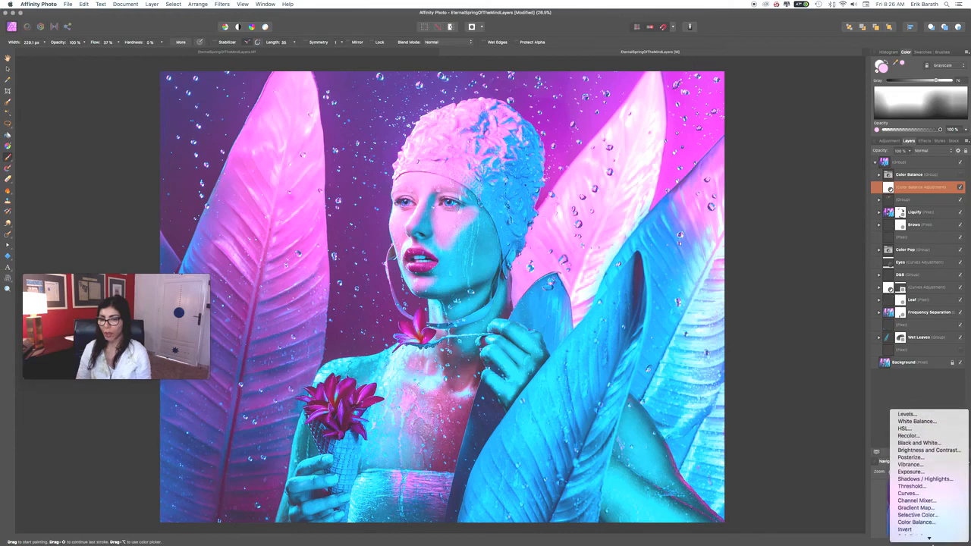
{"action": "left_click", "coordinate": [935, 494]}
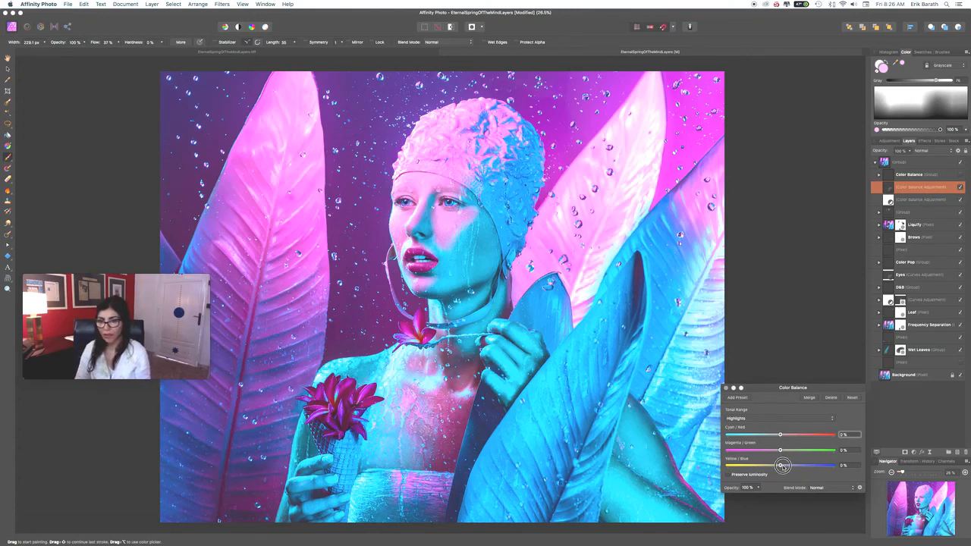
{"action": "left_click_drag", "start_coordinate": [784, 465], "coordinate": [785, 466]}
{"action": "left_click", "coordinate": [780, 418]}
{"action": "left_click", "coordinate": [780, 407]}
{"action": "left_click_drag", "start_coordinate": [781, 466], "coordinate": [787, 464]}
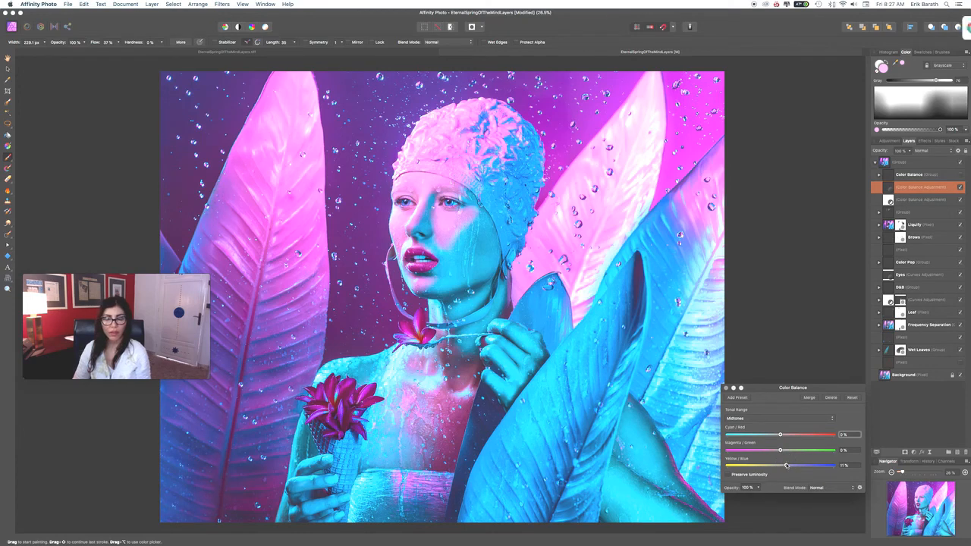